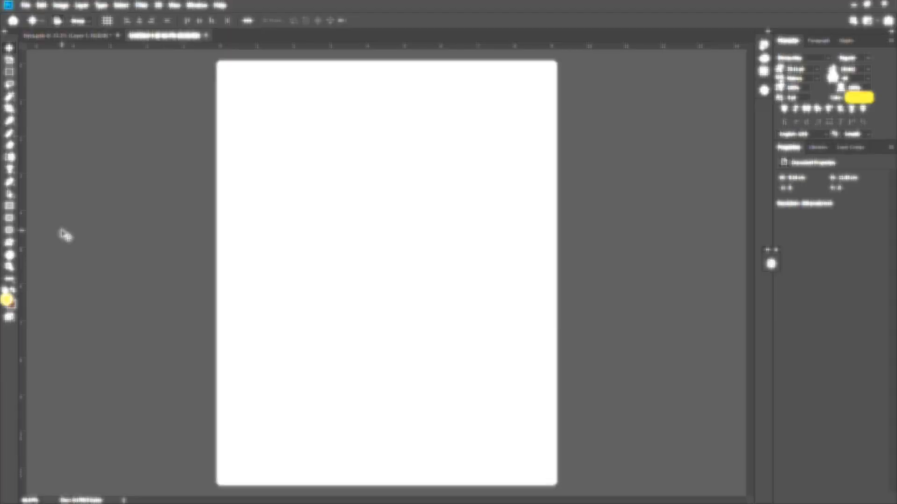
Set the background colour to a near-black shade and fill the blank white canvas with it.
{"action": "left_click", "coordinate": [10, 306]}
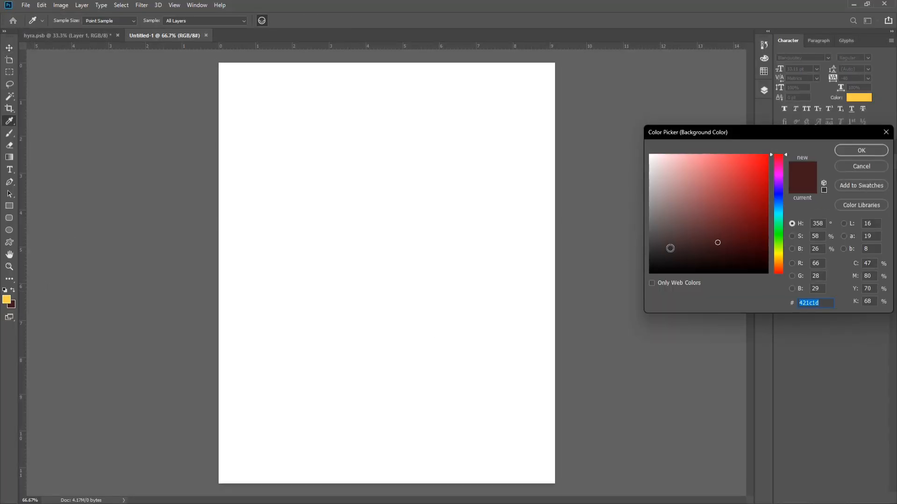
{"action": "left_click_drag", "start_coordinate": [671, 249], "coordinate": [630, 261]}
{"action": "left_click", "coordinate": [839, 151]}
{"action": "key", "text": "v"}
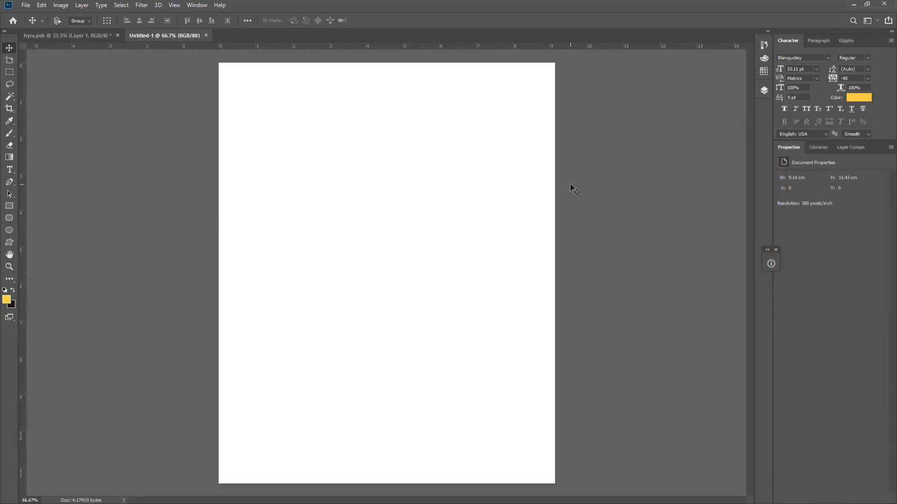
{"action": "key", "text": "ctrl+BackSpace"}
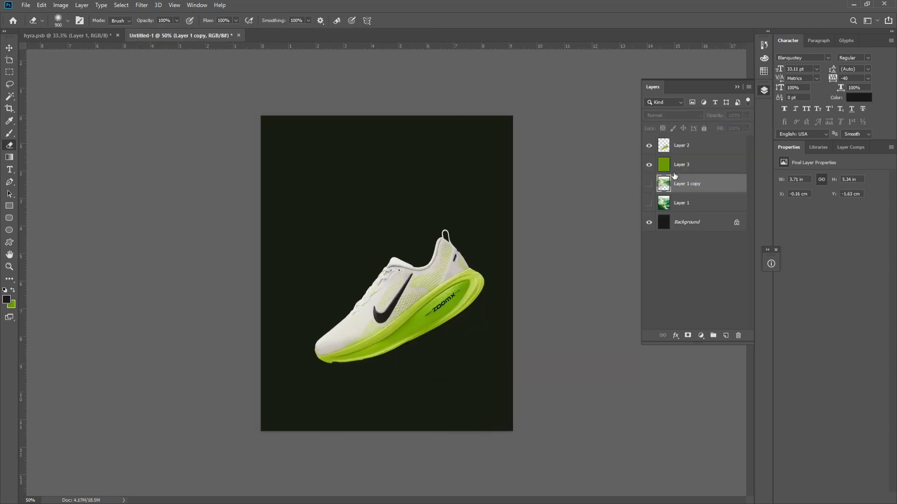
Move the green Layer 3 directly above the Background layer and set its blend mode to Linear Light.
{"action": "left_click_drag", "start_coordinate": [675, 174], "coordinate": [672, 211]}
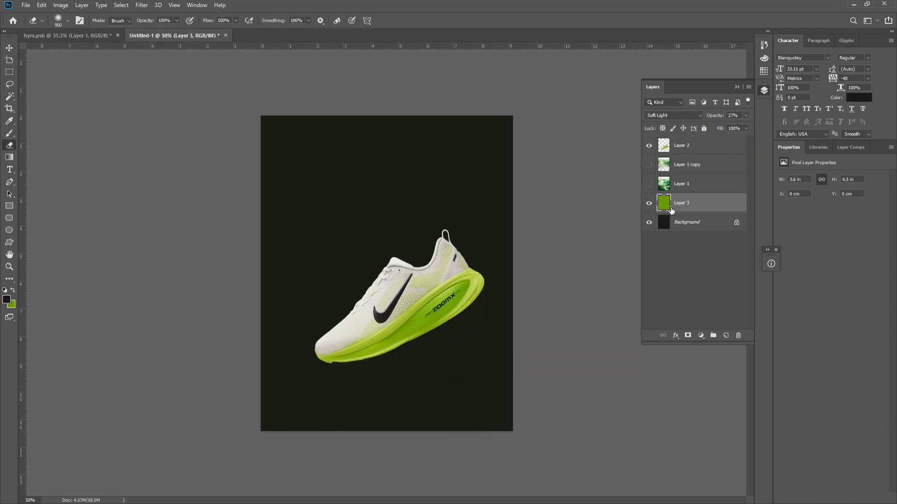
{"action": "left_click", "coordinate": [677, 116]}
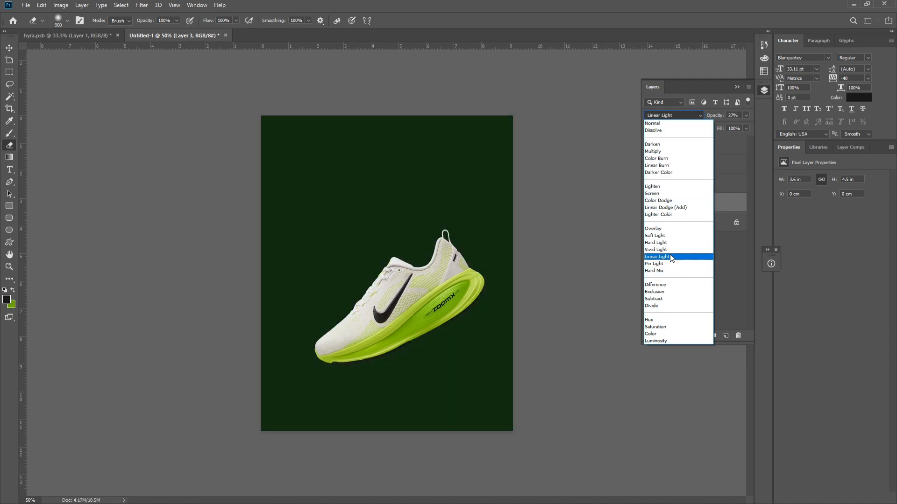
{"action": "left_click", "coordinate": [670, 256]}
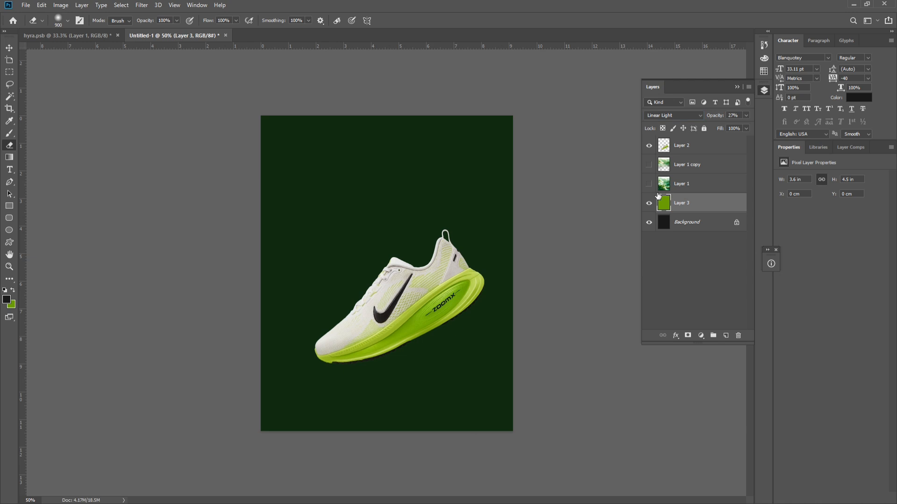
Create a new layer above Layer 3 and sample the green of the shoe's sole as the foreground colour.
{"action": "key", "text": "ctrl+shift+n"}
{"action": "key", "text": "Return"}
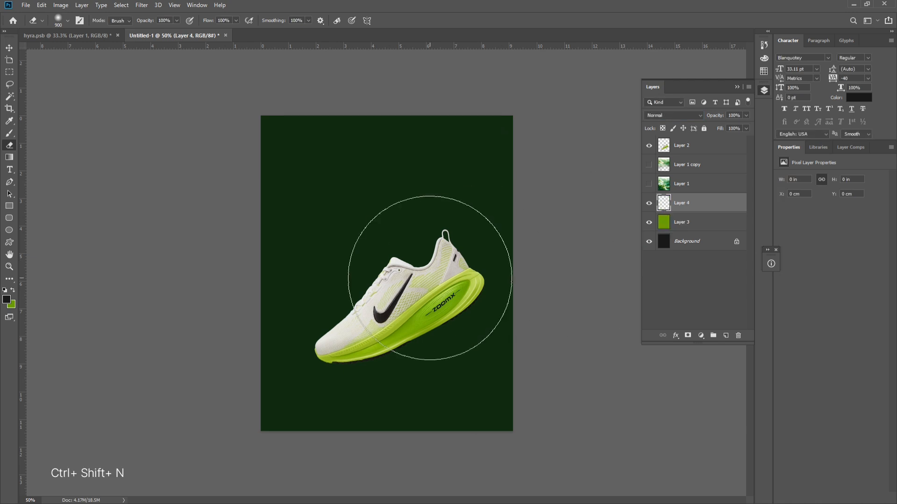
{"action": "key", "text": "i"}
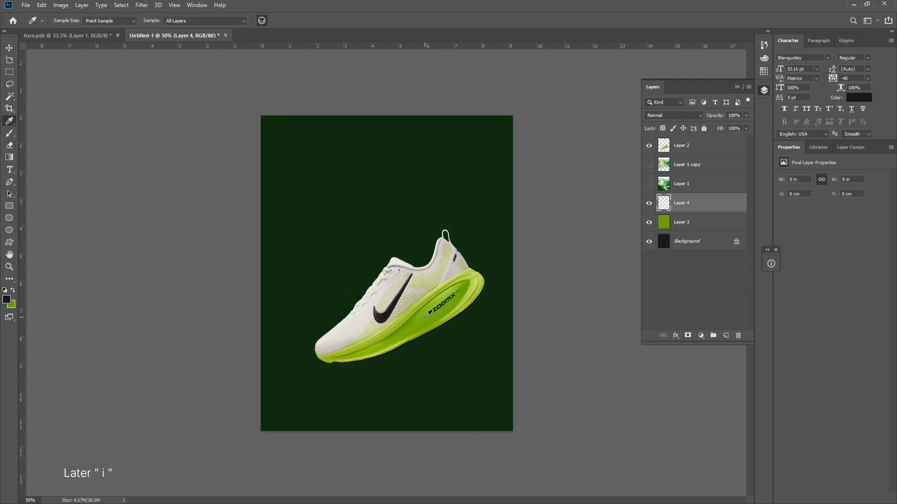
{"action": "left_click", "coordinate": [427, 315]}
Paint a soft green glow behind the shoe's heel with a 900 px soft brush on Layer 4.
{"action": "key", "text": "e"}
{"action": "key", "text": "bracketleft"}
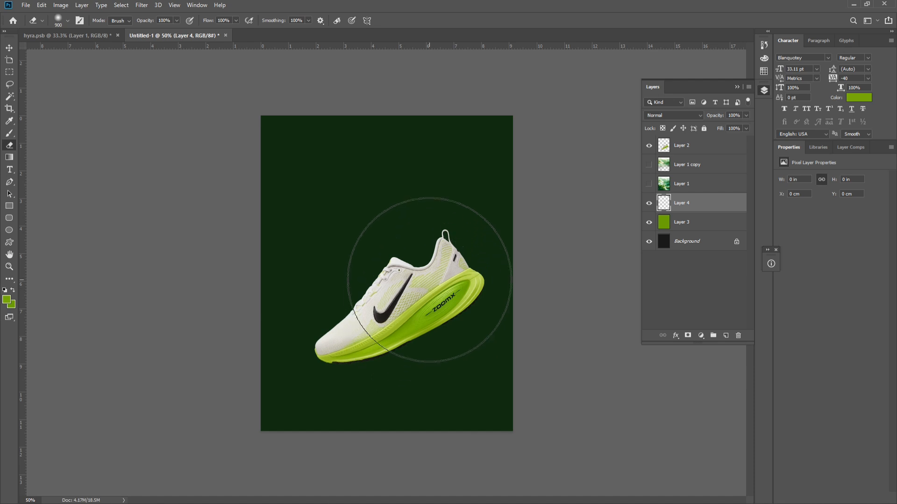
{"action": "key", "text": "bracketleft"}
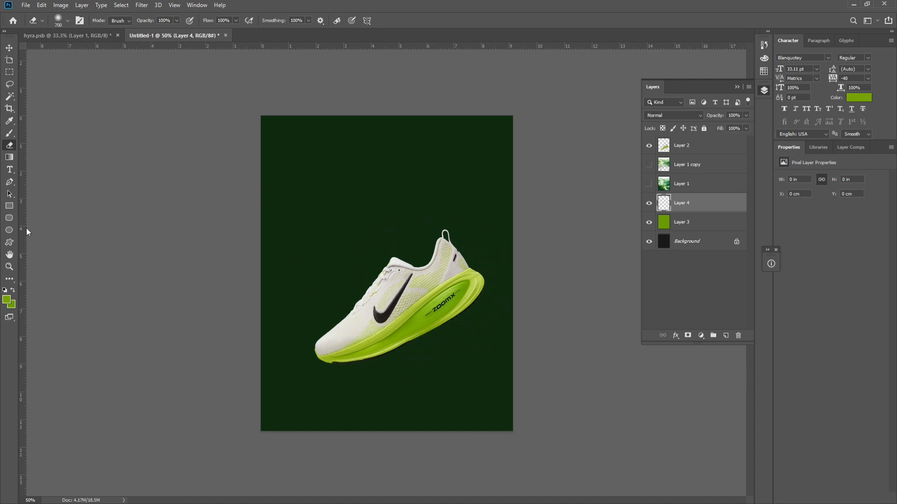
{"action": "key", "text": "b"}
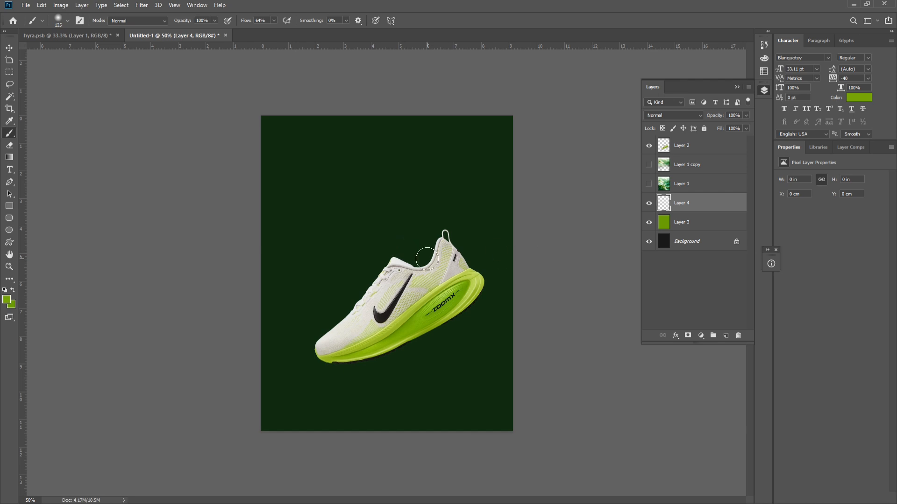
{"action": "key", "text": "bracketright"}
{"action": "key", "text": "bracketright"}
{"action": "key", "text": "bracketright"}
{"action": "key", "text": "bracketright"}
{"action": "key", "text": "bracketright"}
{"action": "key", "text": "bracketright"}
{"action": "key", "text": "bracketright"}
{"action": "key", "text": "bracketright"}
{"action": "key", "text": "bracketright"}
{"action": "key", "text": "bracketright"}
{"action": "key", "text": "bracketright"}
{"action": "key", "text": "bracketright"}
{"action": "left_click", "coordinate": [440, 263]}
{"action": "left_click", "coordinate": [440, 263]}
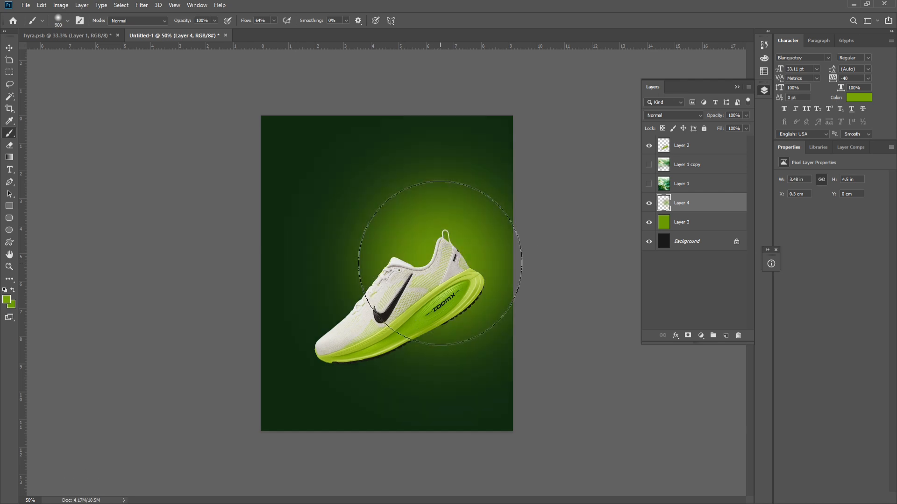
{"action": "left_click", "coordinate": [439, 263]}
{"action": "key", "text": "ctrl+plus"}
{"action": "key", "text": "ctrl+minus"}
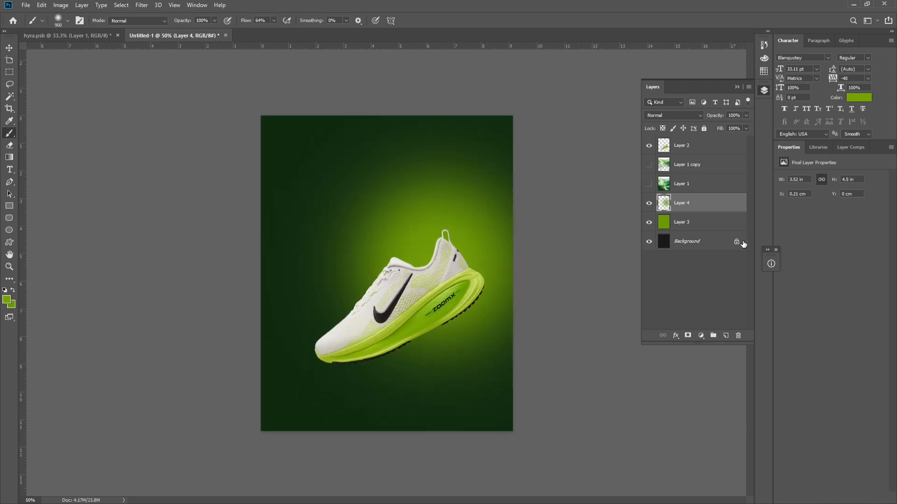
Scale the green glow on Layer 4 up to about 109%.
{"action": "key", "text": "ctrl+t"}
{"action": "left_click_drag", "start_coordinate": [516, 272], "coordinate": [527, 273]}
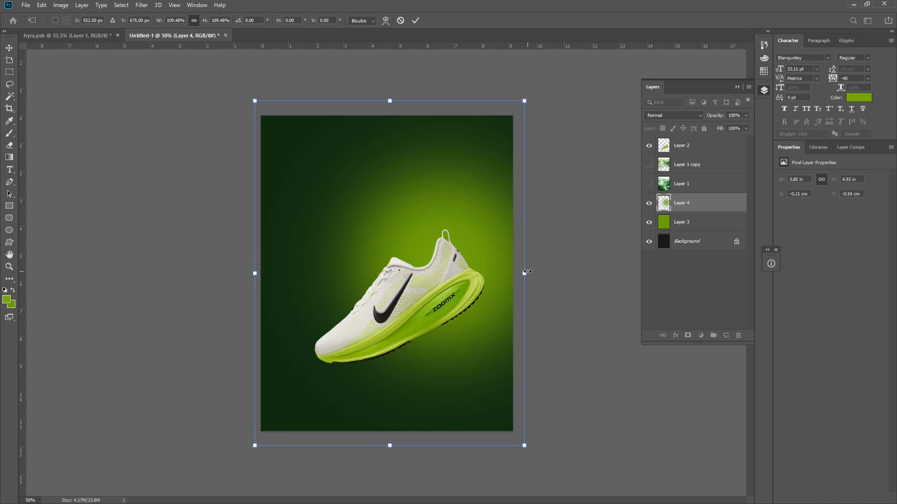
{"action": "key", "text": "Return"}
{"action": "key", "text": "ctrl+plus"}
{"action": "key", "text": "ctrl+minus"}
{"action": "key", "text": "ctrl+plus"}
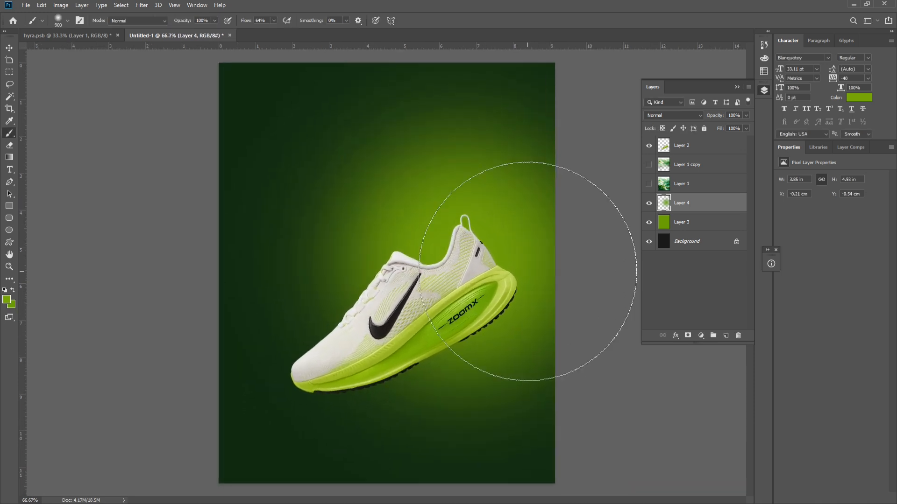
{"action": "key", "text": "ctrl+minus"}
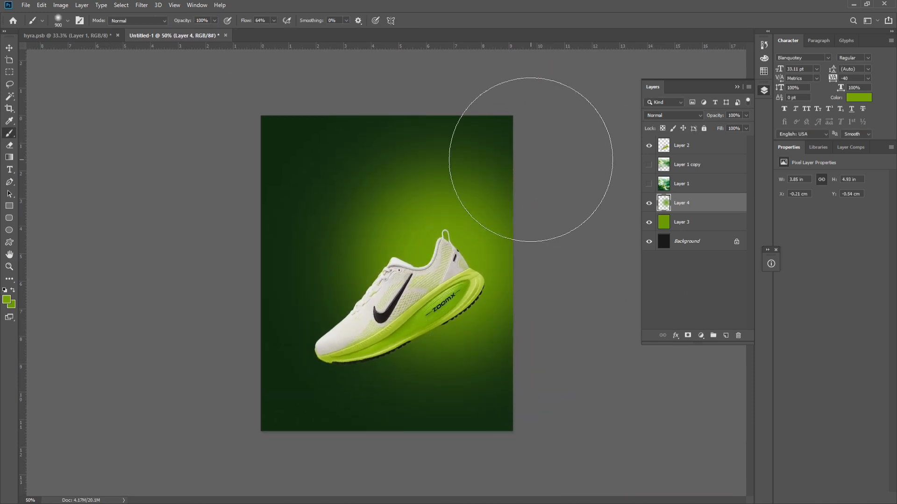
Sample the light grey of the shoe's upper and create a new layer above Layer 4.
{"action": "key", "text": "i"}
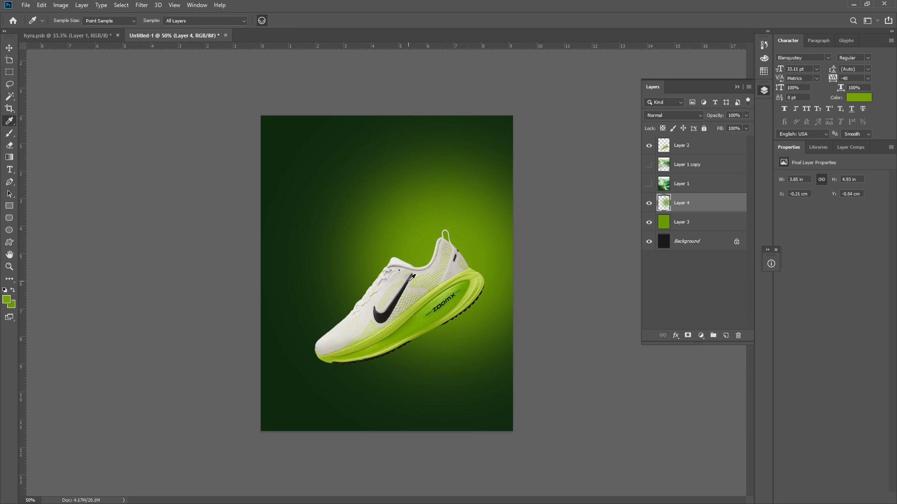
{"action": "left_click", "coordinate": [403, 267]}
{"action": "key", "text": "b"}
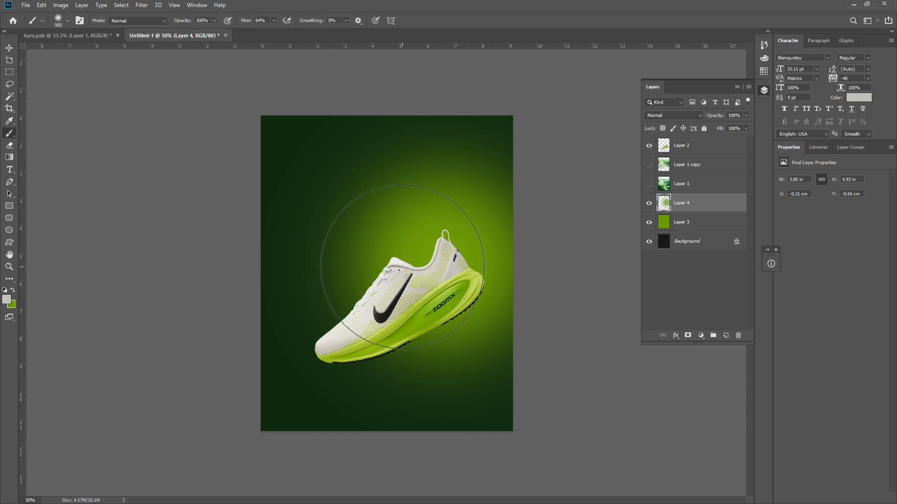
{"action": "key", "text": "ctrl+shift+n"}
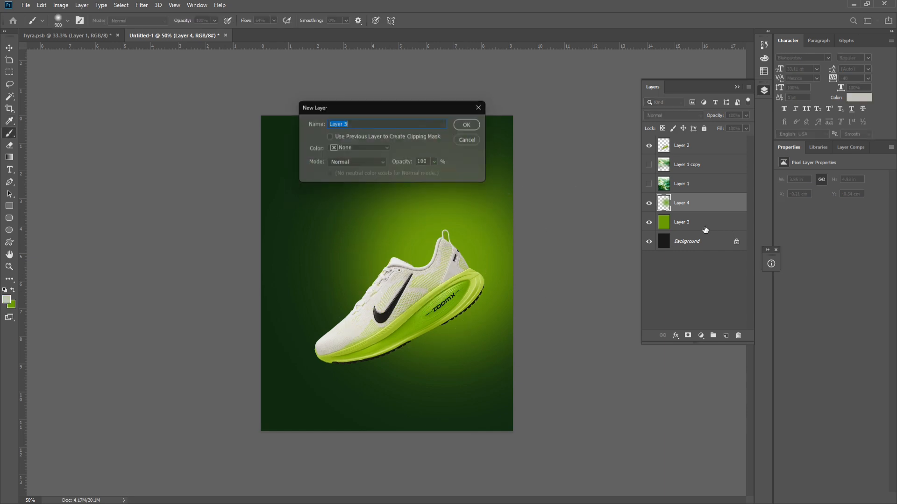
{"action": "key", "text": "Return"}
Paint a soft light-grey glow behind the shoe's heel with a 500 px brush on Layer 5.
{"action": "key", "text": "bracketleft"}
{"action": "key", "text": "bracketleft"}
{"action": "key", "text": "bracketleft"}
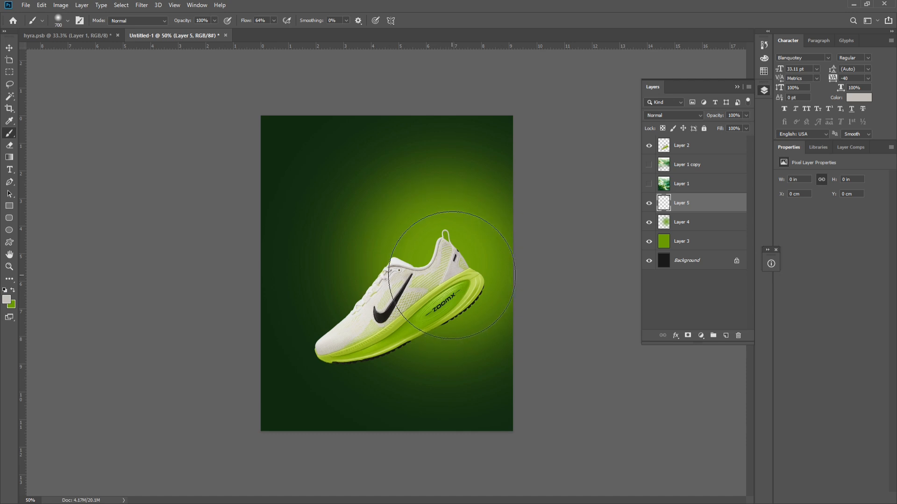
{"action": "key", "text": "bracketleft"}
{"action": "left_click", "coordinate": [446, 241]}
{"action": "left_click", "coordinate": [443, 234]}
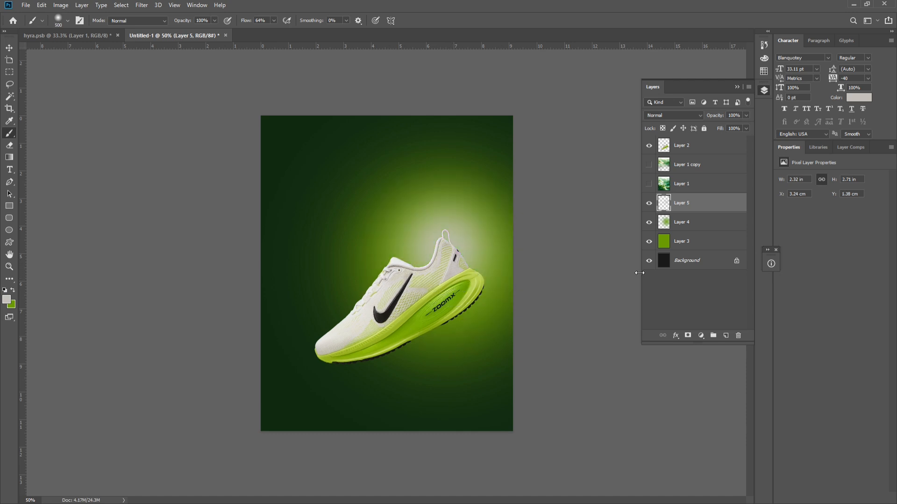
Enlarge the light-grey glow to about 144% and shift it slightly down and to the left.
{"action": "key", "text": "ctrl+minus"}
{"action": "key", "text": "ctrl+t"}
{"action": "left_click_drag", "start_coordinate": [472, 256], "coordinate": [494, 256]}
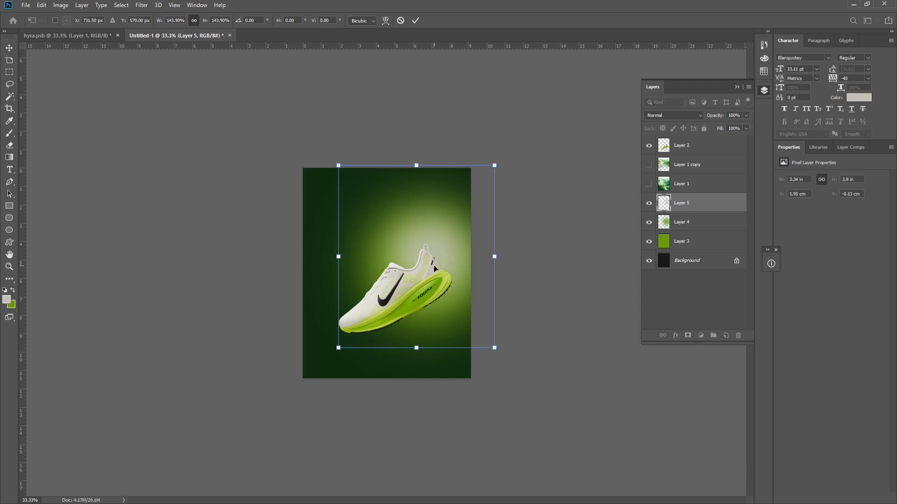
{"action": "left_click_drag", "start_coordinate": [434, 268], "coordinate": [428, 275]}
{"action": "key", "text": "Return"}
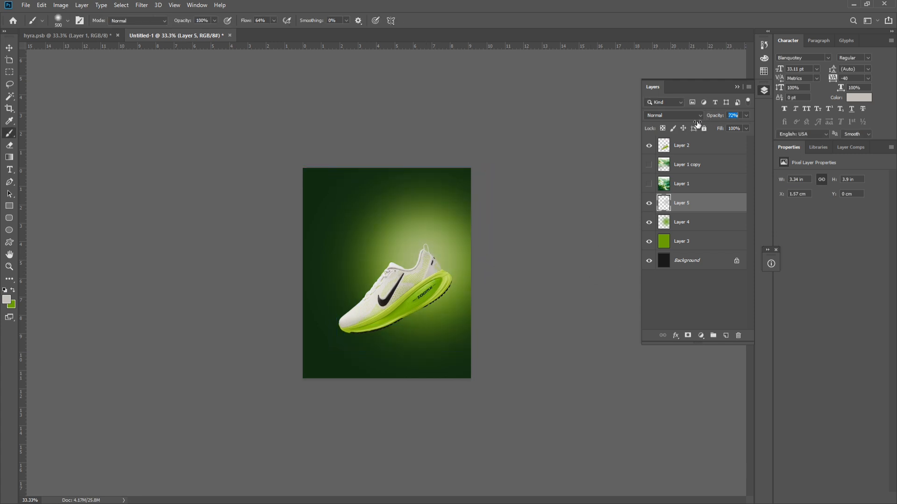
Lower Layer 5's opacity to 65% and set its blend mode to Color Dodge.
{"action": "left_click_drag", "start_coordinate": [698, 123], "coordinate": [688, 129]}
{"action": "left_click", "coordinate": [649, 206]}
{"action": "left_click", "coordinate": [664, 116]}
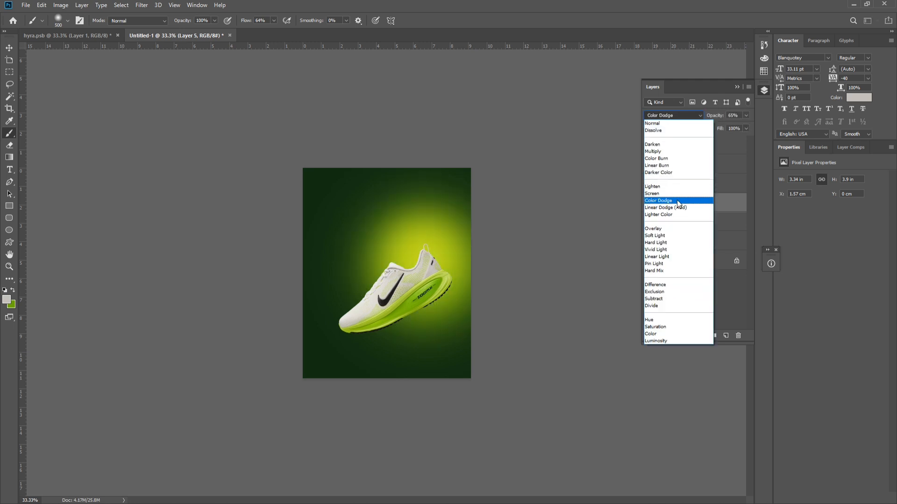
{"action": "left_click", "coordinate": [676, 200]}
Shift the Color Dodge glow on Layer 5 slightly right and scale it down to about 3.23 × 3.77 in.
{"action": "key", "text": "ctrl+t"}
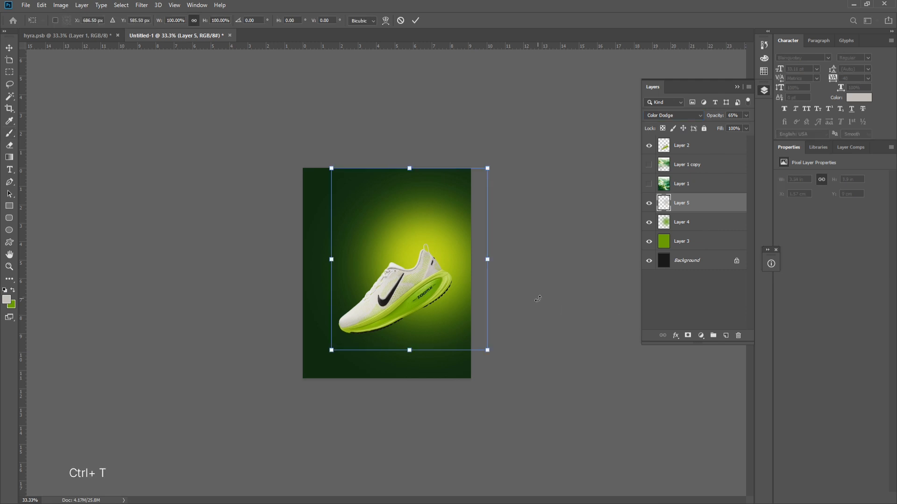
{"action": "left_click_drag", "start_coordinate": [477, 292], "coordinate": [487, 292]}
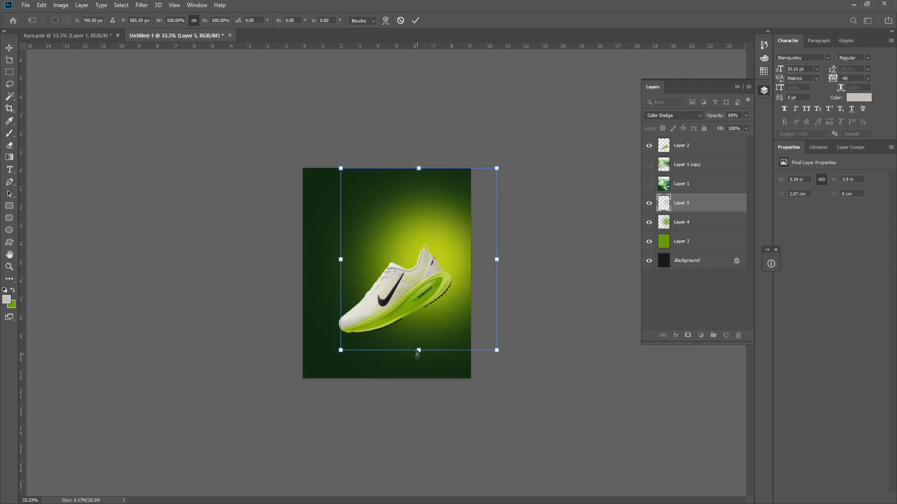
{"action": "left_click_drag", "start_coordinate": [419, 351], "coordinate": [419, 344]}
{"action": "key", "text": "Return"}
{"action": "key", "text": "b"}
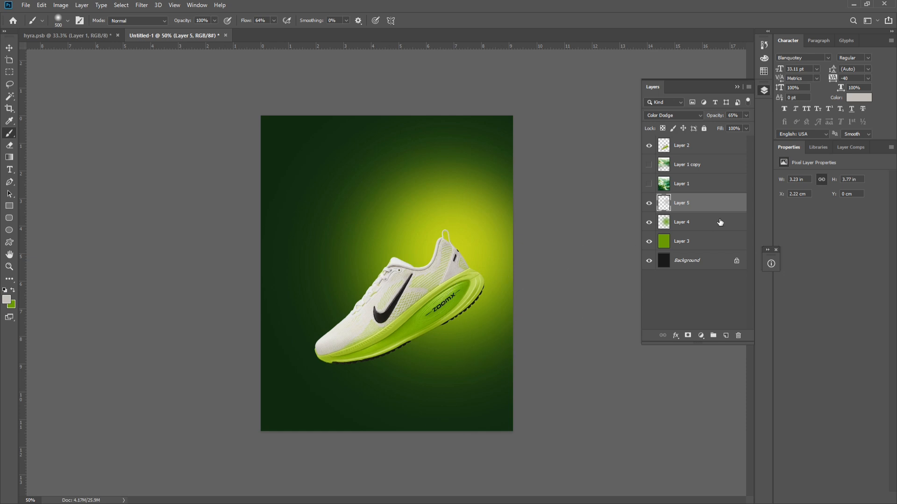
Scale the green glow on Layer 4 down to about 3.5 × 4.37 in and set its opacity to 79%.
{"action": "left_click", "coordinate": [683, 225], "text": "shift"}
{"action": "key", "text": "ctrl+t"}
{"action": "right_click", "coordinate": [409, 250]}
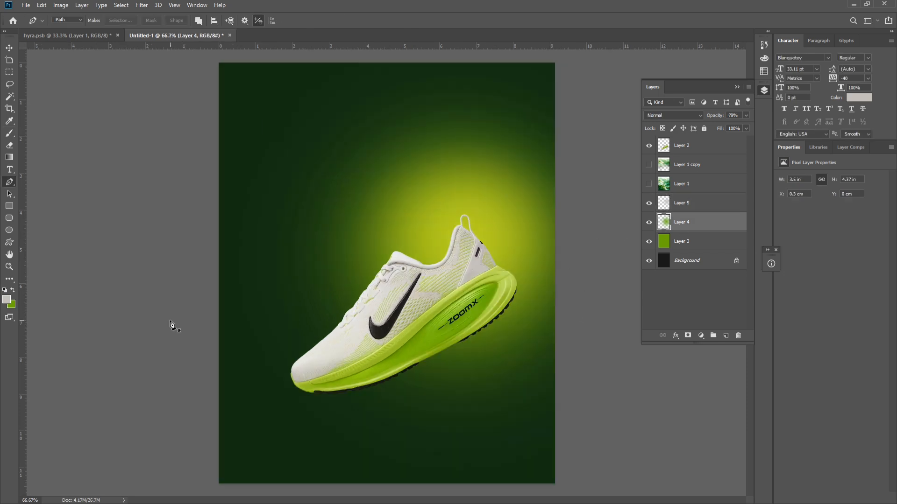
Draw a curved band path with the Pen tool sweeping across the canvas behind the shoe and past both edges.
{"action": "key", "text": "p"}
{"action": "left_click", "coordinate": [170, 318]}
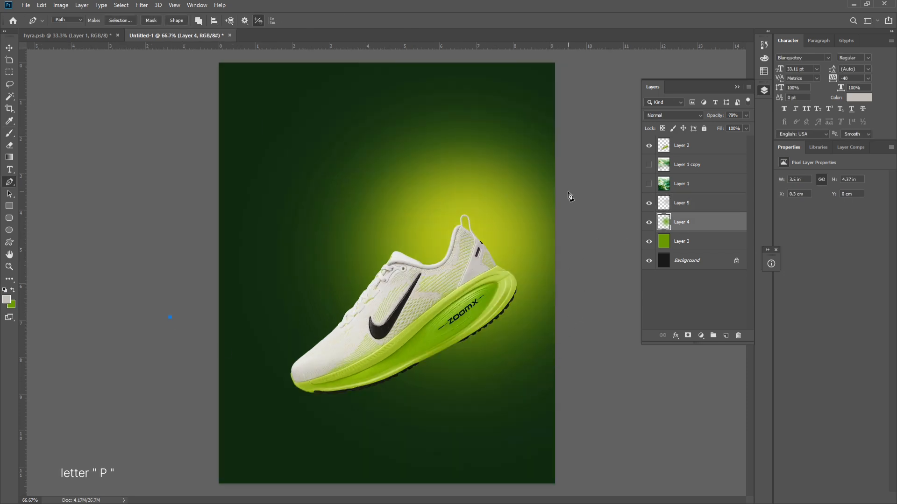
{"action": "left_click_drag", "start_coordinate": [577, 271], "coordinate": [630, 127]}
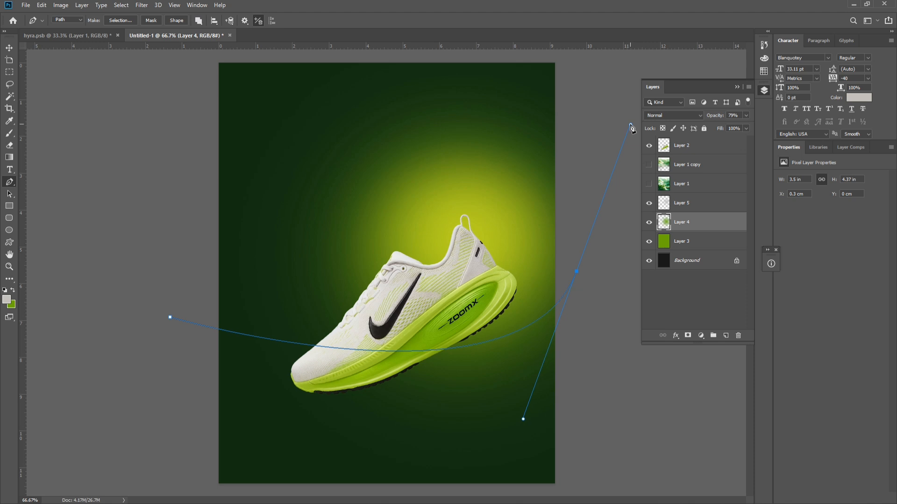
{"action": "left_click", "coordinate": [594, 308]}
{"action": "left_click_drag", "start_coordinate": [185, 343], "coordinate": [1, 244]}
{"action": "key", "text": "ctrl+minus"}
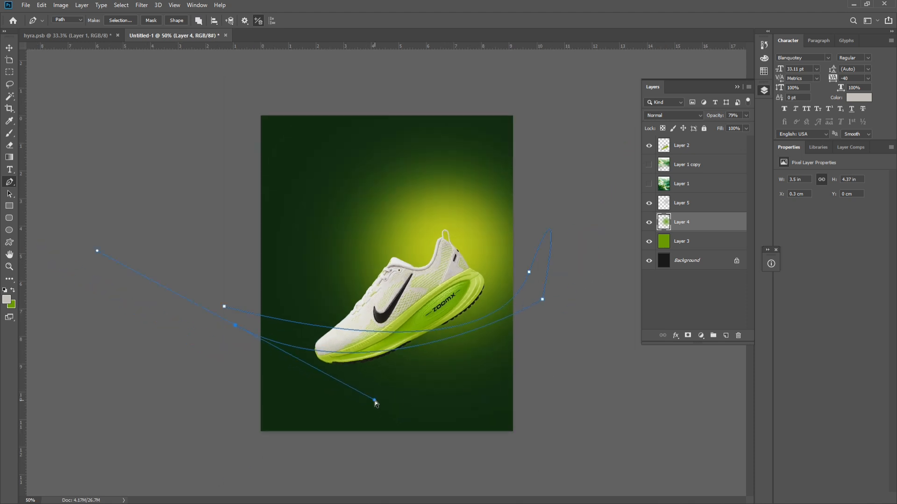
{"action": "left_click_drag", "start_coordinate": [376, 403], "coordinate": [486, 385]}
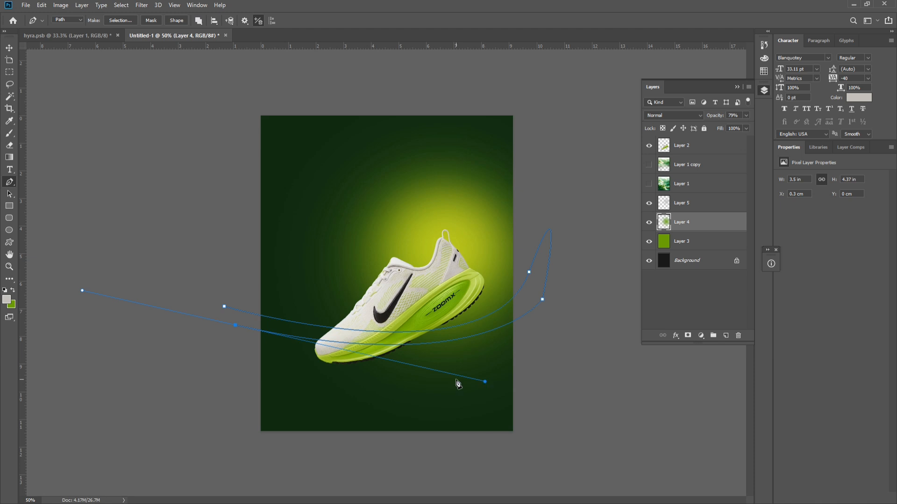
{"action": "left_click", "coordinate": [128, 273]}
Convert the band path to a selection, fill it with light grey on a new layer above Layer 4, and deselect.
{"action": "key", "text": "ctrl+Return"}
{"action": "key", "text": "ctrl+shift+n"}
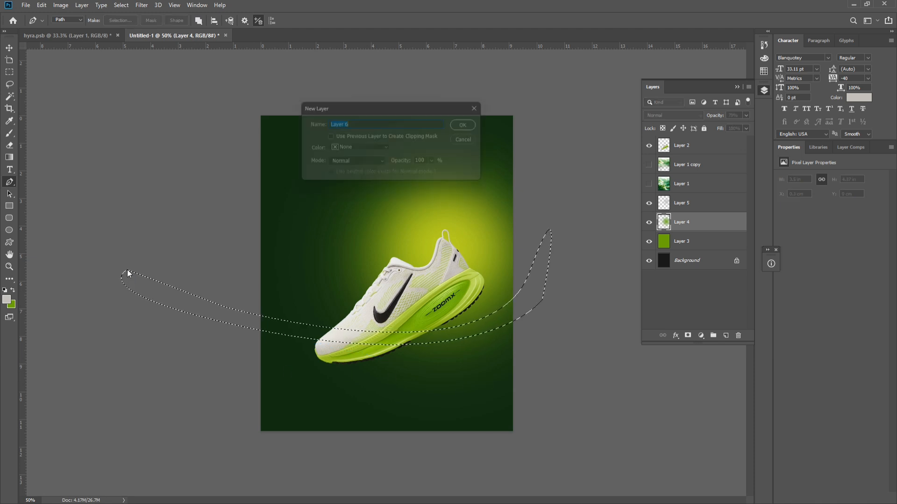
{"action": "key", "text": "Return"}
{"action": "key", "text": "x"}
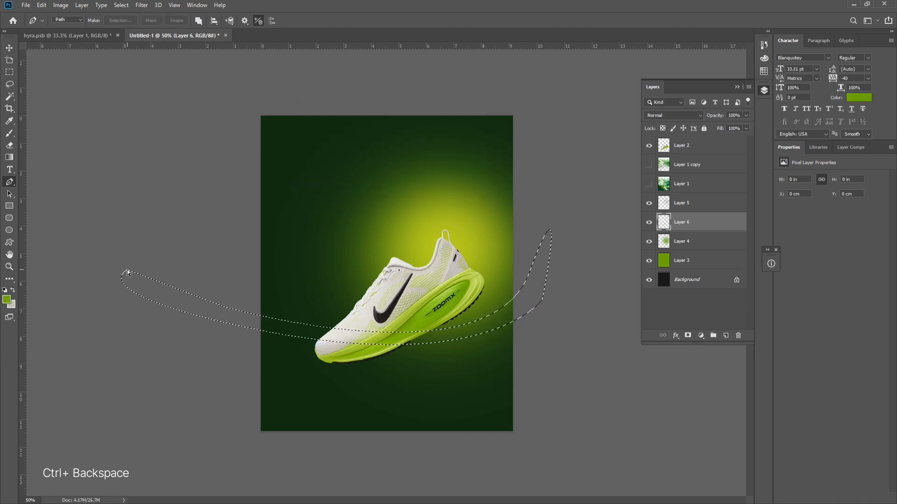
{"action": "key", "text": "ctrl+BackSpace"}
{"action": "key", "text": "ctrl+d"}
{"action": "key", "text": "ctrl+minus"}
{"action": "key", "text": "ctrl+plus"}
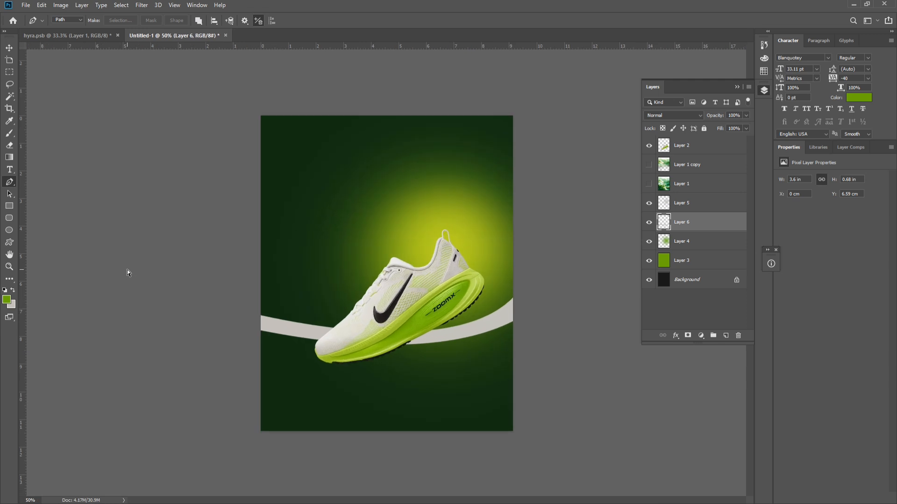
Duplicate the curved band layer, then rotate, skew and scale the copy into a steep diagonal of about 4.15 × 3.85 in.
{"action": "key", "text": "ctrl+j"}
{"action": "key", "text": "ctrl+t"}
{"action": "left_click_drag", "start_coordinate": [522, 312], "coordinate": [531, 240]}
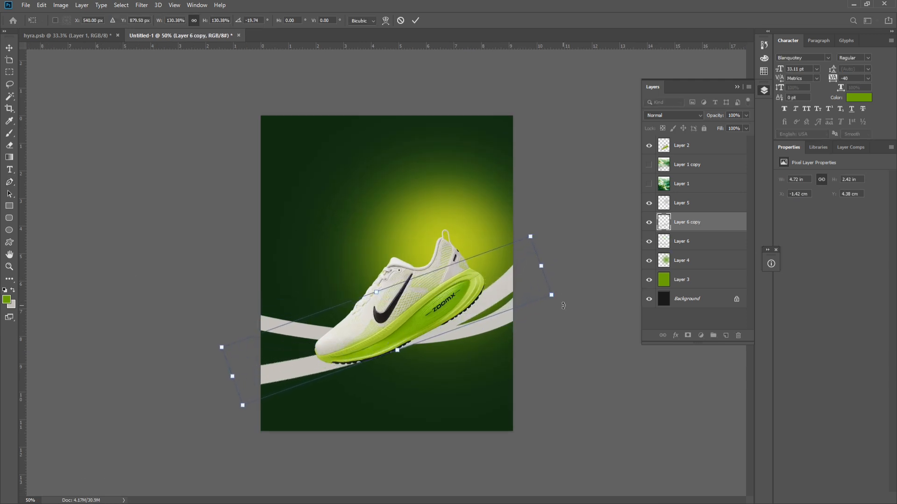
{"action": "left_click_drag", "start_coordinate": [564, 306], "coordinate": [561, 259]}
{"action": "left_click_drag", "start_coordinate": [513, 210], "coordinate": [537, 157]}
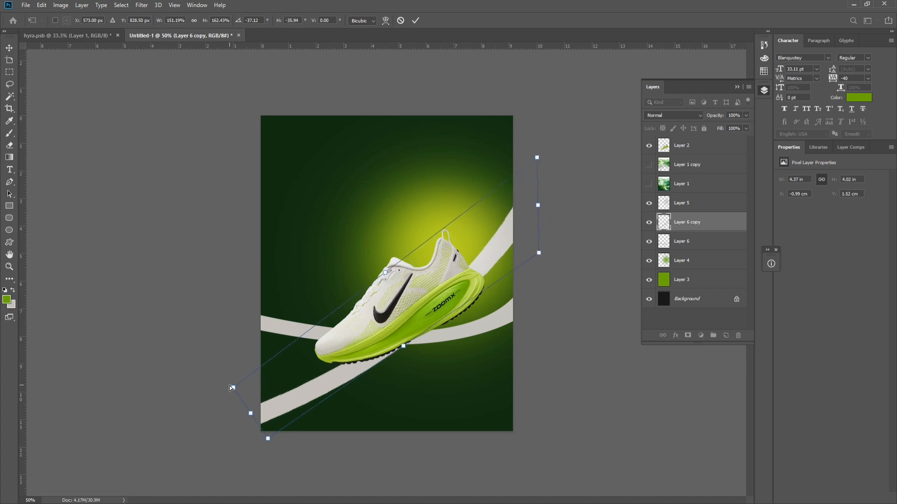
{"action": "left_click_drag", "start_coordinate": [231, 387], "coordinate": [234, 395]}
{"action": "key", "text": "p"}
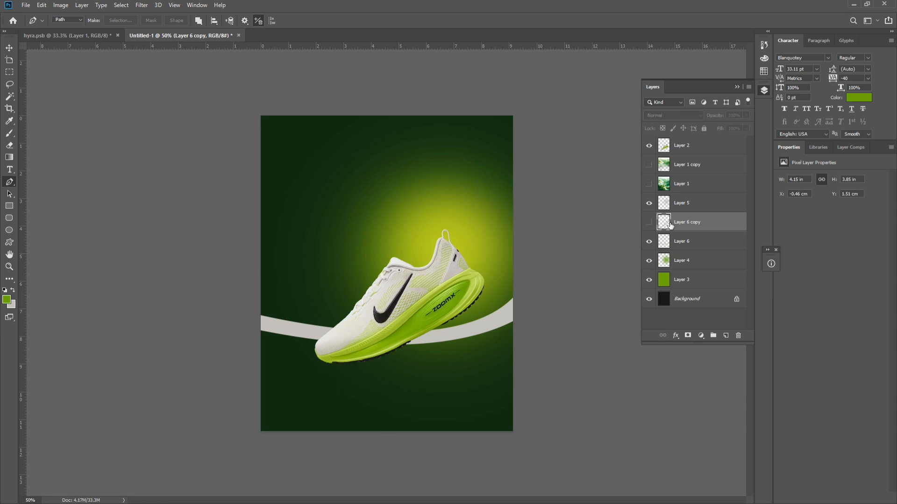
Create a new layer above the band copy and sample a dark green from the poster background.
{"action": "key", "text": "ctrl+shift+n"}
{"action": "key", "text": "Return"}
{"action": "key", "text": "i"}
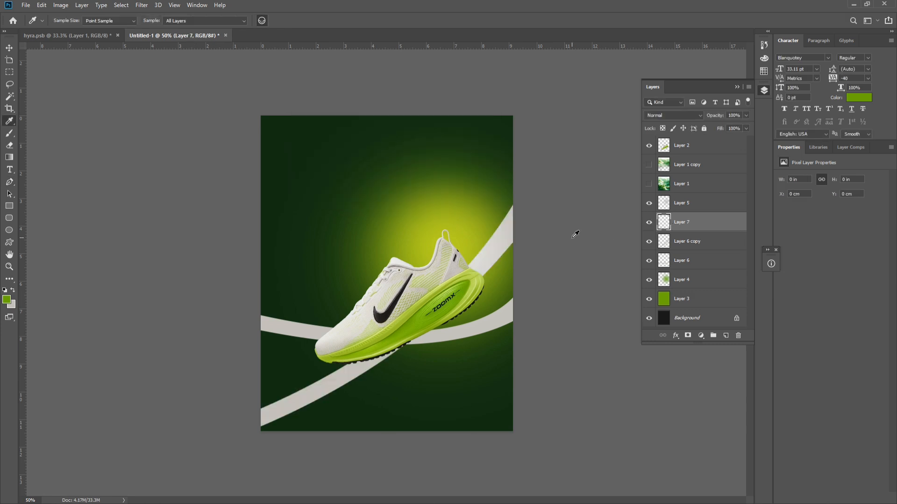
{"action": "left_click", "coordinate": [512, 161]}
{"action": "key", "text": "p"}
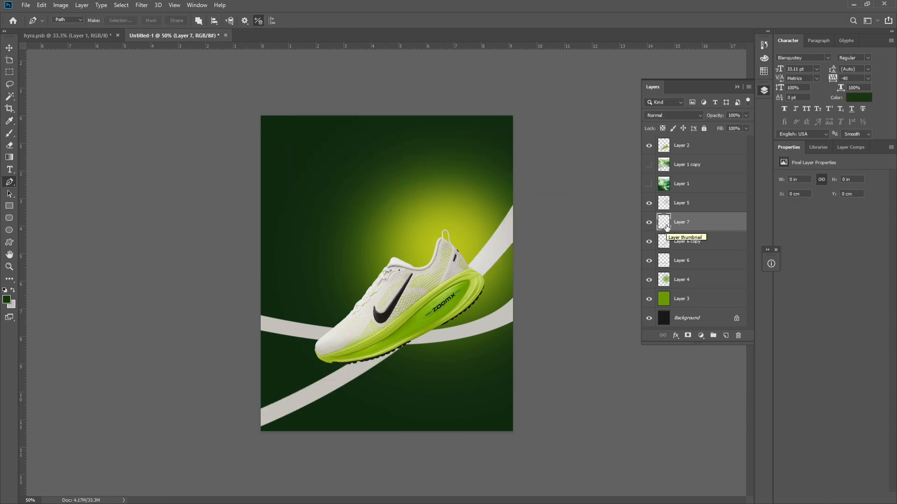
{"action": "key", "text": "z"}
{"action": "key", "text": "ctrl+BackSpace"}
{"action": "key", "text": "ctrl+z"}
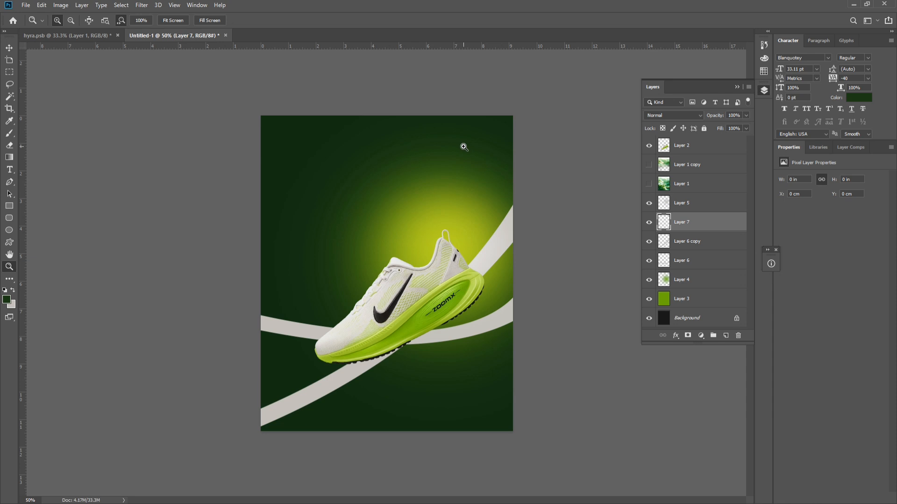
Sample the dark green near the canvas's upper right corner, fill Layer 7 with it and clip the layer to the band copy.
{"action": "key", "text": "i"}
{"action": "left_click", "coordinate": [509, 135]}
{"action": "key", "text": "z"}
{"action": "left_click", "coordinate": [649, 222]}
{"action": "left_click", "coordinate": [649, 222]}
{"action": "left_click", "coordinate": [649, 241]}
{"action": "left_click", "coordinate": [649, 241]}
{"action": "key", "text": "x"}
{"action": "key", "text": "ctrl+BackSpace"}
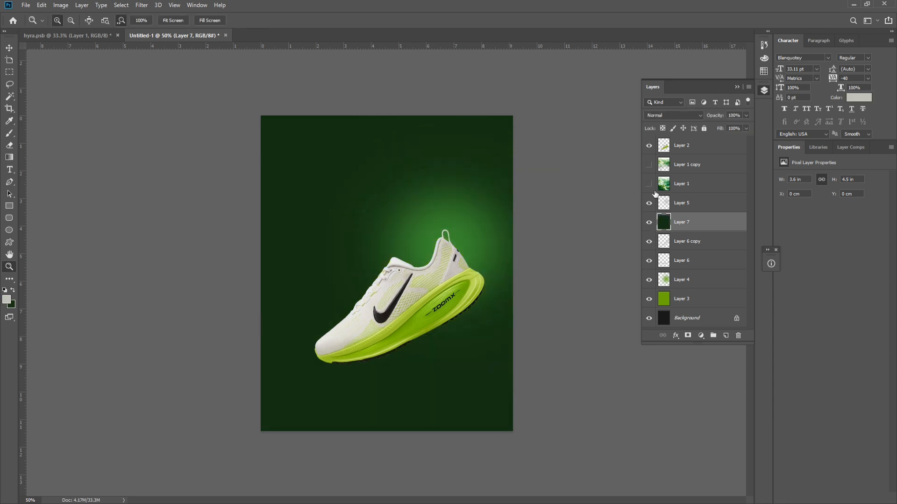
{"action": "right_click", "coordinate": [687, 231]}
{"action": "left_click", "coordinate": [687, 299]}
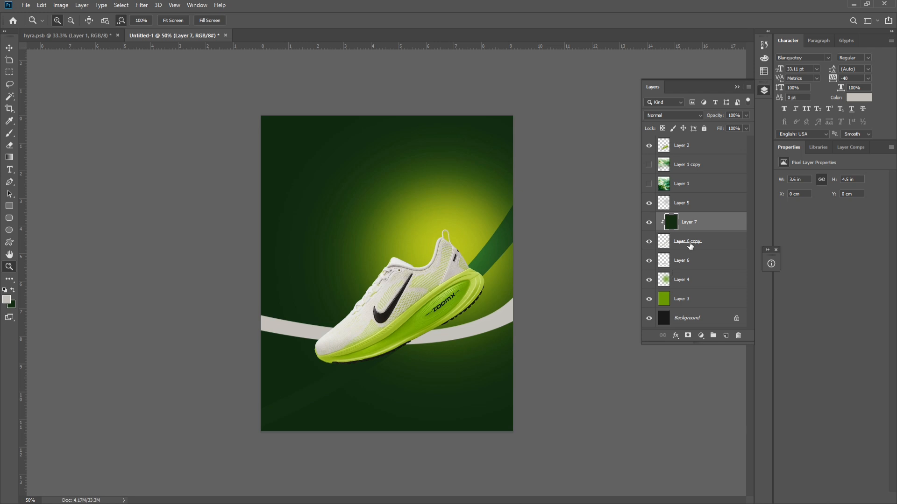
Set the blend mode of the band copy on Layer 6 copy to Linear Dodge (Add).
{"action": "key", "text": "ctrl+minus"}
{"action": "key", "text": "ctrl+plus"}
{"action": "left_click", "coordinate": [668, 238]}
{"action": "left_click", "coordinate": [665, 116]}
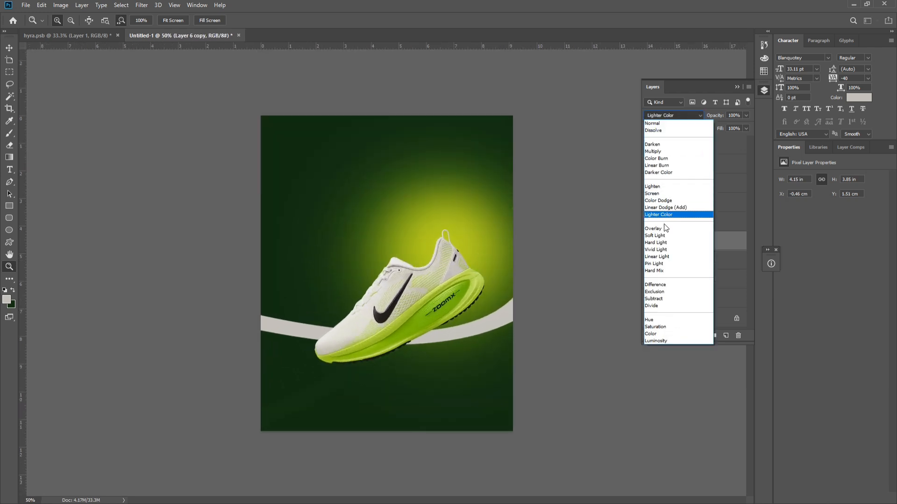
{"action": "left_click", "coordinate": [673, 208]}
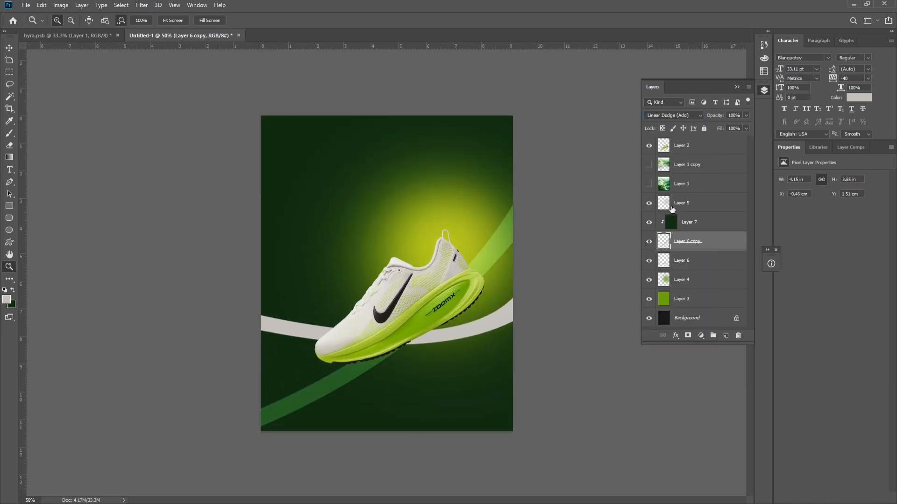
Keep Layer 7 in Normal blend mode and darken its green fill by lowering the Levels midtones.
{"action": "left_click", "coordinate": [678, 227]}
{"action": "left_click", "coordinate": [675, 116]}
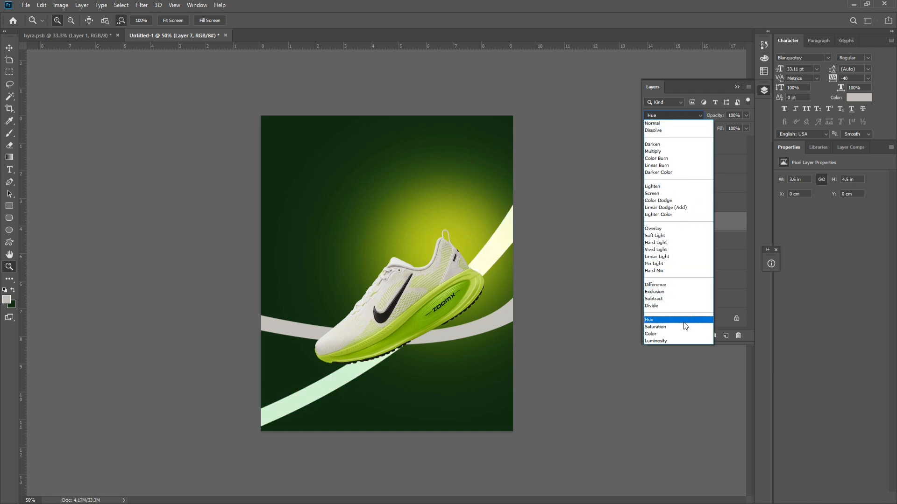
{"action": "left_click", "coordinate": [666, 124]}
{"action": "key", "text": "ctrl+l"}
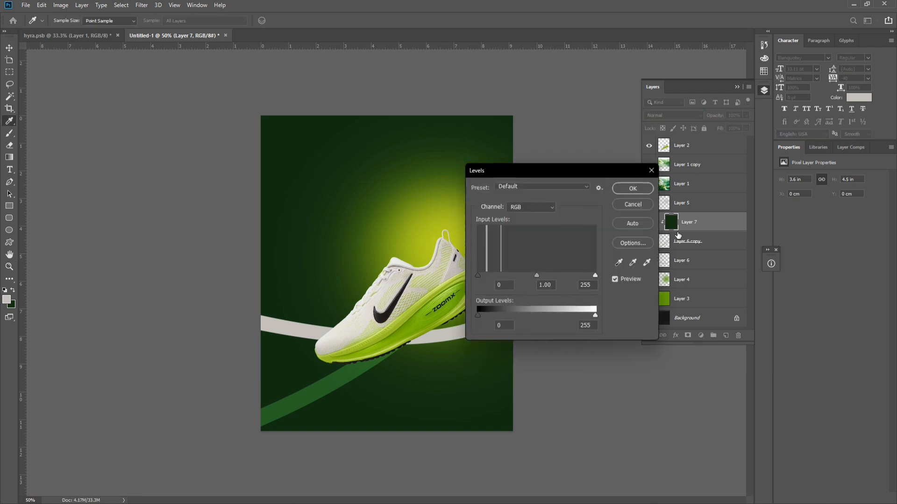
{"action": "mouse_move", "coordinate": [536, 275]}
{"action": "left_mouse_down"}
{"action": "mouse_move", "coordinate": [554, 277]}
{"action": "mouse_move", "coordinate": [545, 279]}
{"action": "left_mouse_up"}
{"action": "key", "text": "Return"}
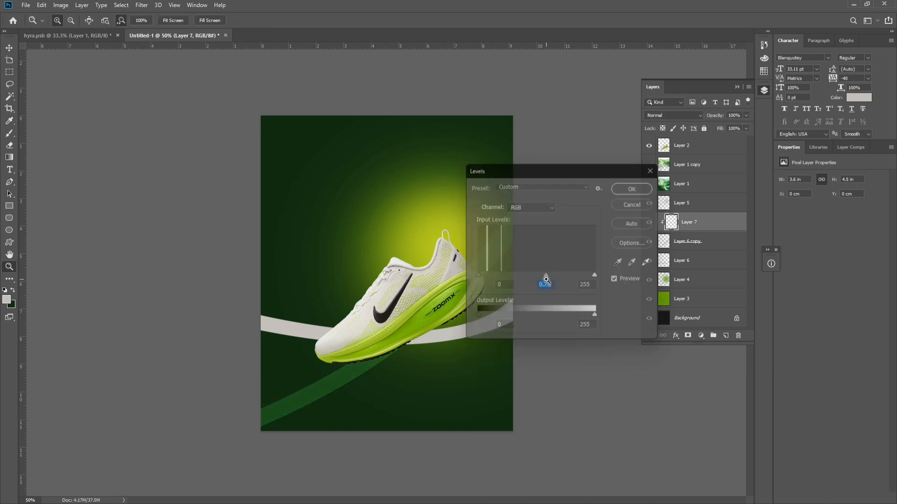
{"action": "key", "text": "ctrl+minus"}
{"action": "key", "text": "ctrl+plus"}
{"action": "key", "text": "ctrl+plus"}
{"action": "key", "text": "ctrl+minus"}
{"action": "key", "text": "ctrl+plus"}
{"action": "key", "text": "ctrl+plus"}
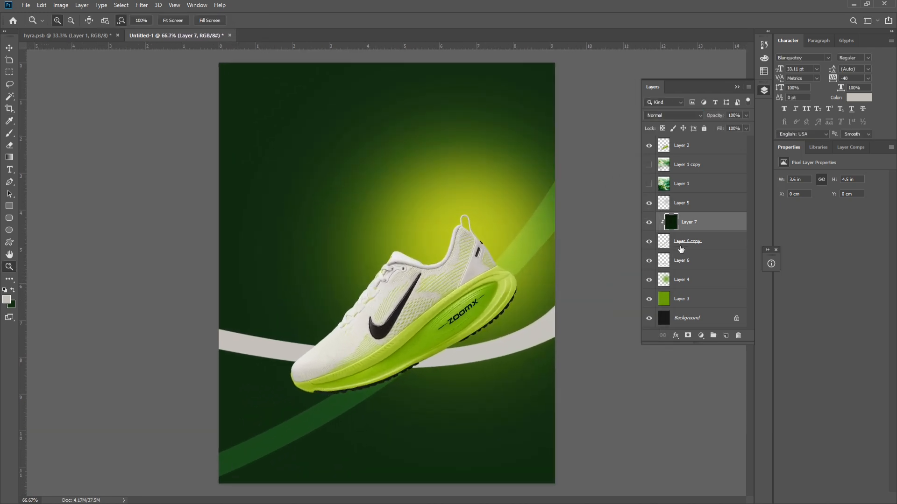
Add an empty Layer 8 directly above Layer 6 copy as part of its clipping mask.
{"action": "left_click", "coordinate": [680, 243]}
{"action": "left_click", "coordinate": [680, 229]}
{"action": "left_click", "coordinate": [679, 241]}
{"action": "key", "text": "ctrl+shift+n"}
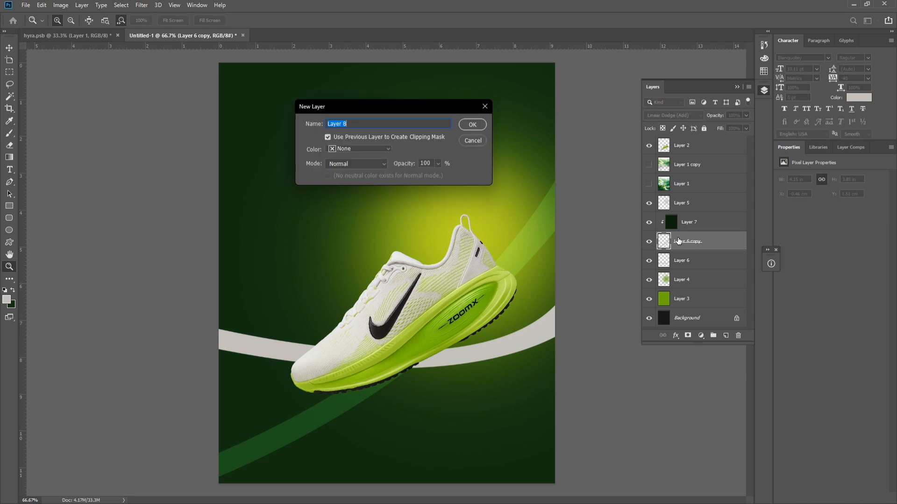
{"action": "key", "text": "Return"}
{"action": "left_click", "coordinate": [668, 280]}
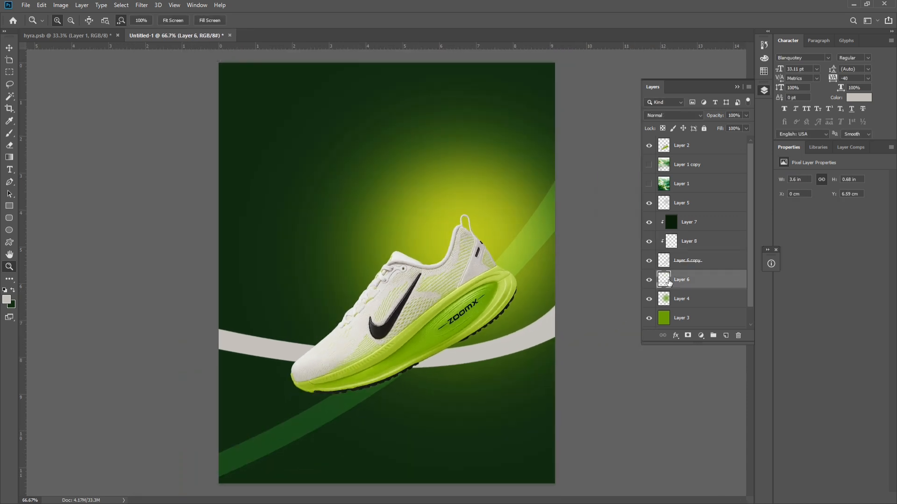
{"action": "left_click", "coordinate": [673, 265]}
{"action": "left_click", "coordinate": [676, 247]}
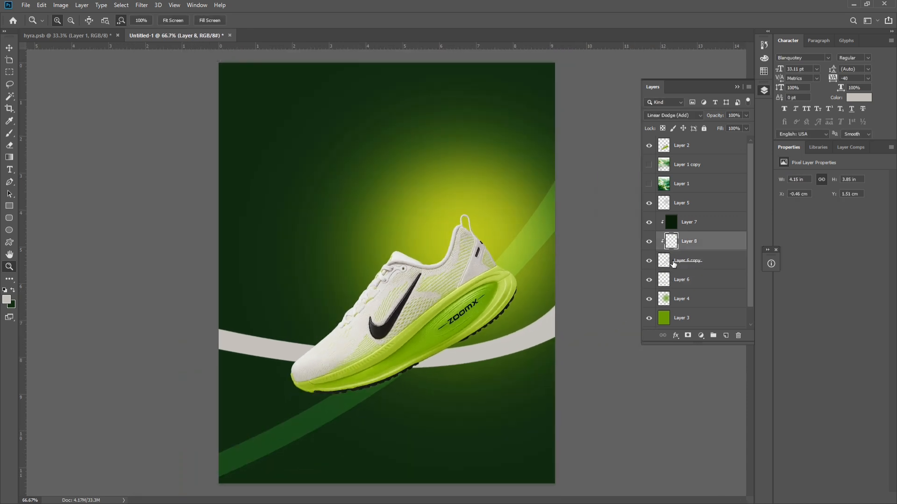
Try the Soft Light blend mode on the original band in Layer 6.
{"action": "left_click", "coordinate": [673, 265]}
{"action": "left_click", "coordinate": [669, 280]}
{"action": "left_click", "coordinate": [668, 118]}
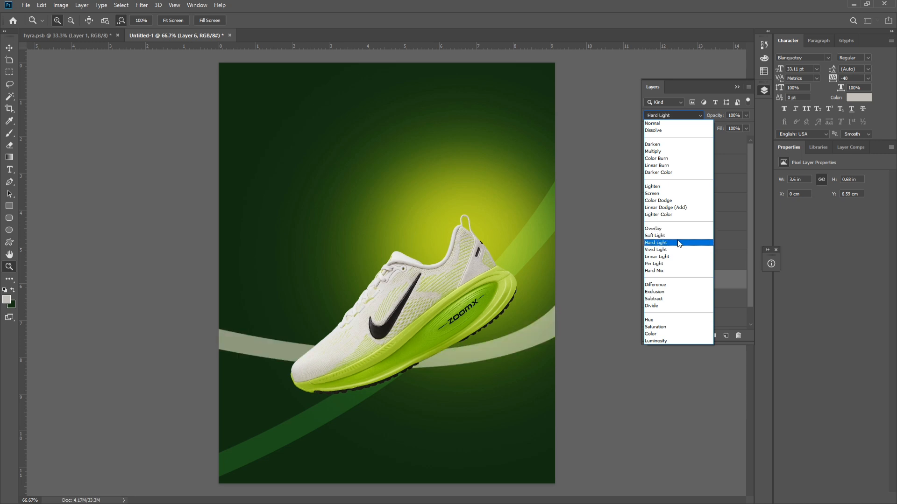
{"action": "left_click", "coordinate": [679, 236]}
Set the blend mode of the original band on Layer 6 to Linear Dodge (Add).
{"action": "left_click", "coordinate": [674, 247]}
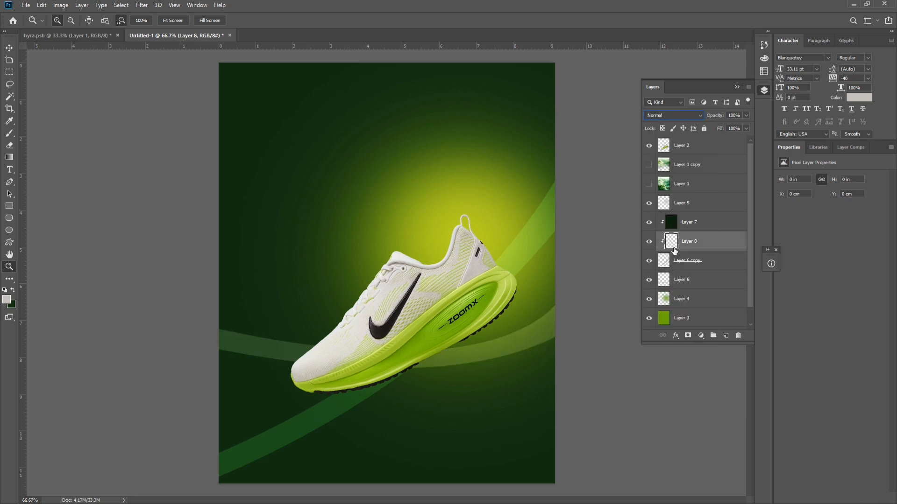
{"action": "left_click", "coordinate": [676, 260]}
{"action": "left_click", "coordinate": [675, 274]}
{"action": "left_click", "coordinate": [673, 116]}
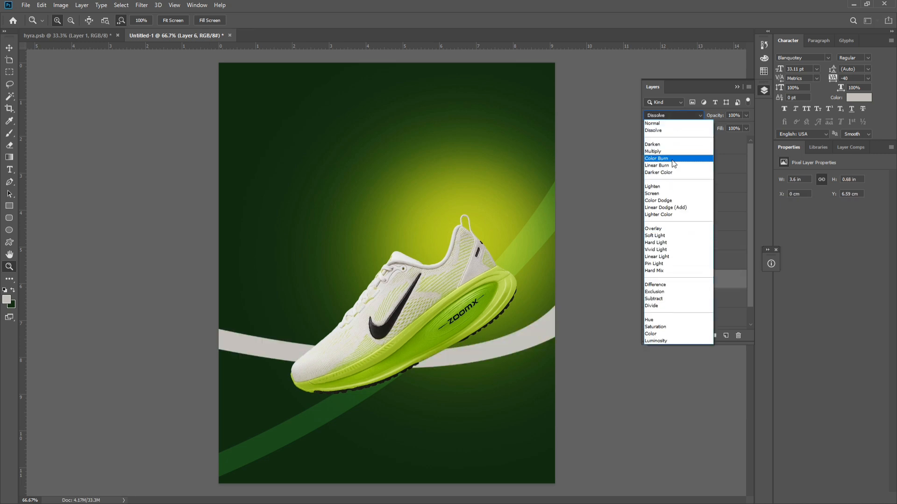
{"action": "left_click", "coordinate": [673, 196]}
Duplicate the dark green Layer 7, place the copy directly above Layer 6 and clip it to that band.
{"action": "left_click", "coordinate": [680, 229]}
{"action": "key", "text": "ctrl+j"}
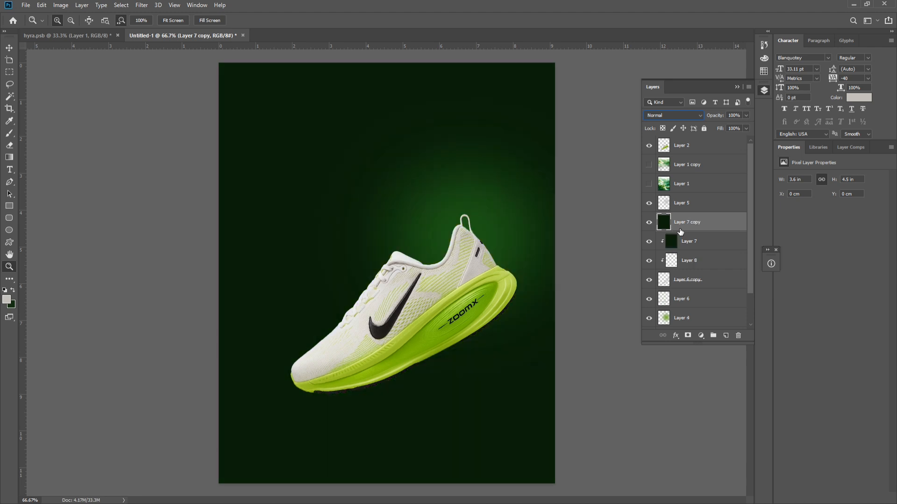
{"action": "left_click_drag", "start_coordinate": [673, 225], "coordinate": [684, 285]}
{"action": "right_click", "coordinate": [684, 285]}
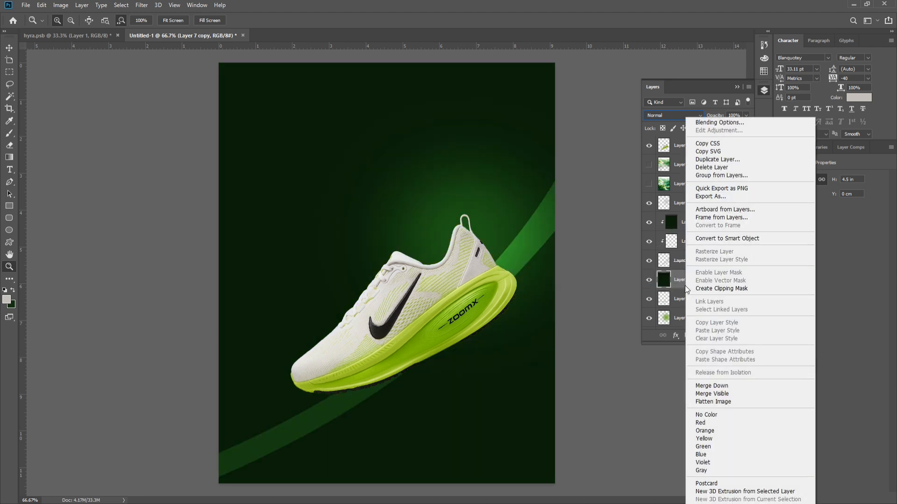
{"action": "left_click", "coordinate": [714, 290]}
{"action": "key", "text": "ctrl+minus"}
{"action": "key", "text": "ctrl+minus"}
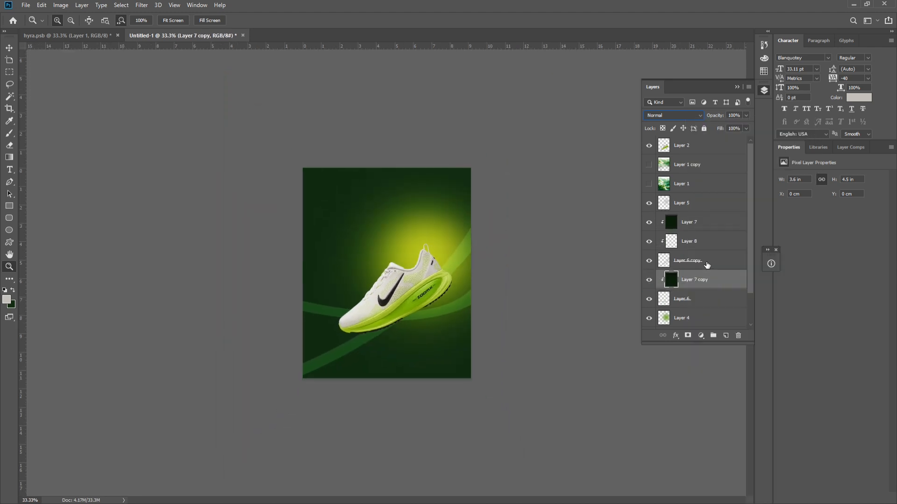
Apply Levels to Layer 6 copy with the midtone input set to 0.53.
{"action": "left_click", "coordinate": [707, 265]}
{"action": "key", "text": "ctrl+l"}
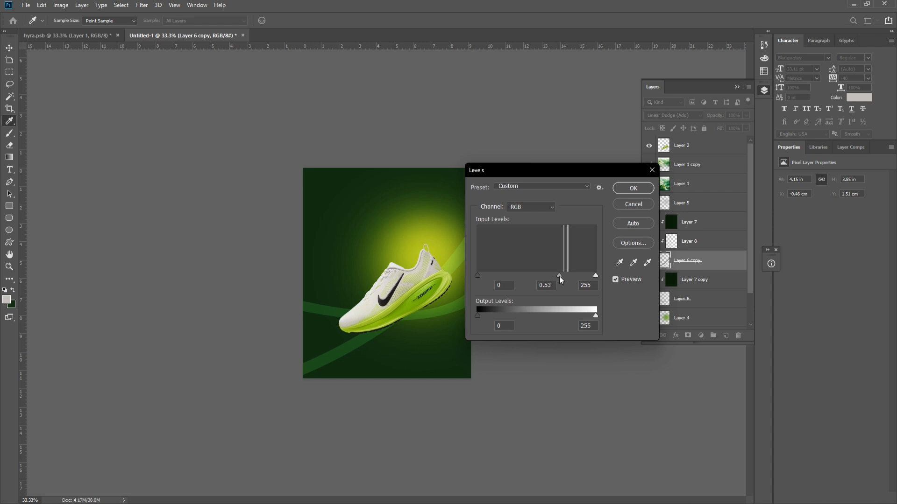
{"action": "key", "text": "Return"}
Darken the clipped green fill on Layer 7 copy with a Hue/Saturation adjustment.
{"action": "left_click", "coordinate": [678, 221]}
{"action": "left_click", "coordinate": [682, 284]}
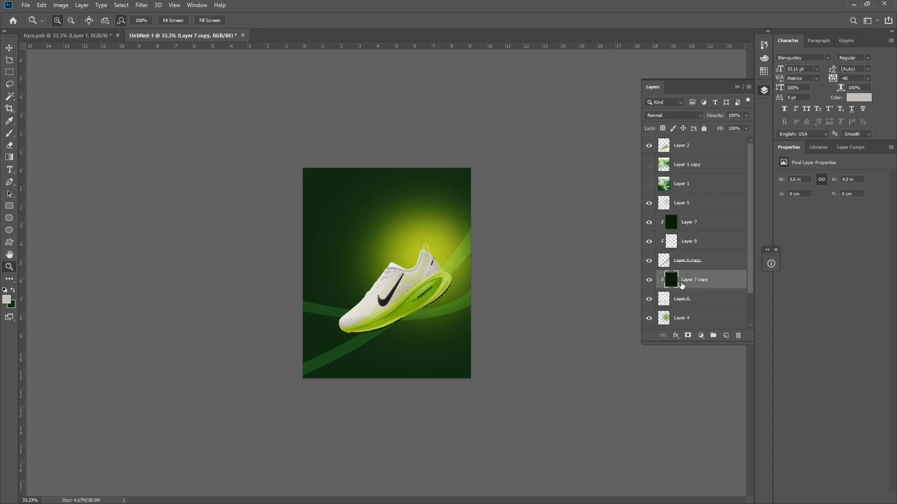
{"action": "key", "text": "ctrl+u"}
{"action": "left_click_drag", "start_coordinate": [664, 302], "coordinate": [641, 309]}
{"action": "key", "text": "Return"}
Examine how the two green bands blend with the background and glow behind the shoe.
{"action": "key", "text": "ctrl+plus"}
{"action": "key", "text": "ctrl+plus"}
{"action": "key", "text": "ctrl+minus"}
{"action": "key", "text": "ctrl+plus"}
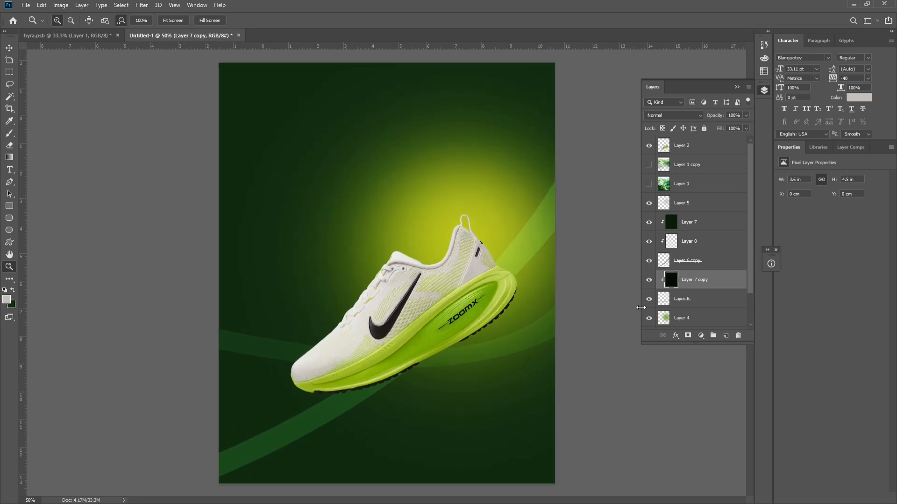
{"action": "key", "text": "ctrl+minus"}
{"action": "key", "text": "ctrl+minus"}
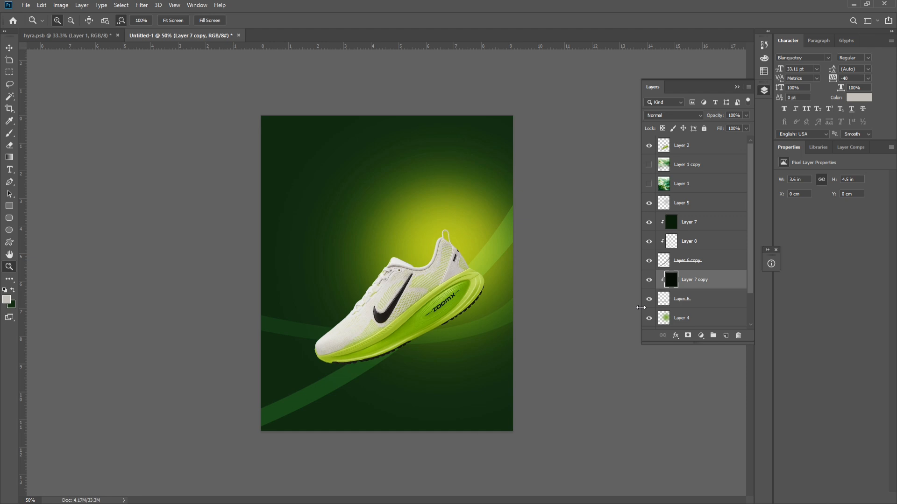
{"action": "key", "text": "ctrl+plus"}
{"action": "key", "text": "ctrl+minus"}
{"action": "key", "text": "ctrl+minus"}
{"action": "key", "text": "ctrl+plus"}
Rotate the shoe on Layer 2 counter-clockwise to a steeper angle and reposition it over the bands.
{"action": "left_click", "coordinate": [687, 154]}
{"action": "key", "text": "ctrl+t"}
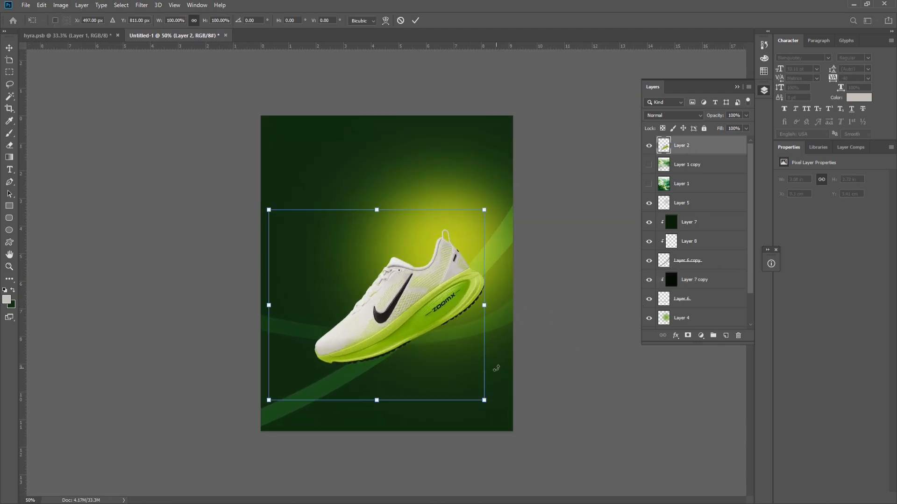
{"action": "left_click_drag", "start_coordinate": [482, 400], "coordinate": [500, 384]}
{"action": "left_click_drag", "start_coordinate": [435, 361], "coordinate": [448, 363]}
{"action": "left_click_drag", "start_coordinate": [499, 377], "coordinate": [520, 355]}
{"action": "left_click_drag", "start_coordinate": [472, 340], "coordinate": [474, 344]}
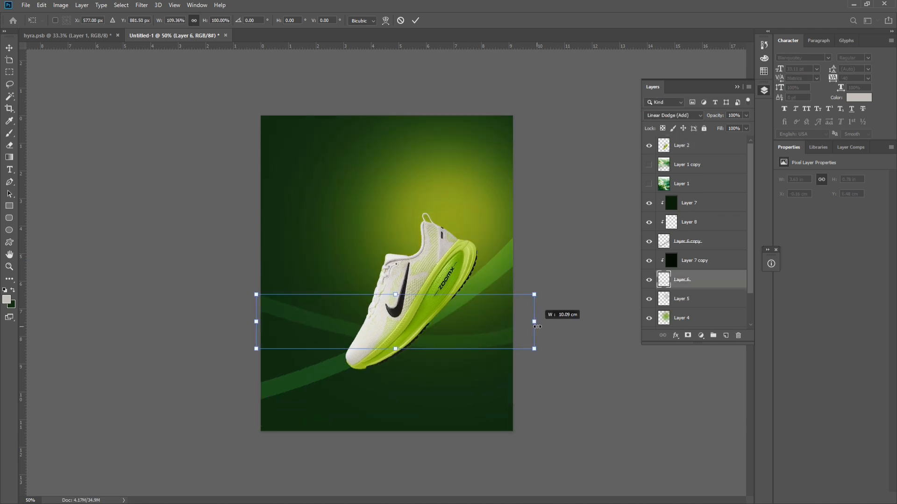
Stretch the band on Layer 6 horizontally to about 3.97 in wide, extending past both canvas edges.
{"action": "left_click_drag", "start_coordinate": [537, 318], "coordinate": [535, 321]}
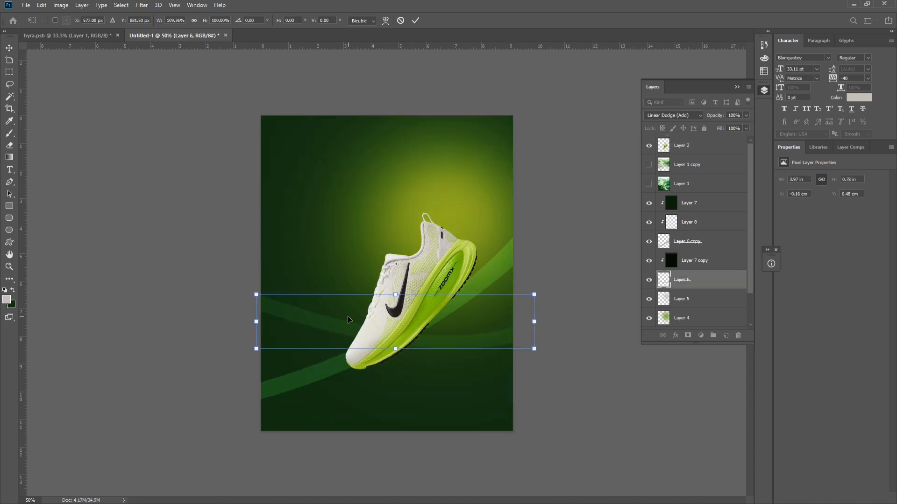
{"action": "key", "text": "Return"}
{"action": "key", "text": "ctrl+minus"}
{"action": "key", "text": "ctrl+minus"}
{"action": "key", "text": "ctrl+plus"}
{"action": "key", "text": "ctrl+plus"}
{"action": "key", "text": "ctrl+plus"}
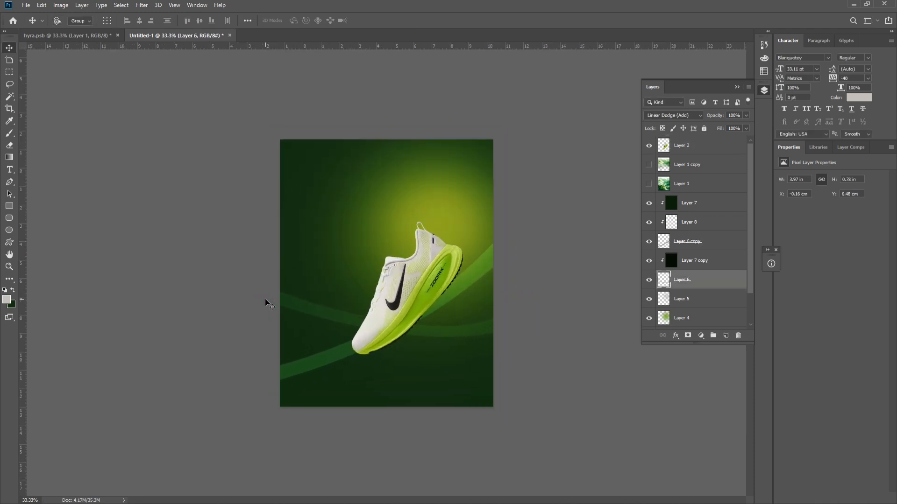
{"action": "key", "text": "ctrl+minus"}
{"action": "key", "text": "ctrl+plus"}
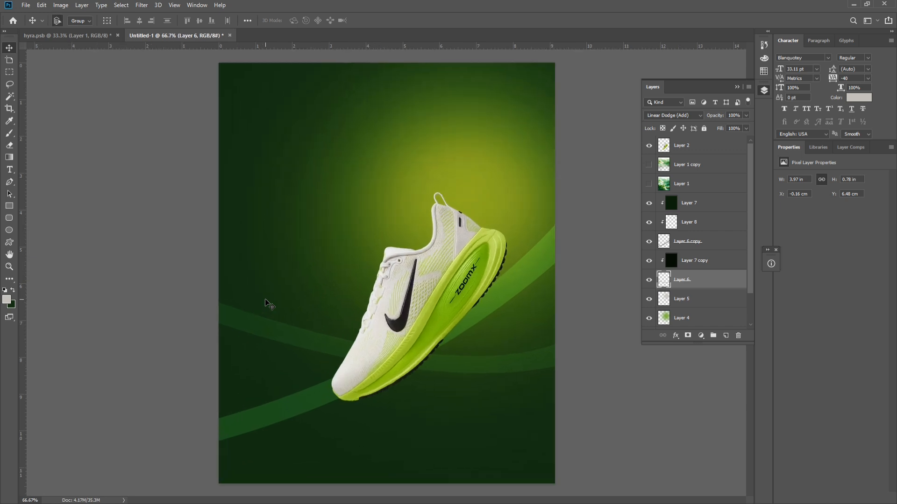
Move the shoe on Layer 2 slightly upward.
{"action": "key", "text": "ctrl+minus"}
{"action": "left_click_drag", "start_coordinate": [446, 305], "coordinate": [444, 290]}
{"action": "key", "text": "ctrl+minus"}
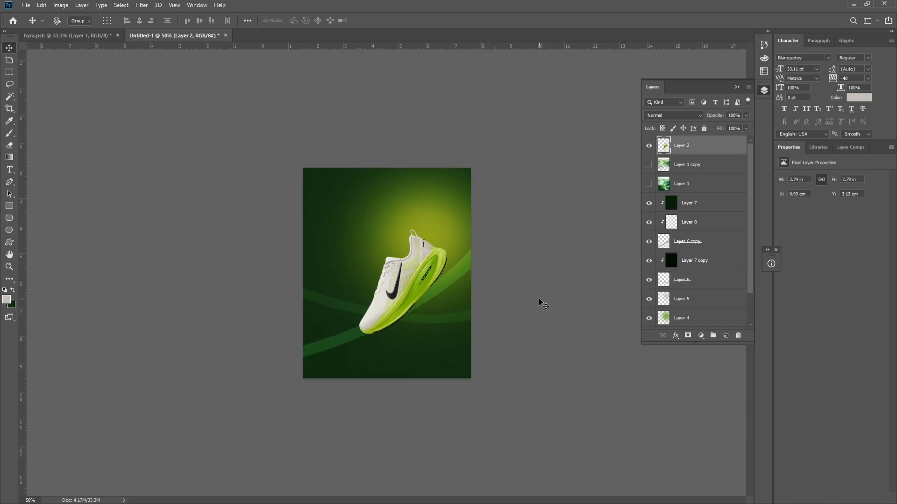
Rotate the shoe about 4° further counter-clockwise, nudge it into place and enlarge its layer to about 2.78 × 2.89 in.
{"action": "key", "text": "ctrl+t"}
{"action": "left_click_drag", "start_coordinate": [460, 216], "coordinate": [463, 208]}
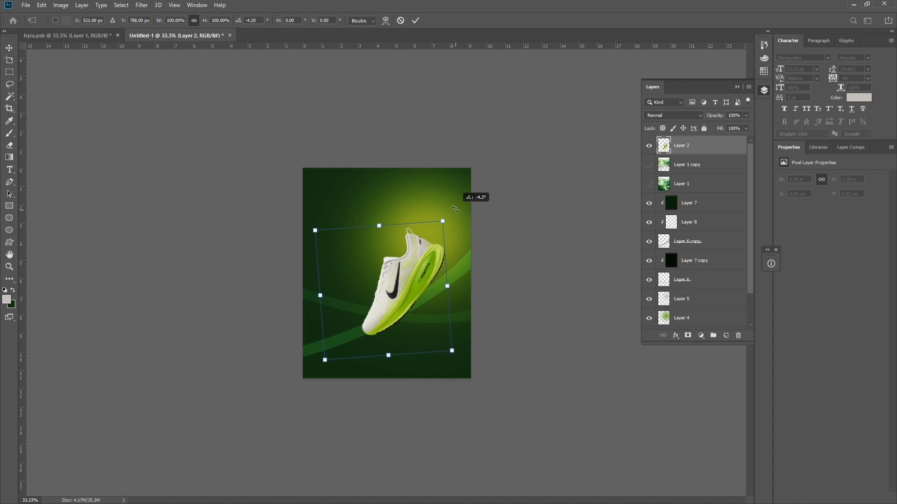
{"action": "left_click_drag", "start_coordinate": [413, 274], "coordinate": [416, 278]}
{"action": "left_click_drag", "start_coordinate": [318, 234], "coordinate": [314, 230]}
{"action": "key", "text": "Return"}
{"action": "key", "text": "ctrl+plus"}
{"action": "key", "text": "ctrl+plus"}
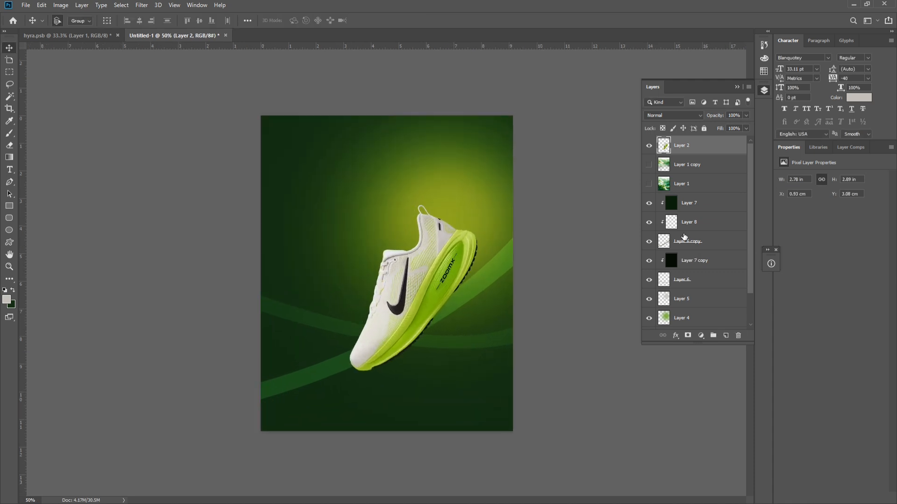
Add a clipped layer above Layer 8 and brush a soft 500 px light-grey spot behind the shoe's sole.
{"action": "left_click", "coordinate": [683, 225]}
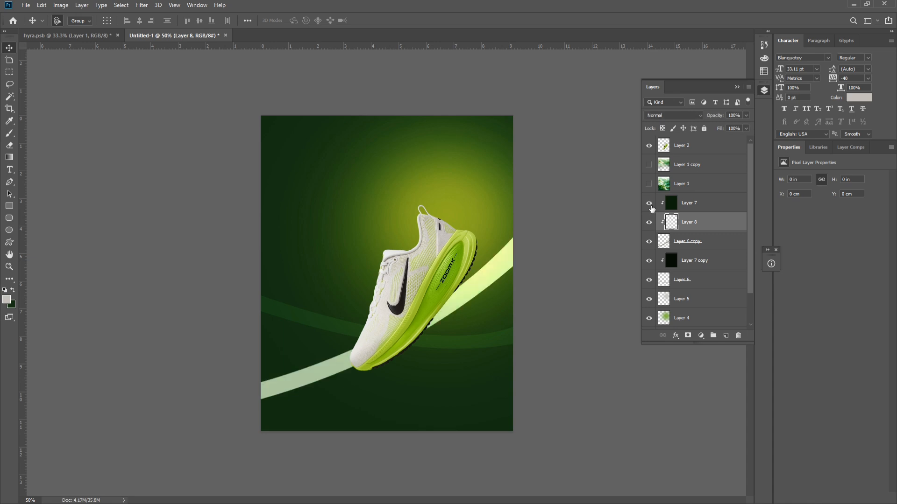
{"action": "left_click", "coordinate": [685, 210]}
{"action": "left_click", "coordinate": [704, 217]}
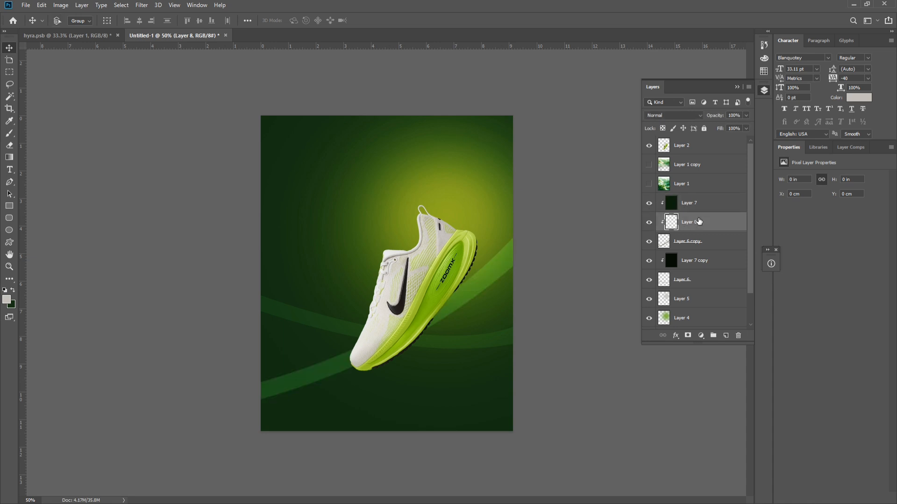
{"action": "key", "text": "ctrl+shift+n"}
{"action": "key", "text": "Return"}
{"action": "key", "text": "i"}
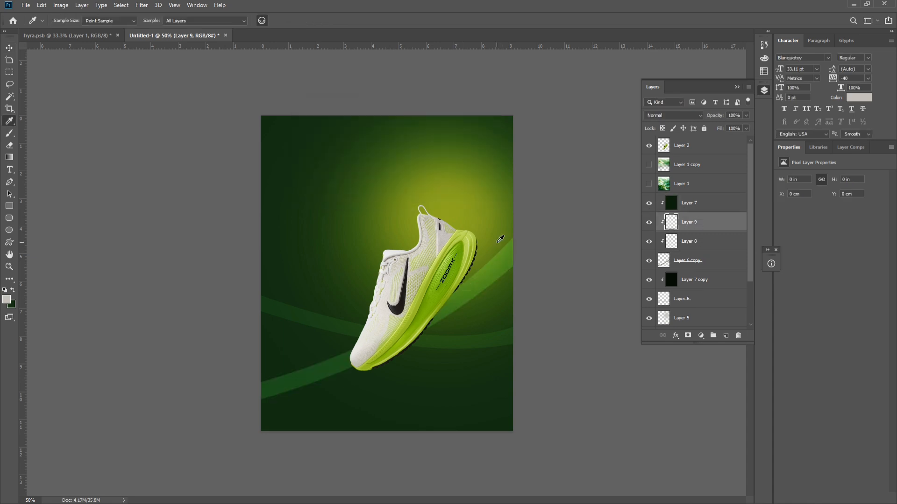
{"action": "left_click", "coordinate": [11, 304]}
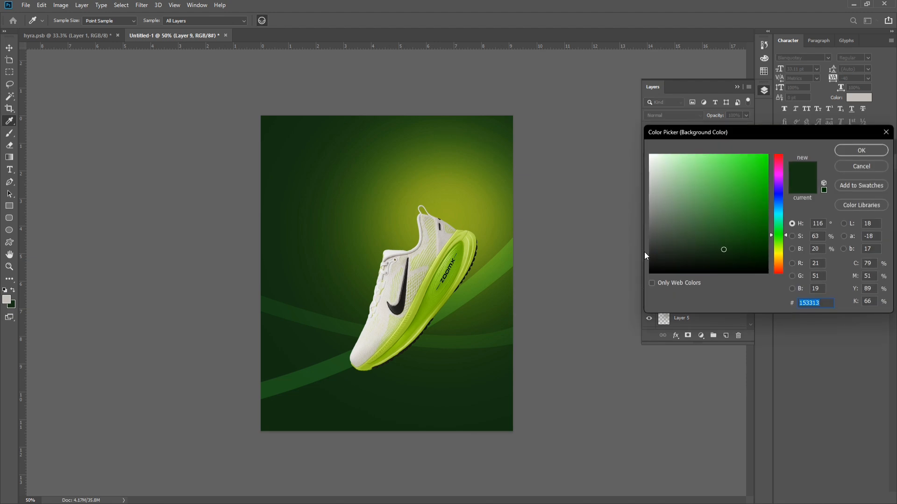
{"action": "key", "text": "b"}
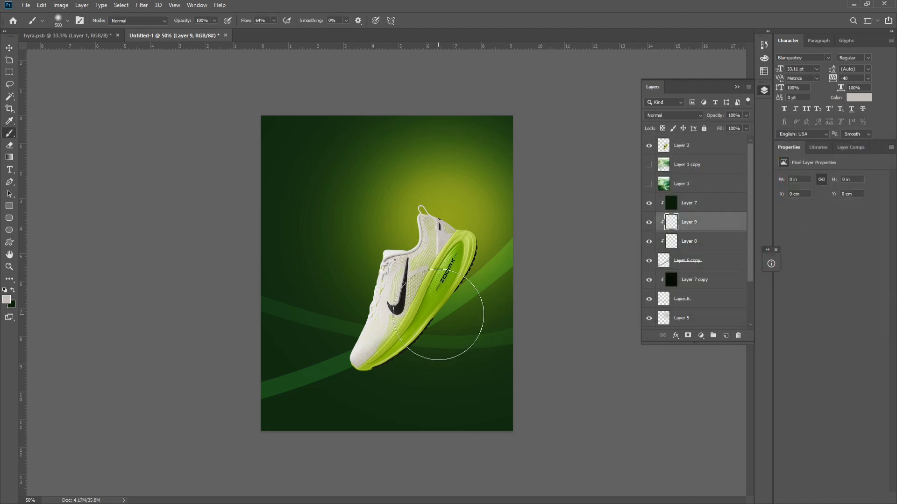
{"action": "left_click", "coordinate": [436, 305]}
Brush a soft 500 px light-grey spot on Layer 8 behind the shoe and reduce the brush size to 100 px.
{"action": "left_click", "coordinate": [672, 241]}
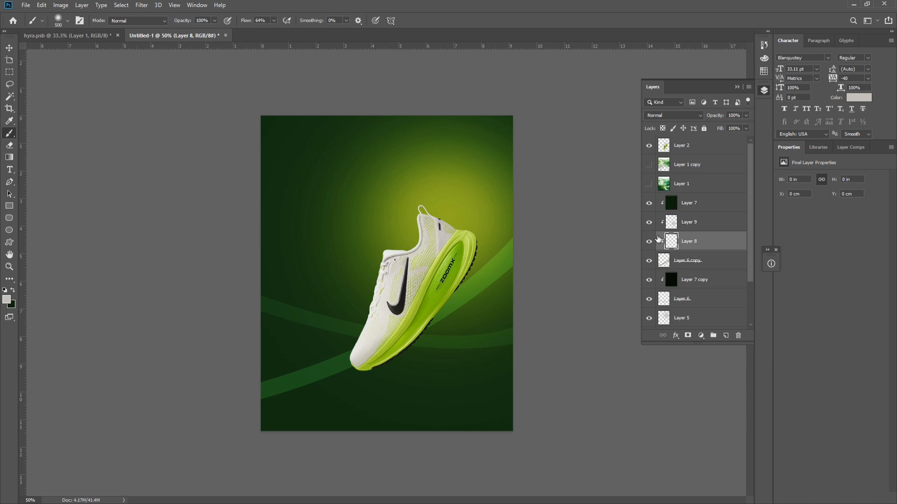
{"action": "left_click", "coordinate": [425, 327]}
{"action": "key", "text": "bracketleft"}
{"action": "key", "text": "bracketleft"}
{"action": "key", "text": "bracketleft"}
{"action": "key", "text": "bracketleft"}
{"action": "key", "text": "bracketleft"}
{"action": "key", "text": "bracketleft"}
{"action": "key", "text": "bracketleft"}
{"action": "key", "text": "bracketleft"}
Identify the band on Layer 6 copy by toggling its visibility and set its blend mode to Normal.
{"action": "left_click", "coordinate": [649, 260]}
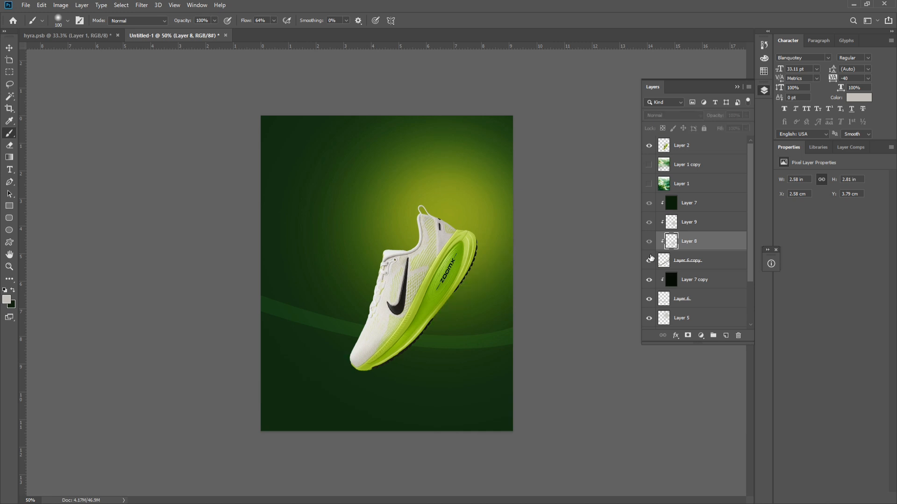
{"action": "left_click", "coordinate": [648, 261]}
{"action": "left_click", "coordinate": [680, 261]}
{"action": "left_click", "coordinate": [672, 115]}
{"action": "left_click", "coordinate": [671, 122]}
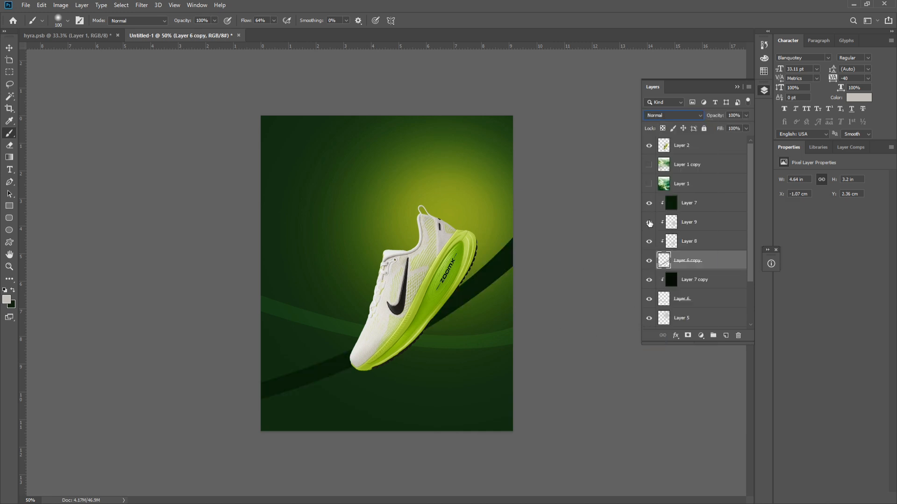
Move Layer 7 below Layer 9 in the clipped stack and compare the band with Layer 7 hidden and shown.
{"action": "left_click", "coordinate": [650, 204]}
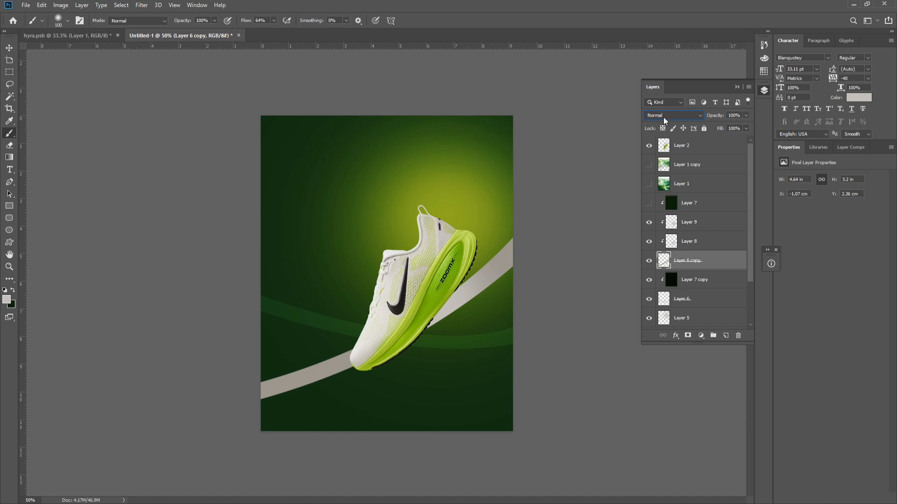
{"action": "left_click_drag", "start_coordinate": [685, 212], "coordinate": [675, 231]}
{"action": "left_click", "coordinate": [649, 223]}
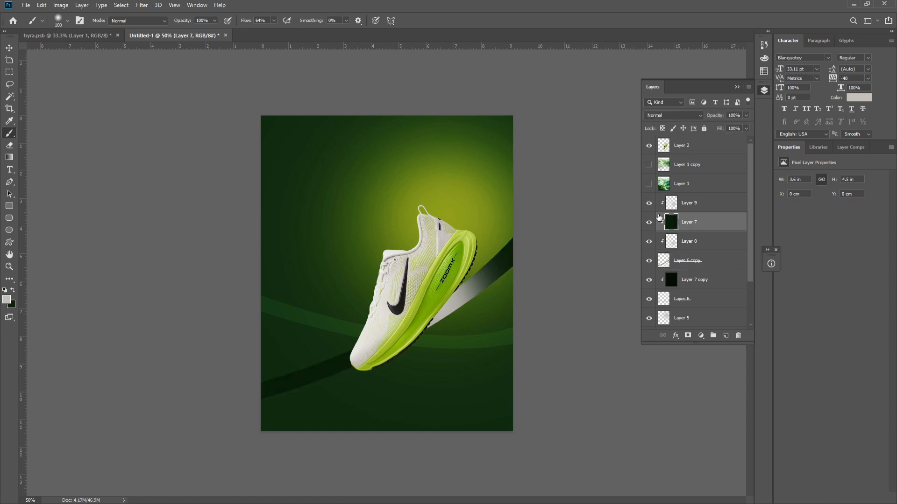
{"action": "key", "text": "ctrl+comma"}
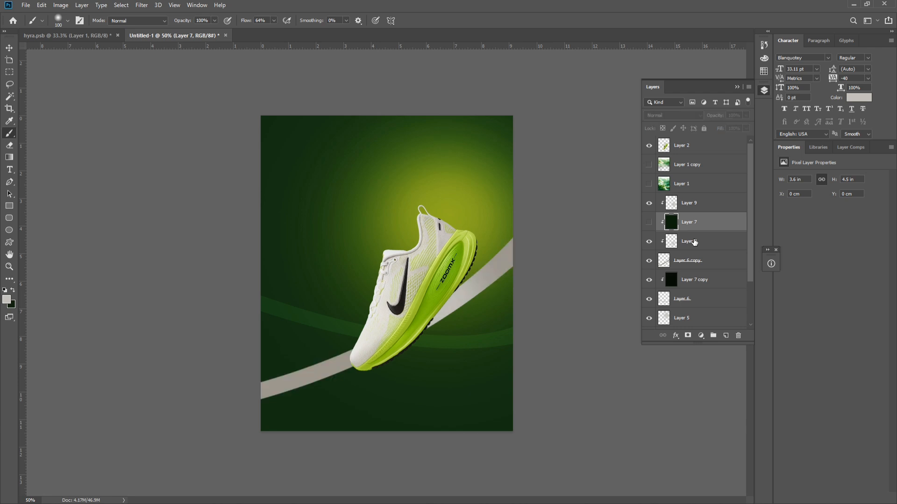
{"action": "key", "text": "ctrl+comma"}
{"action": "left_click", "coordinate": [706, 241]}
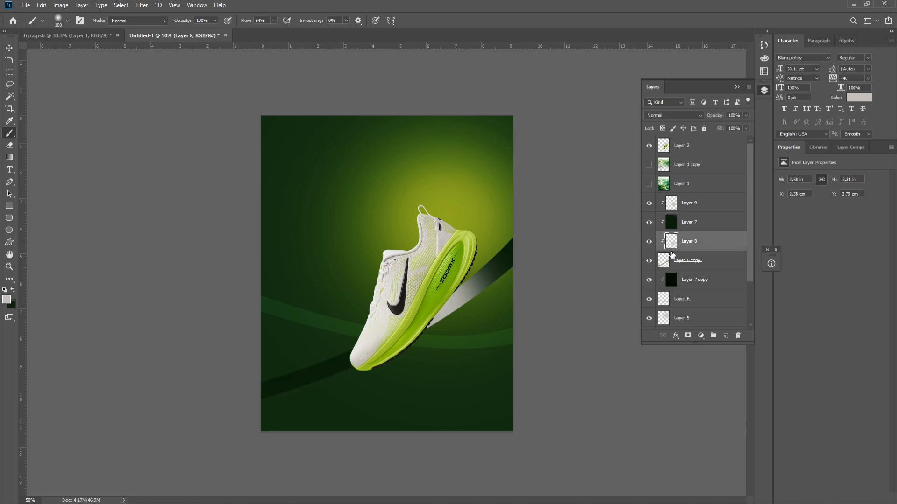
Set the blend mode of Layer 7 to Pin Light.
{"action": "left_click", "coordinate": [676, 231]}
{"action": "left_click", "coordinate": [673, 115]}
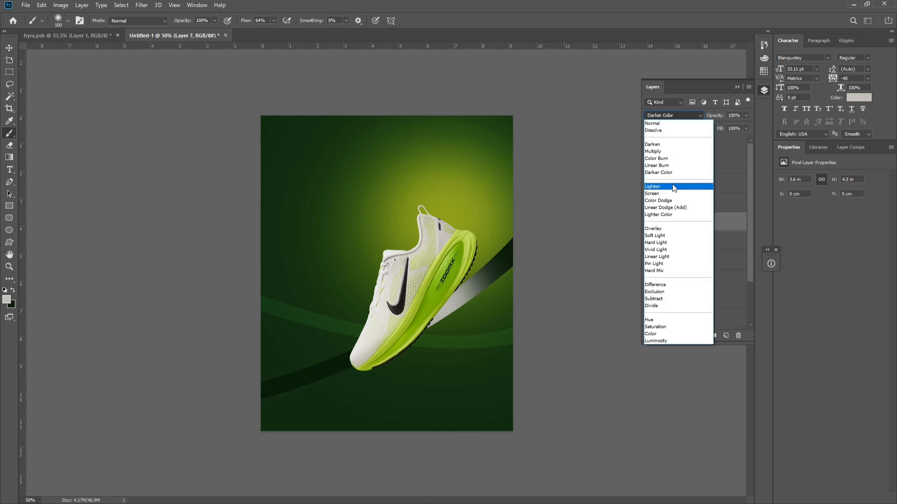
{"action": "left_click", "coordinate": [669, 264]}
Set the blend mode of Layer 8 to Overlay and check its effect on the band.
{"action": "key", "text": "ctrl+minus"}
{"action": "left_click", "coordinate": [677, 241]}
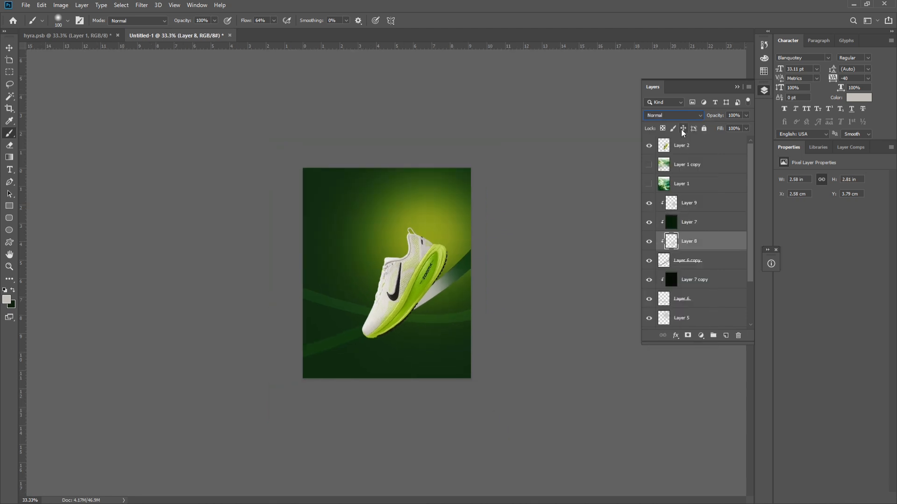
{"action": "left_click", "coordinate": [672, 115]}
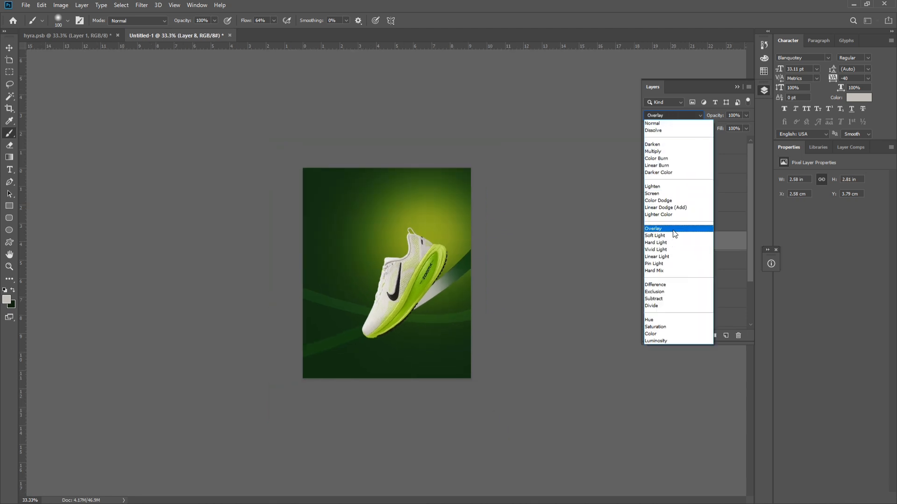
{"action": "left_click", "coordinate": [658, 229]}
{"action": "left_click", "coordinate": [652, 241]}
{"action": "left_click", "coordinate": [649, 241]}
Check Layer 9's effect on the band and set its blend mode to Subtract.
{"action": "left_click", "coordinate": [648, 203]}
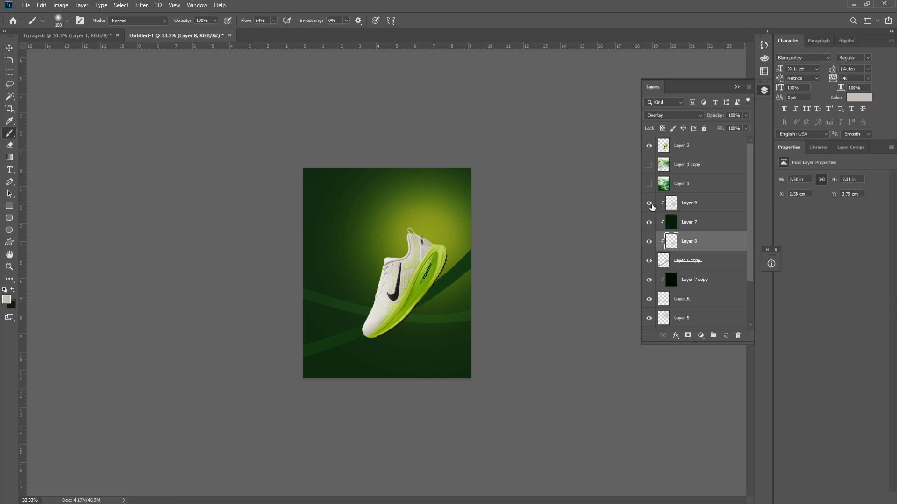
{"action": "left_click", "coordinate": [649, 203]}
{"action": "left_click", "coordinate": [673, 202]}
{"action": "left_click", "coordinate": [649, 203]}
{"action": "left_click", "coordinate": [649, 203]}
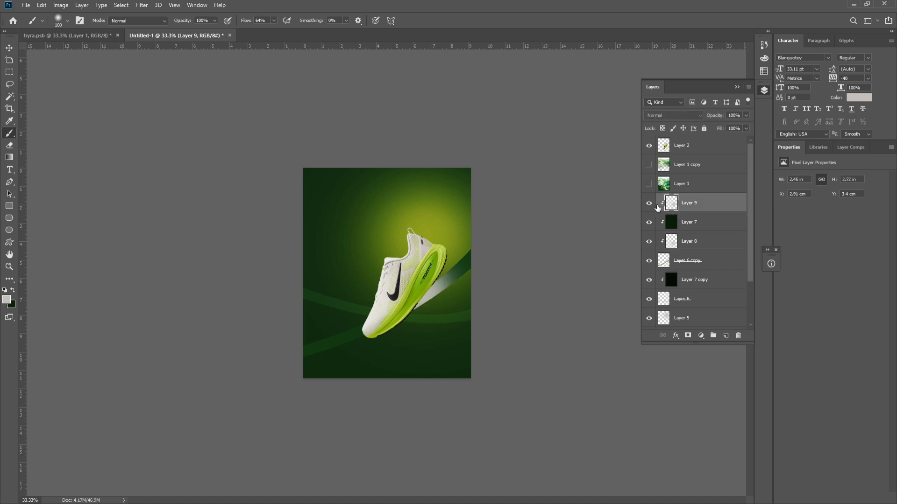
{"action": "left_click", "coordinate": [662, 117]}
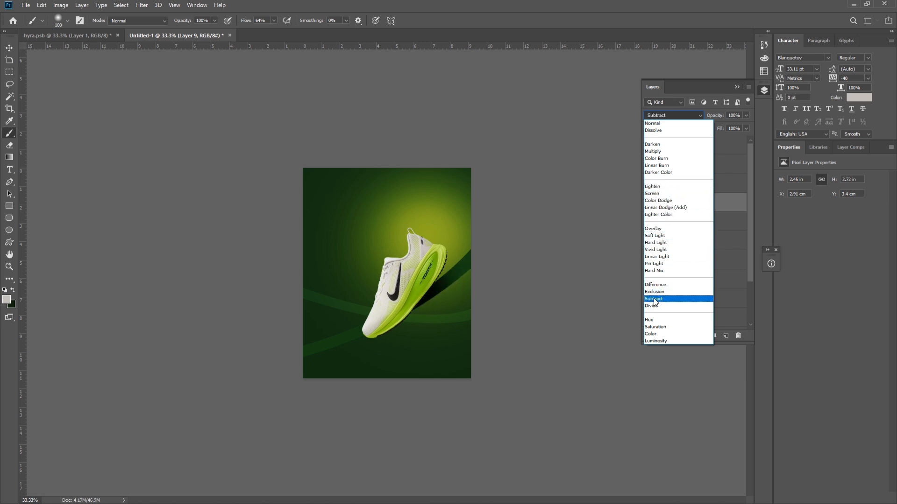
{"action": "left_click", "coordinate": [654, 299]}
Preview other blend modes on Layer 7, keep Pin Light, and adjust its saturation to +39 and lightness to +12.
{"action": "left_click", "coordinate": [669, 229]}
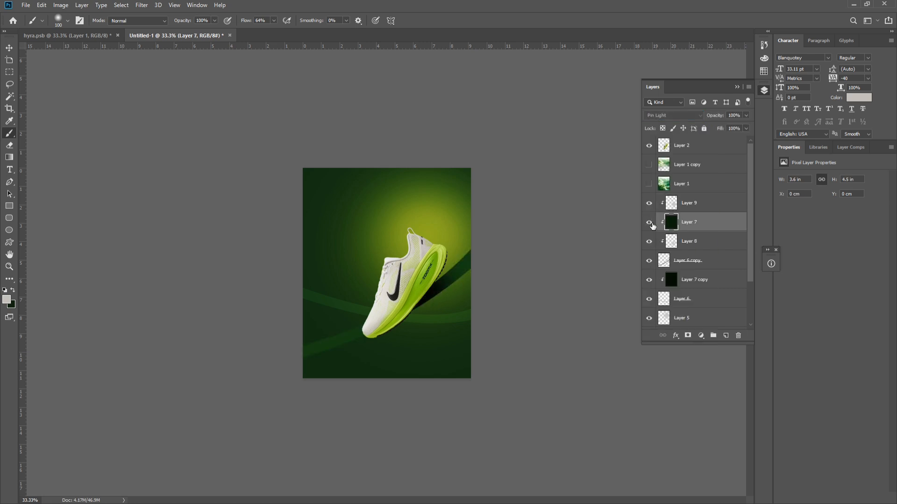
{"action": "left_click", "coordinate": [666, 117]}
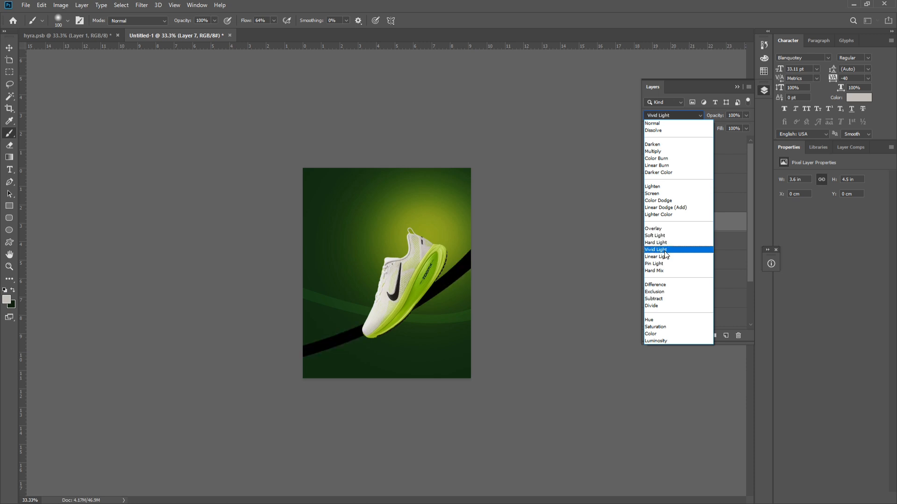
{"action": "left_click", "coordinate": [662, 266]}
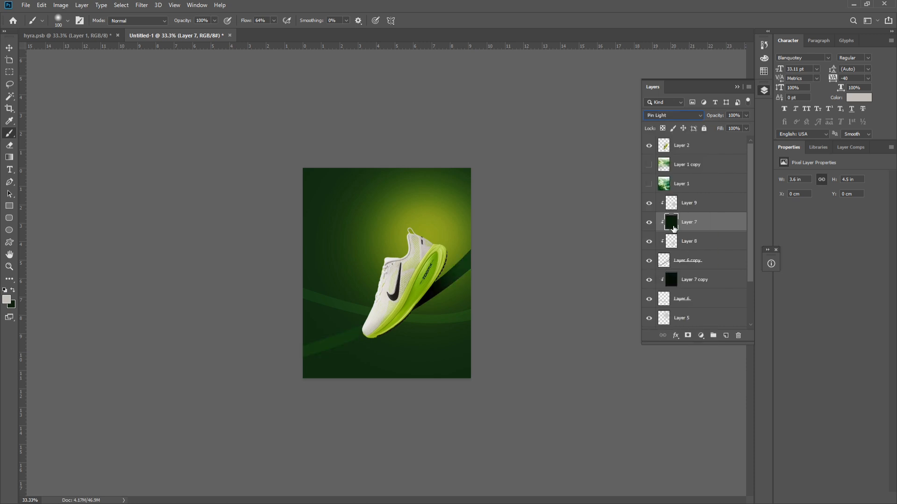
{"action": "key", "text": "ctrl+u"}
{"action": "left_click_drag", "start_coordinate": [669, 282], "coordinate": [671, 306]}
{"action": "mouse_move", "coordinate": [665, 255]}
{"action": "left_mouse_down"}
{"action": "mouse_move", "coordinate": [672, 256]}
{"action": "mouse_move", "coordinate": [666, 260]}
{"action": "left_mouse_up"}
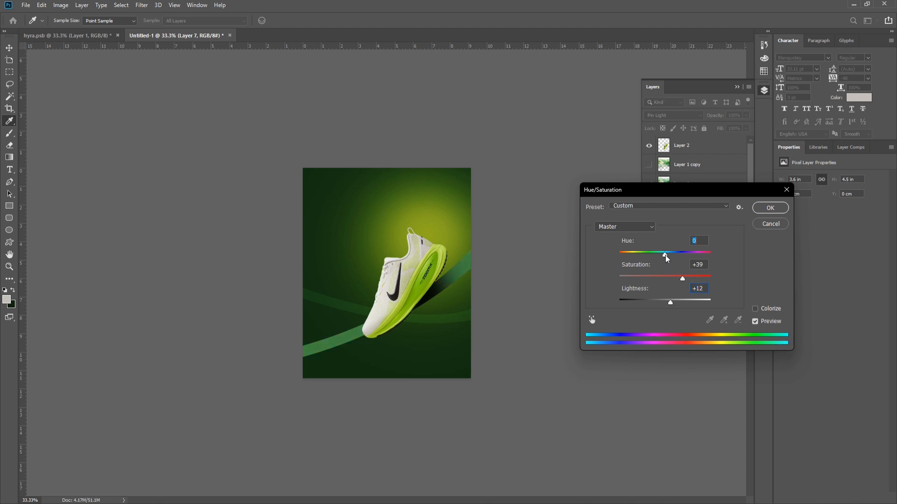
{"action": "key", "text": "Return"}
Apply a second Hue/Saturation adjustment to Layer 7, shifting the band toward yellow-green and raising its saturation.
{"action": "key", "text": "ctrl+plus"}
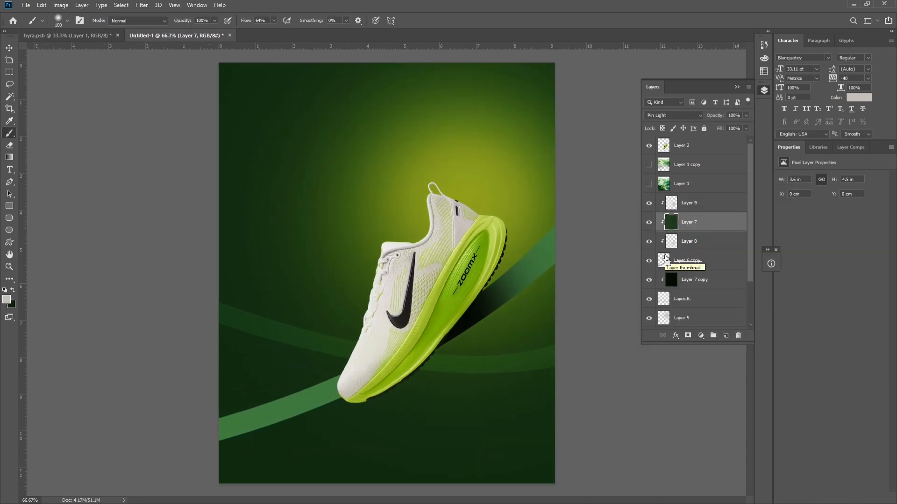
{"action": "key", "text": "ctrl+plus"}
{"action": "key", "text": "ctrl+plus"}
{"action": "key", "text": "ctrl+minus"}
{"action": "key", "text": "ctrl+u"}
{"action": "left_click_drag", "start_coordinate": [665, 255], "coordinate": [676, 284]}
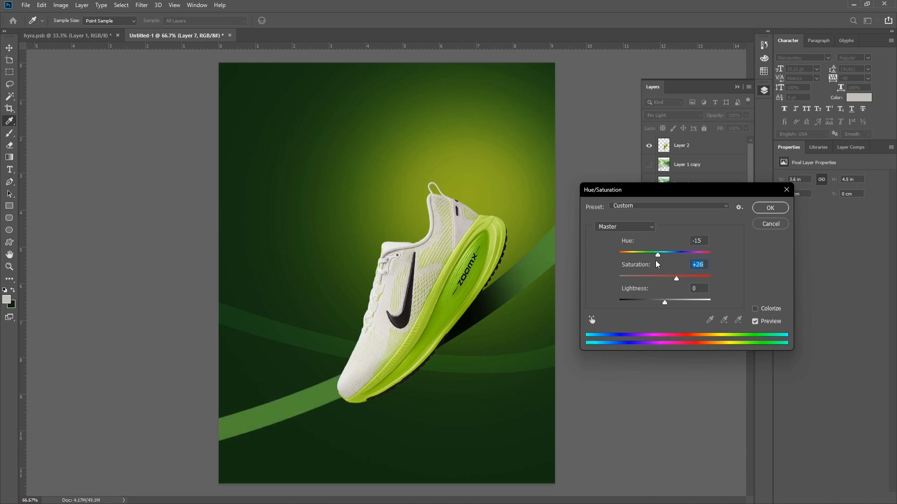
{"action": "left_click_drag", "start_coordinate": [658, 255], "coordinate": [683, 280]}
{"action": "key", "text": "Return"}
{"action": "key", "text": "ctrl+minus"}
{"action": "key", "text": "ctrl+minus"}
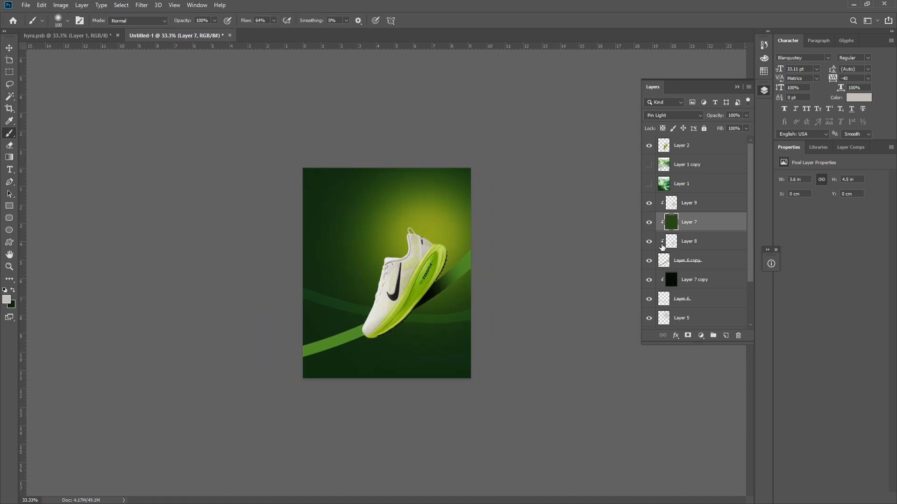
Move the shadow spot on Layer 9 down toward the shoe's toe and enlarge it to about 2.65 × 2.94 in.
{"action": "left_click", "coordinate": [687, 203]}
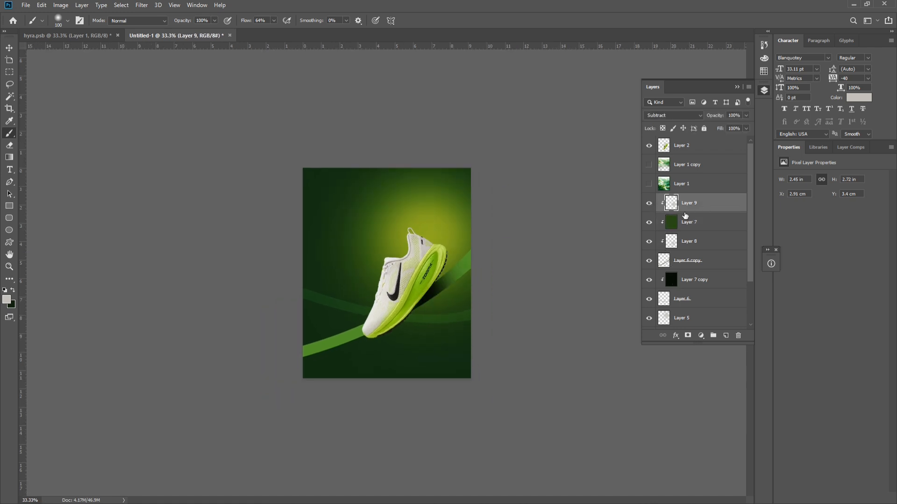
{"action": "key", "text": "ctrl+t"}
{"action": "left_click_drag", "start_coordinate": [416, 325], "coordinate": [404, 336]}
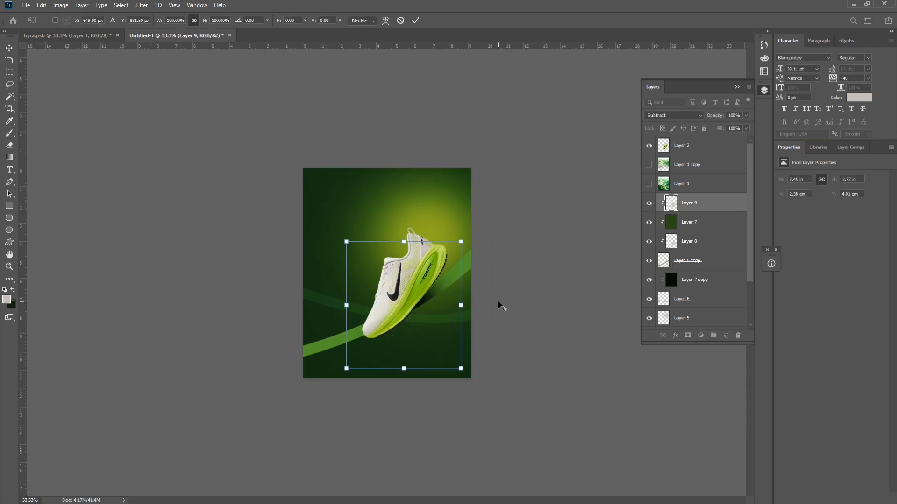
{"action": "left_click_drag", "start_coordinate": [459, 305], "coordinate": [466, 307]}
{"action": "key", "text": "Return"}
{"action": "key", "text": "b"}
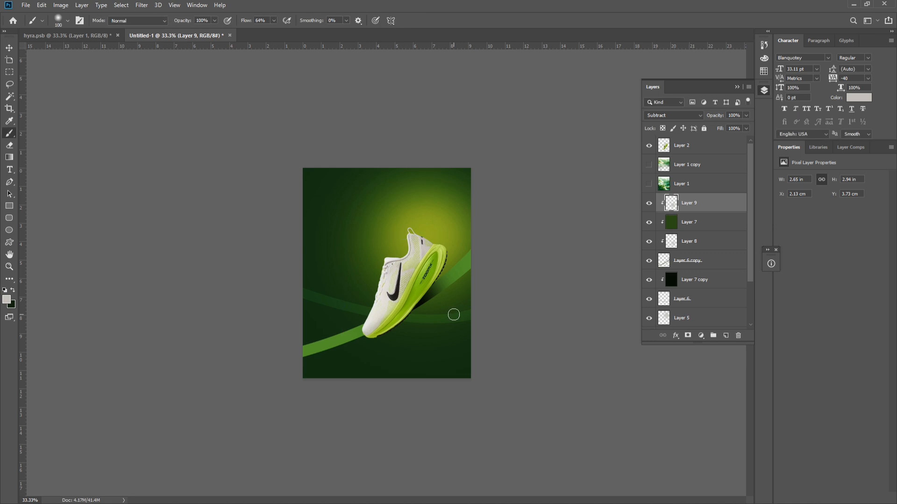
Stretch the shadow spot on Layer 9 to about 3.84 × 3.36 in, extending it past the canvas's side edges.
{"action": "key", "text": "ctrl+t"}
{"action": "left_click_drag", "start_coordinate": [342, 304], "coordinate": [296, 304]}
{"action": "left_click_drag", "start_coordinate": [372, 343], "coordinate": [373, 355]}
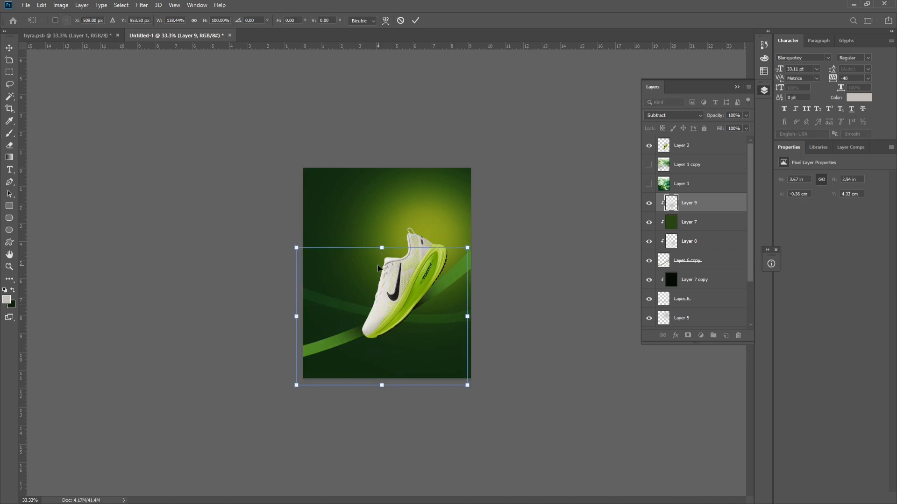
{"action": "left_click_drag", "start_coordinate": [382, 248], "coordinate": [381, 234]}
{"action": "mouse_move", "coordinate": [382, 386]}
{"action": "left_mouse_down"}
{"action": "mouse_move", "coordinate": [383, 401]}
{"action": "mouse_move", "coordinate": [384, 391]}
{"action": "left_mouse_up"}
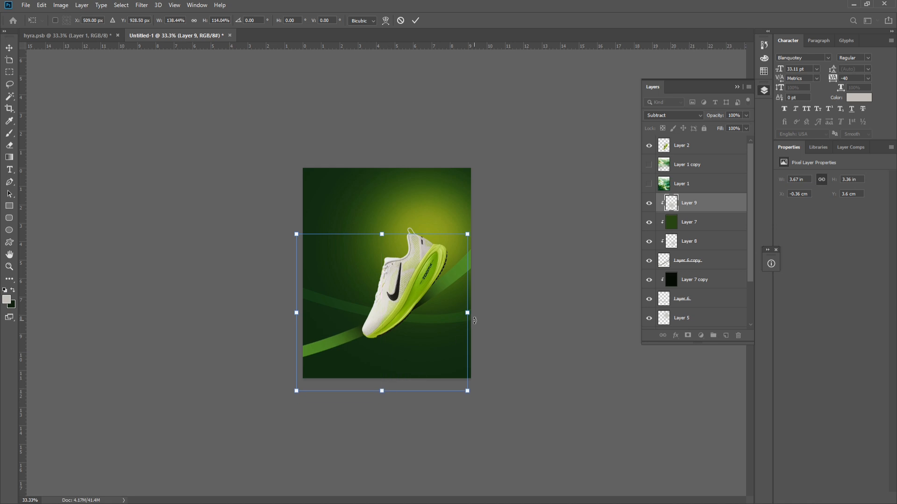
{"action": "left_click_drag", "start_coordinate": [467, 315], "coordinate": [475, 316]}
{"action": "key", "text": "Return"}
{"action": "key", "text": "ctrl+plus"}
{"action": "key", "text": "ctrl+minus"}
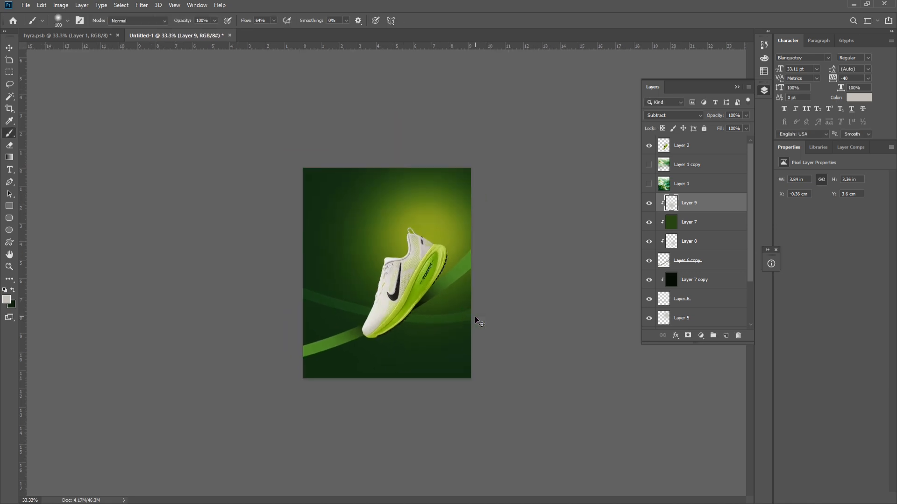
{"action": "key", "text": "ctrl+plus"}
{"action": "key", "text": "ctrl+minus"}
Examine the bands' shading behind the shoe by hiding and showing Layer 7, Layer 6 copy and Layer 6.
{"action": "left_click", "coordinate": [672, 224]}
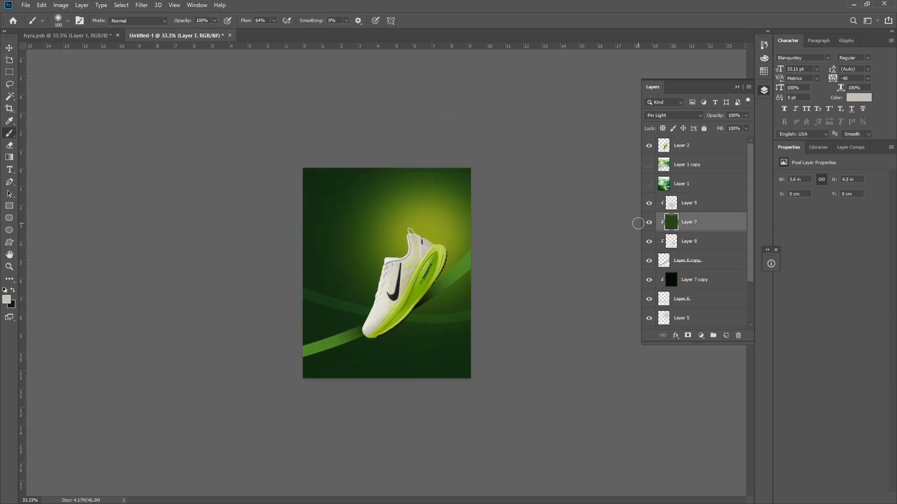
{"action": "left_click", "coordinate": [650, 224]}
{"action": "left_click", "coordinate": [649, 223]}
{"action": "key", "text": "ctrl+plus"}
{"action": "key", "text": "ctrl+plus"}
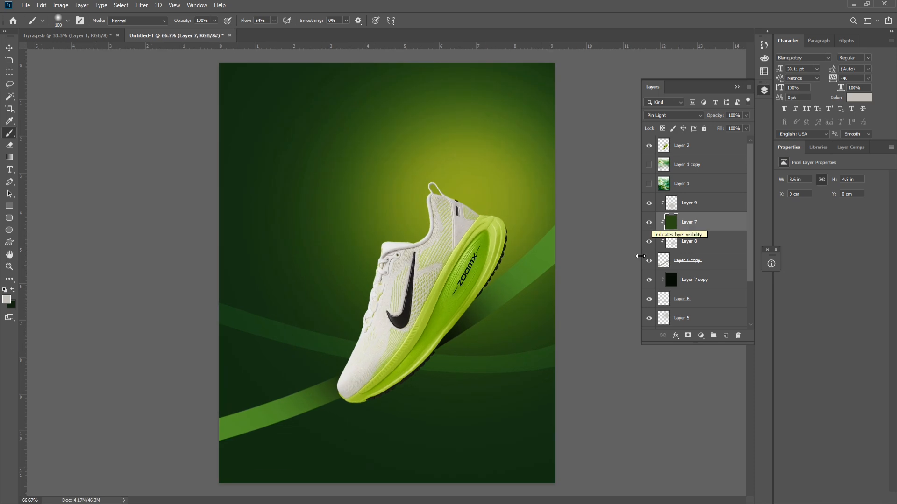
{"action": "left_click", "coordinate": [649, 261]}
{"action": "left_click", "coordinate": [649, 261]}
{"action": "left_click", "coordinate": [649, 299]}
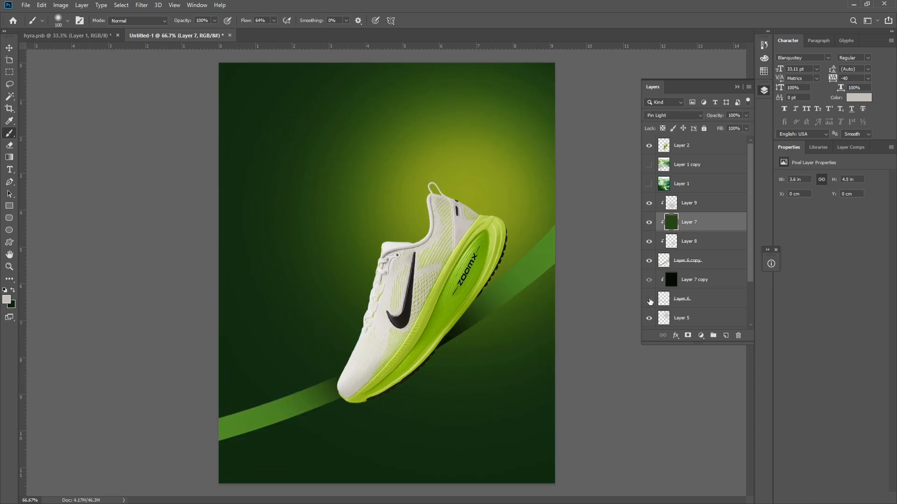
{"action": "left_click", "coordinate": [649, 299]}
{"action": "left_click", "coordinate": [674, 211]}
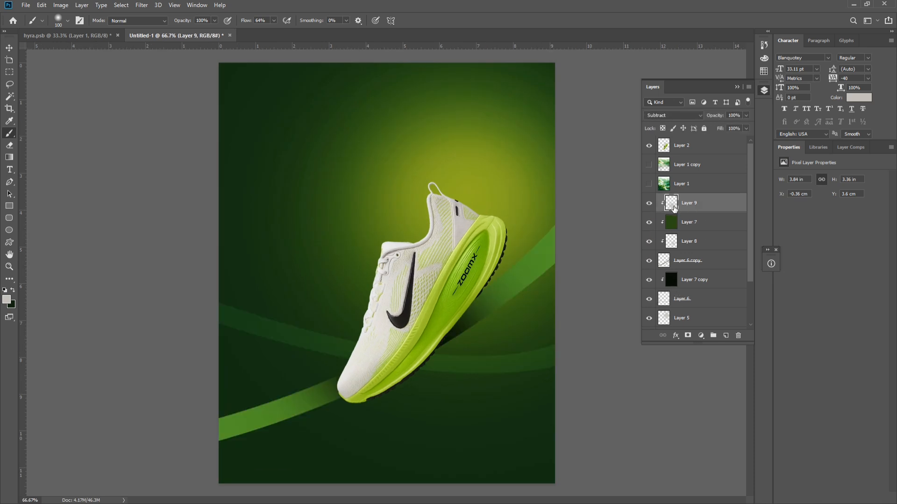
Duplicate Layer 9 directly beneath Layer 7 copy and shrink the duplicated shadow spot to about 2.7 × 2.35 in behind the shoe.
{"action": "left_click_drag", "start_coordinate": [676, 209], "coordinate": [687, 308]}
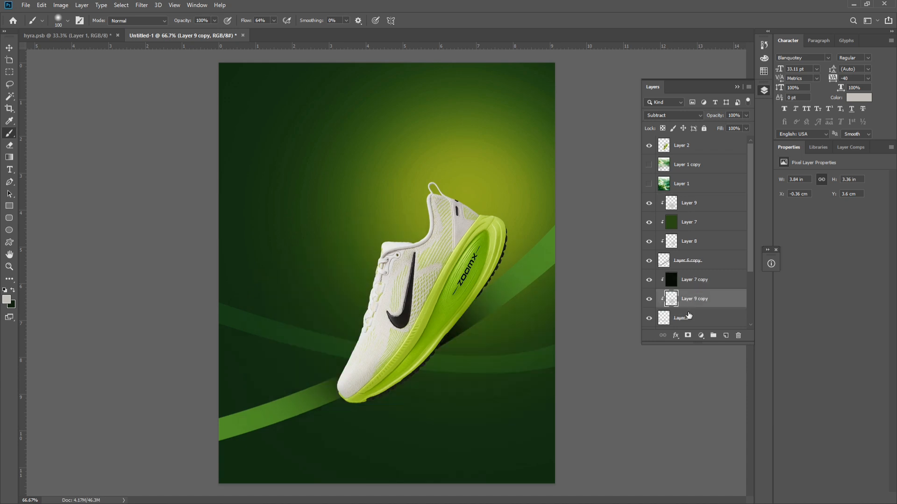
{"action": "key", "text": "ctrl+t"}
{"action": "key", "text": "ctrl+minus"}
{"action": "left_click_drag", "start_coordinate": [436, 311], "coordinate": [417, 339]}
{"action": "left_click_drag", "start_coordinate": [500, 243], "coordinate": [484, 280]}
{"action": "key", "text": "ctrl+plus"}
{"action": "left_click_drag", "start_coordinate": [426, 316], "coordinate": [414, 335]}
{"action": "key", "text": "Return"}
{"action": "key", "text": "ctrl+minus"}
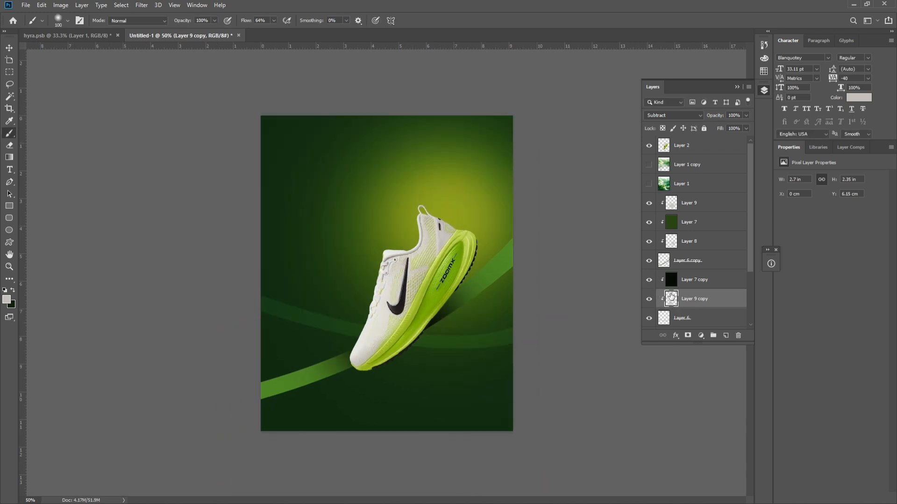
Move Layer 9 copy above Layer 7 copy and set its blend mode to Darken.
{"action": "left_click", "coordinate": [687, 279]}
{"action": "left_click", "coordinate": [673, 115]}
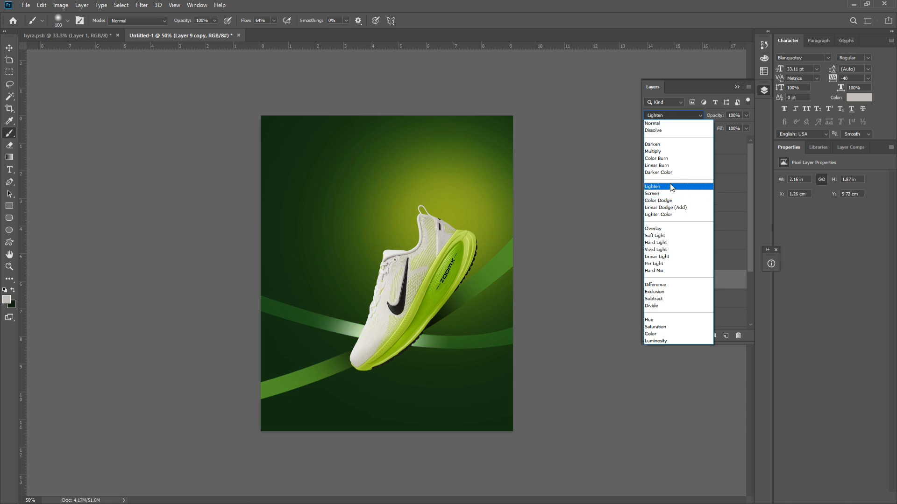
{"action": "left_click", "coordinate": [669, 153]}
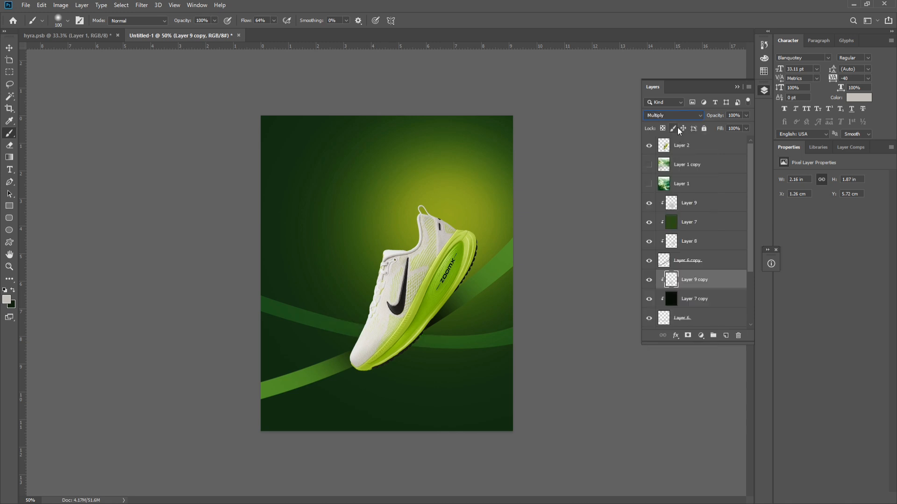
{"action": "left_click", "coordinate": [673, 115]}
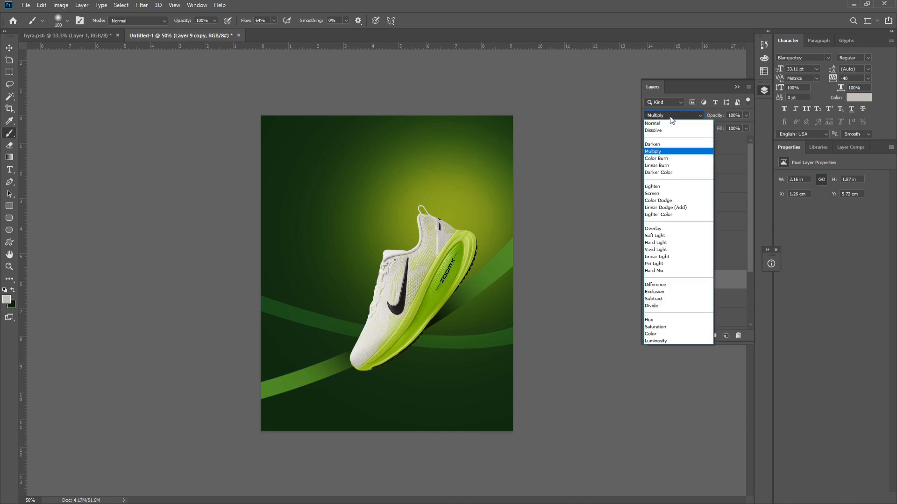
{"action": "left_click", "coordinate": [659, 145]}
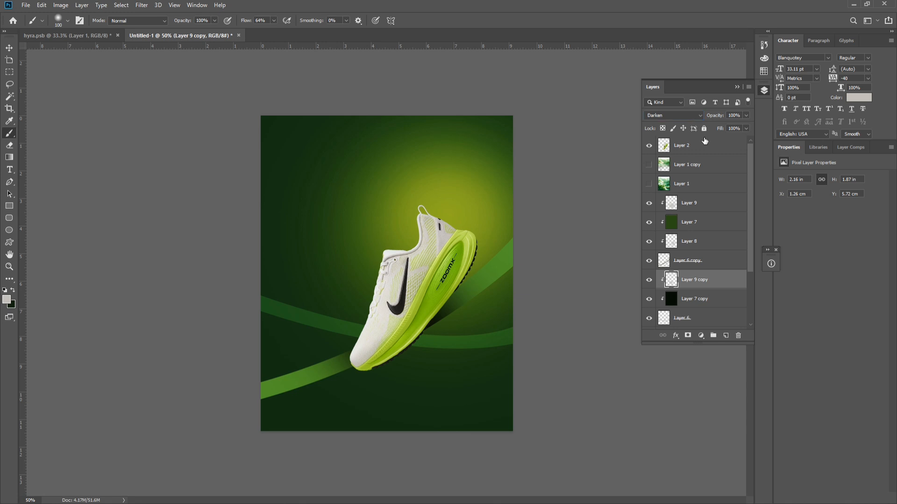
Examine how Layer 7 copy colours the lower band by hiding and showing it and previewing other blend modes.
{"action": "left_click", "coordinate": [648, 299]}
{"action": "left_click", "coordinate": [649, 299]}
{"action": "left_click", "coordinate": [707, 302]}
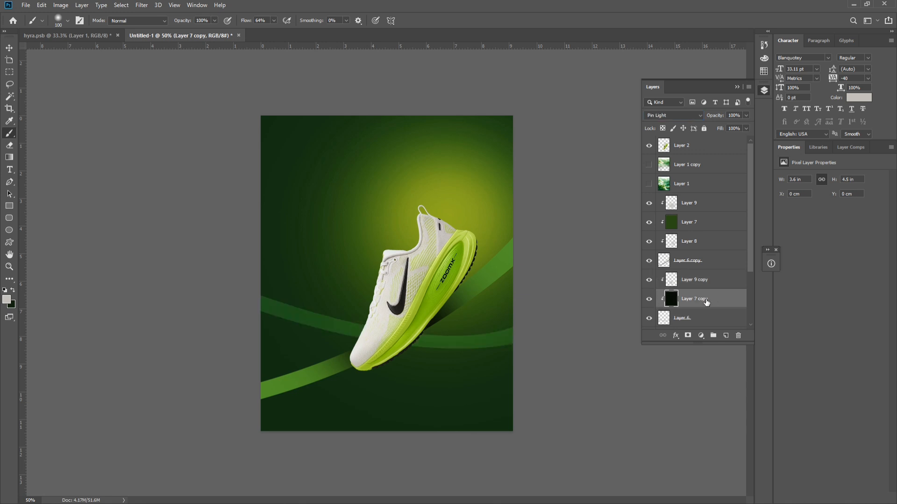
{"action": "left_click", "coordinate": [685, 116]}
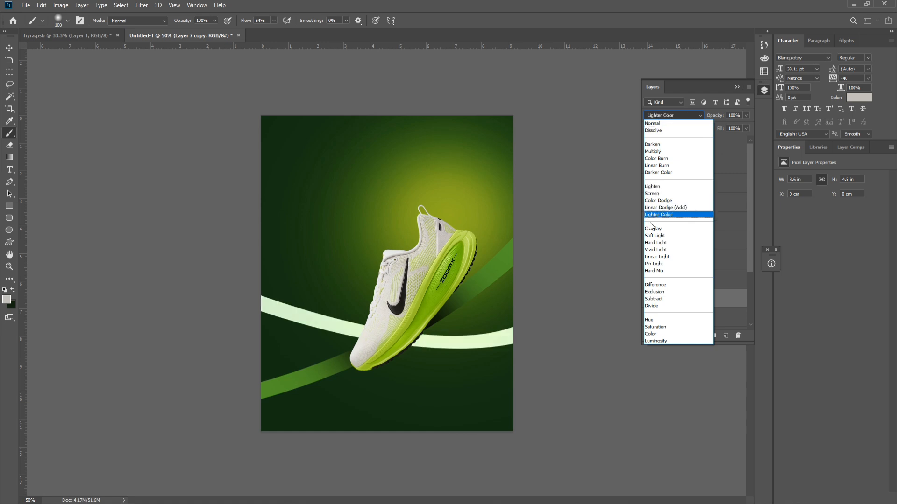
{"action": "left_click", "coordinate": [621, 186]}
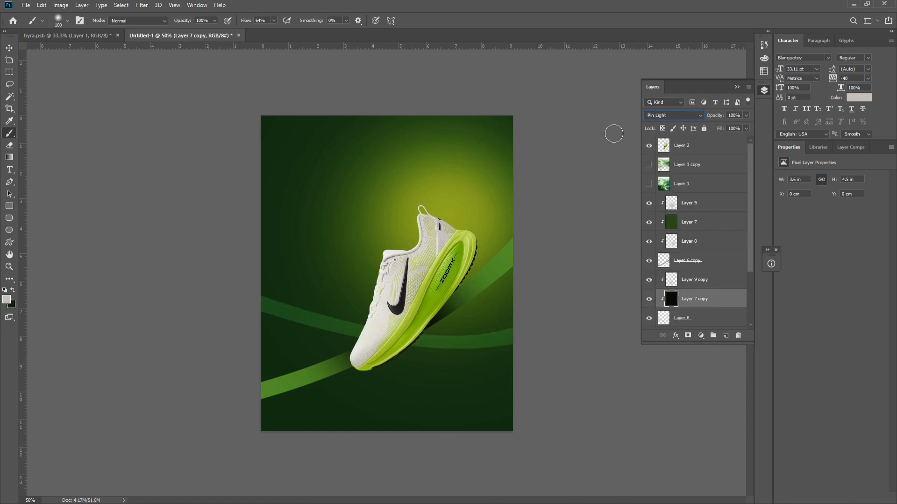
Apply a Hue/Saturation adjustment to Layer 7 copy, shifting the Layer 6 band toward yellow-green.
{"action": "key", "text": "ctrl+u"}
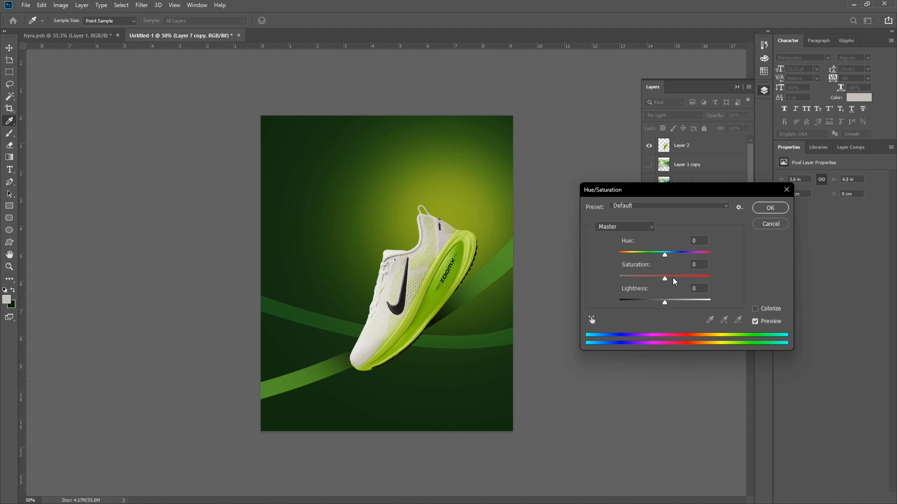
{"action": "left_click_drag", "start_coordinate": [673, 279], "coordinate": [650, 261]}
{"action": "key", "text": "Return"}
{"action": "key", "text": "ctrl+minus"}
{"action": "key", "text": "ctrl+minus"}
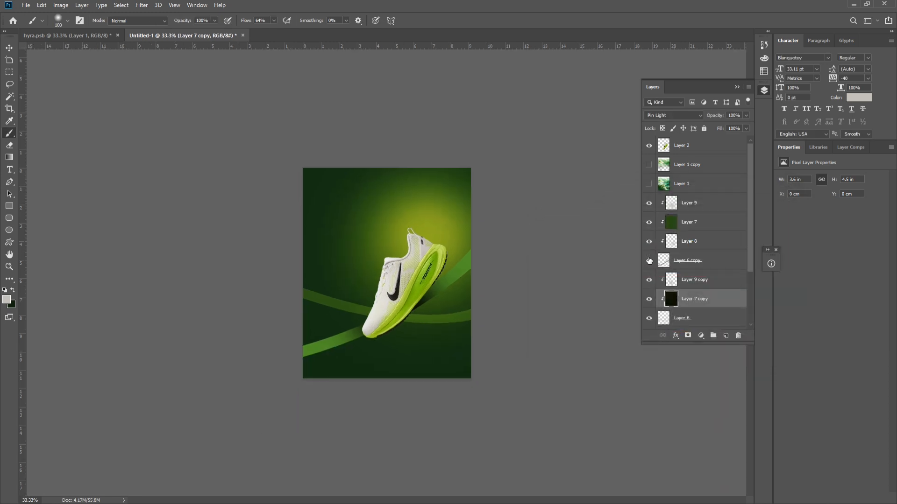
Flatten the band on Layer 6 to about 3.97 × 0.78 in so it sweeps lower behind the shoe.
{"action": "key", "text": "ctrl+plus"}
{"action": "double_click", "coordinate": [688, 314]}
{"action": "left_click", "coordinate": [858, 277]}
{"action": "key", "text": "ctrl+minus"}
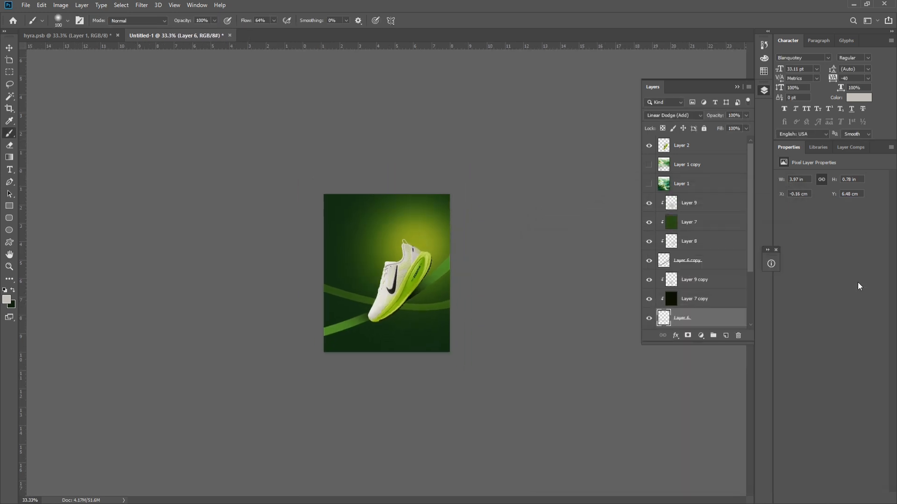
{"action": "key", "text": "ctrl+t"}
{"action": "left_click_drag", "start_coordinate": [469, 297], "coordinate": [482, 297]}
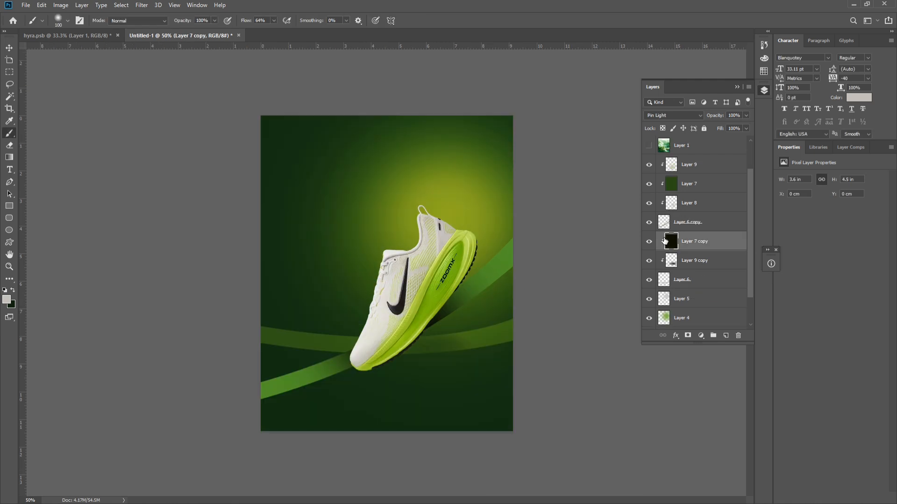
Examine the glow behind the shoe by hiding and showing Layer 5.
{"action": "key", "text": "ctrl+]"}
{"action": "key", "text": "alt+]"}
{"action": "scroll", "coordinate": [684, 285], "scroll_direction": "down", "scroll_amount": 3}
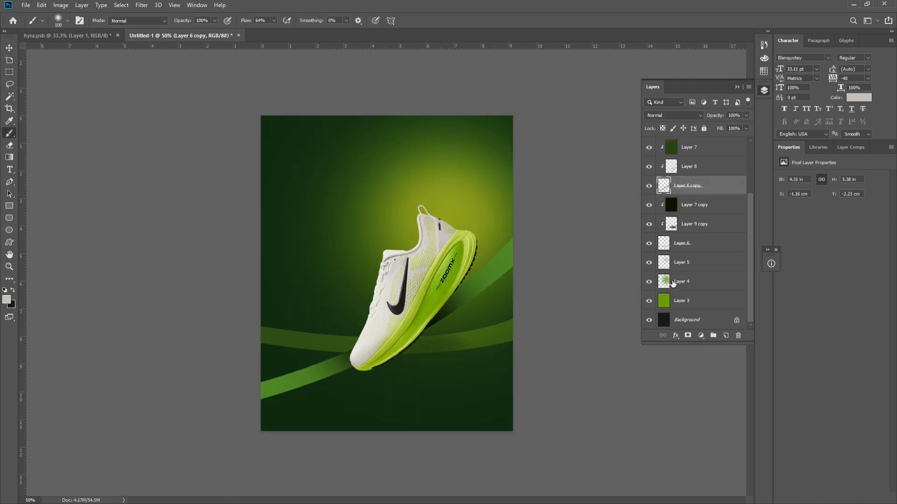
{"action": "left_click", "coordinate": [678, 282]}
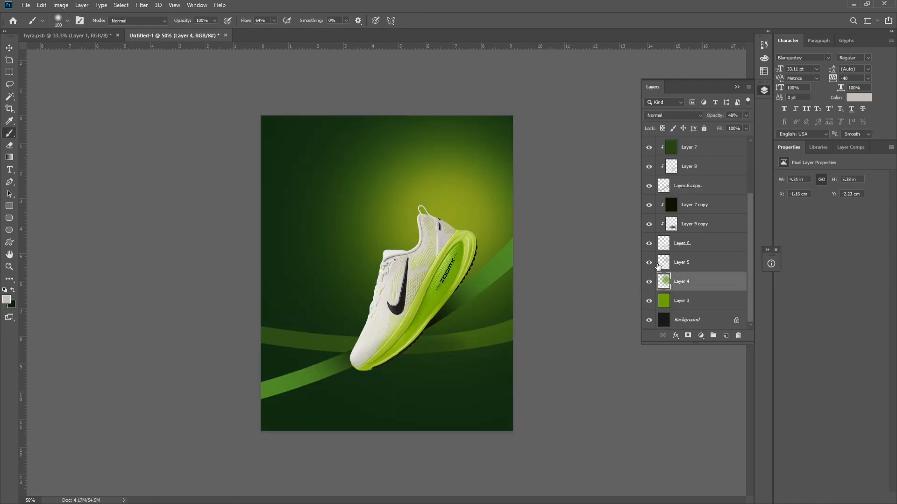
{"action": "left_click", "coordinate": [649, 262]}
{"action": "left_click", "coordinate": [649, 262]}
Scale the glow on Layer 5 down to about 3.35 × 3.61 in and position it behind the shoe's heel.
{"action": "left_click", "coordinate": [682, 263]}
{"action": "key", "text": "ctrl+t"}
{"action": "left_click_drag", "start_coordinate": [491, 219], "coordinate": [500, 243]}
{"action": "left_click_drag", "start_coordinate": [564, 245], "coordinate": [542, 238]}
{"action": "key", "text": "Return"}
{"action": "key", "text": "b"}
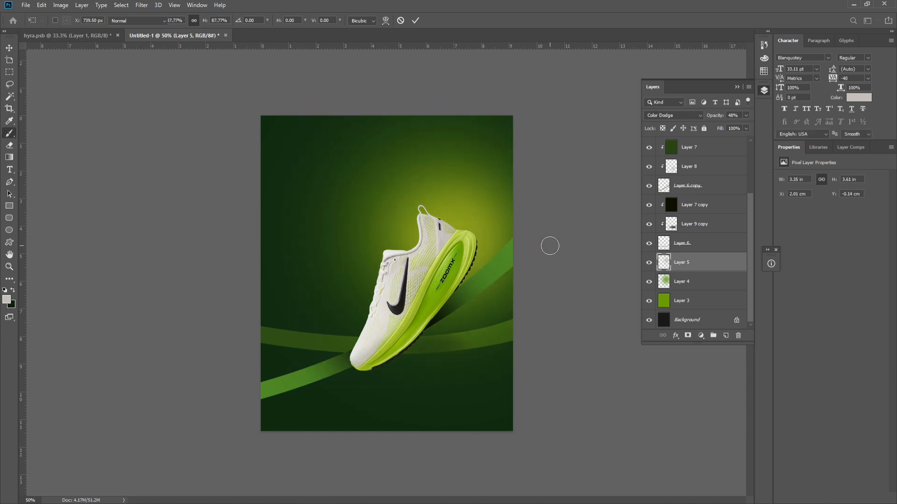
Duplicate the Layer 5 glow and move the copy directly beneath Layer 2.
{"action": "key", "text": "ctrl+j"}
{"action": "key", "text": "ctrl+shift+bracketright"}
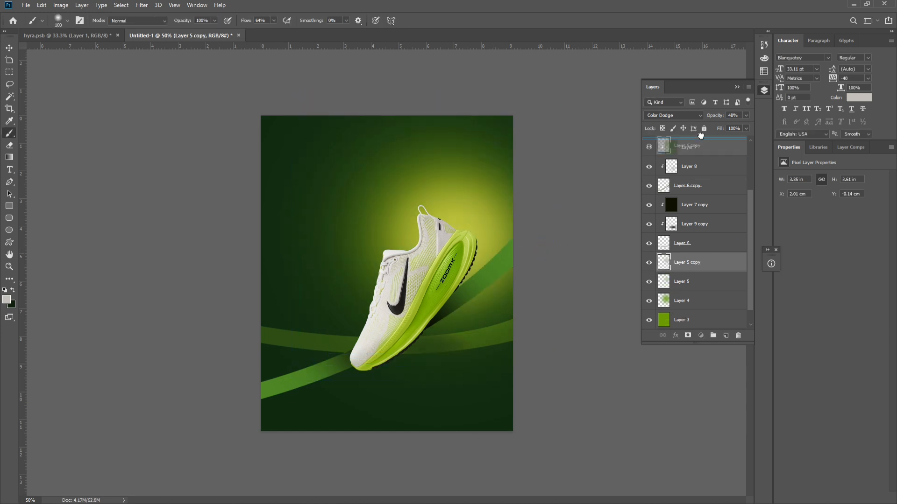
{"action": "left_click_drag", "start_coordinate": [703, 119], "coordinate": [694, 160]}
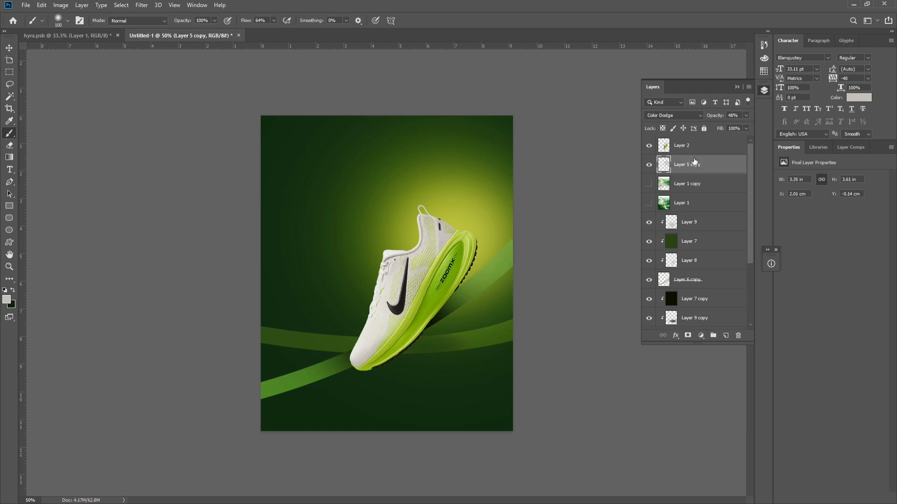
Set Layer 5 copy to Overlay at 25% opacity and place it above the shoe layer, Layer 2.
{"action": "left_click", "coordinate": [673, 116]}
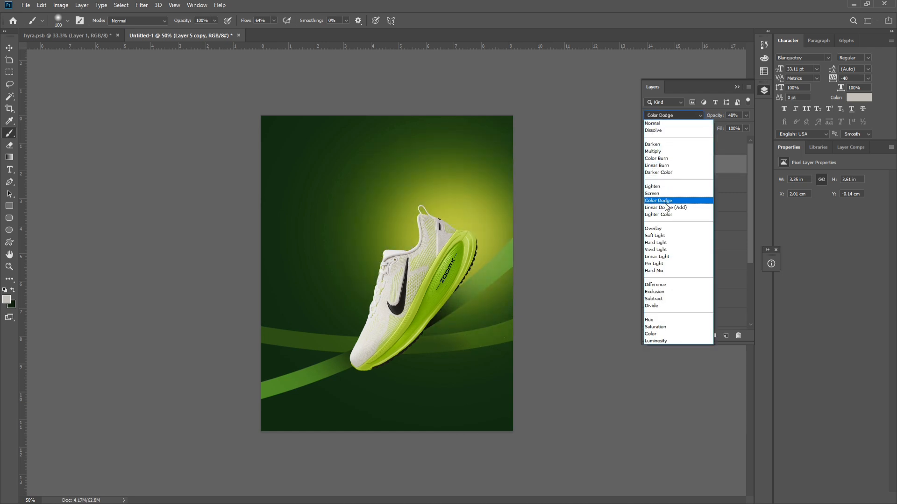
{"action": "left_click", "coordinate": [675, 229]}
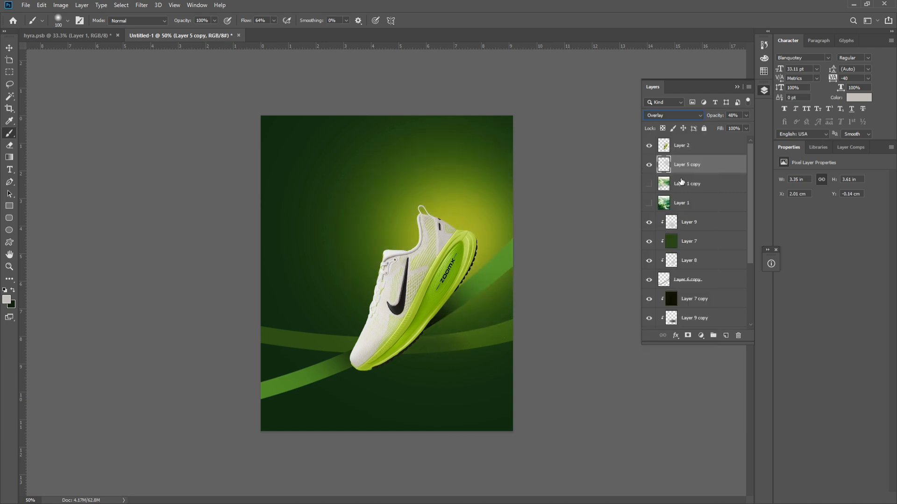
{"action": "left_click_drag", "start_coordinate": [677, 164], "coordinate": [708, 122]}
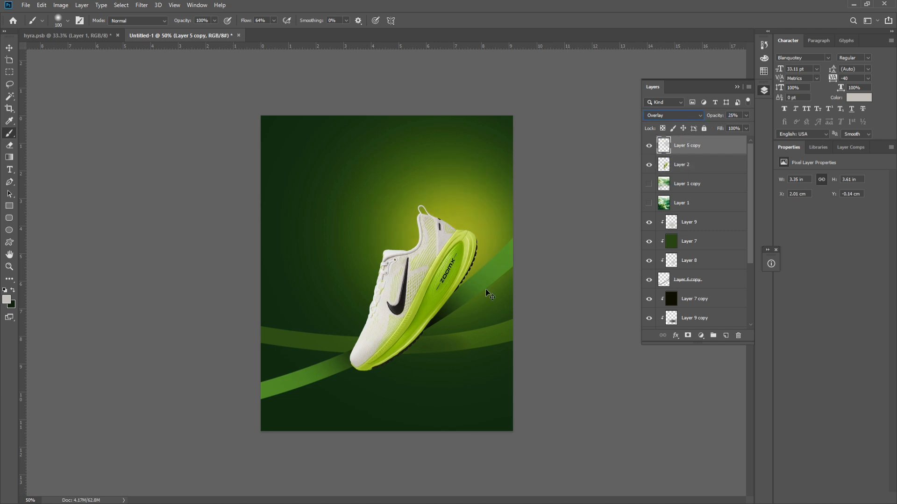
Shrink Layer 5 copy to about 2.84 × 3.05 in, shifted toward the canvas's upper-right area, and lower its opacity to 11%.
{"action": "key", "text": "ctrl+t"}
{"action": "left_click_drag", "start_coordinate": [437, 366], "coordinate": [439, 347]}
{"action": "left_click_drag", "start_coordinate": [438, 311], "coordinate": [456, 299]}
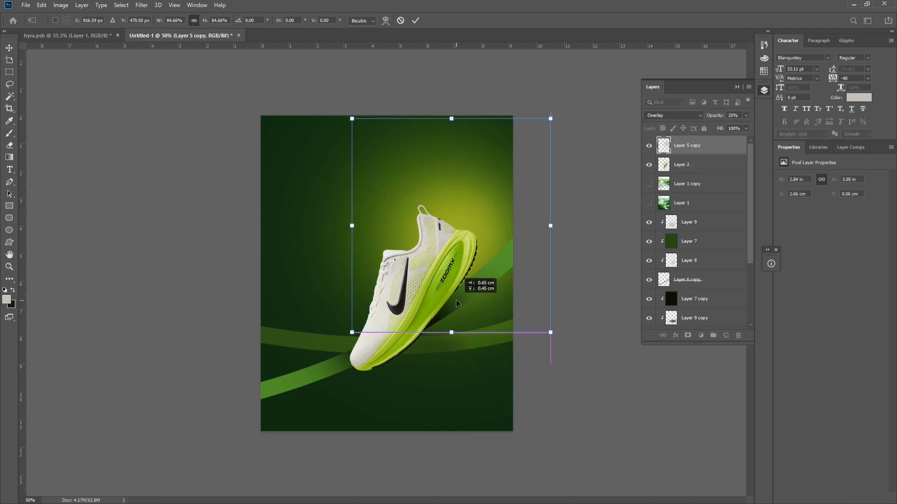
{"action": "key", "text": "Return"}
{"action": "left_click_drag", "start_coordinate": [711, 118], "coordinate": [698, 119]}
{"action": "key", "text": "ctrl+minus"}
{"action": "key", "text": "ctrl+minus"}
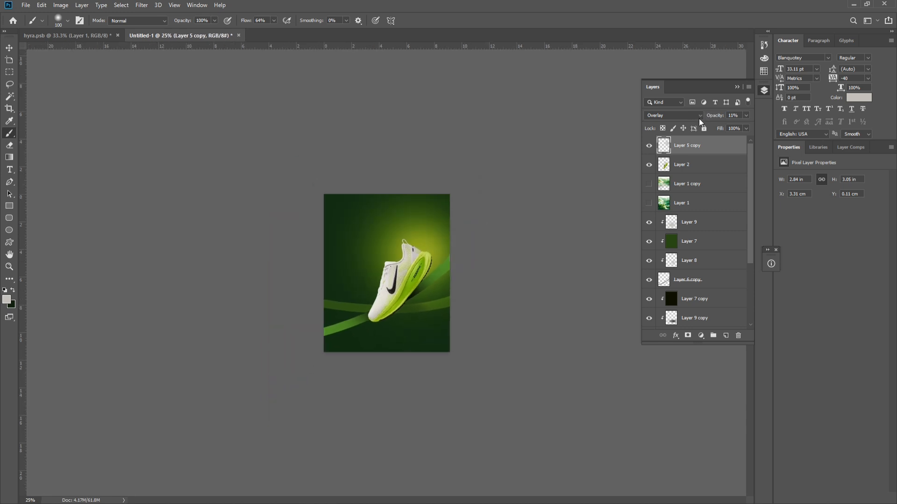
Enlarge the glow on Layer 5 copy slightly, extending its upper-right corner outward.
{"action": "key", "text": "ctrl+t"}
{"action": "left_click_drag", "start_coordinate": [471, 192], "coordinate": [478, 186]}
{"action": "key", "text": "Return"}
{"action": "key", "text": "b"}
Lower the opacity of the green glow on Layer 4 slightly.
{"action": "scroll", "coordinate": [670, 240], "scroll_direction": "down", "scroll_amount": 3}
{"action": "left_click", "coordinate": [676, 282]}
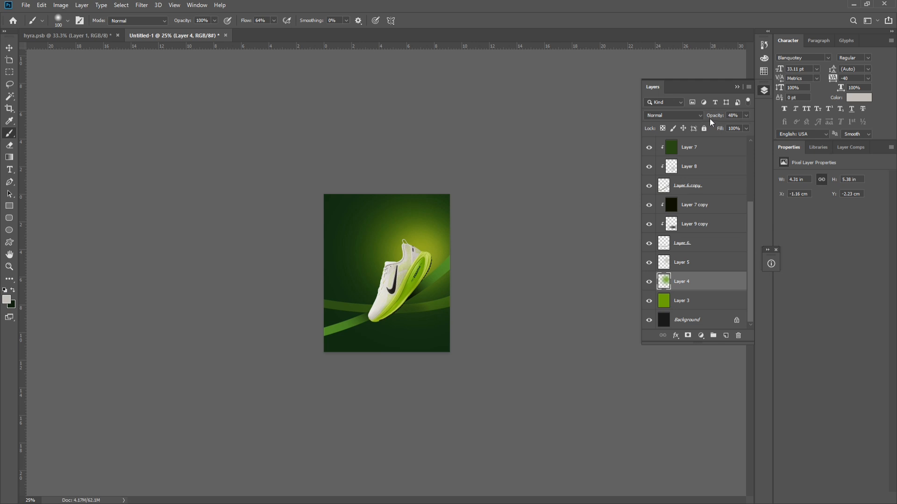
{"action": "left_click_drag", "start_coordinate": [710, 118], "coordinate": [706, 120]}
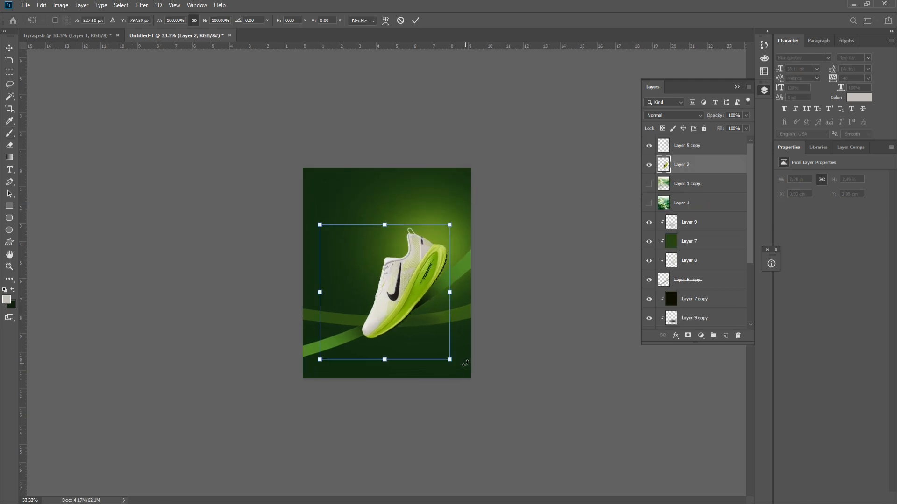
Rotate and enlarge the shoe on Layer 2 to about 2.86 × 3 in, extending its toe slightly lower.
{"action": "left_click_drag", "start_coordinate": [385, 360], "coordinate": [387, 360]}
{"action": "left_click_drag", "start_coordinate": [472, 379], "coordinate": [465, 367]}
{"action": "left_click_drag", "start_coordinate": [321, 363], "coordinate": [321, 365]}
{"action": "key", "text": "Return"}
{"action": "key", "text": "b"}
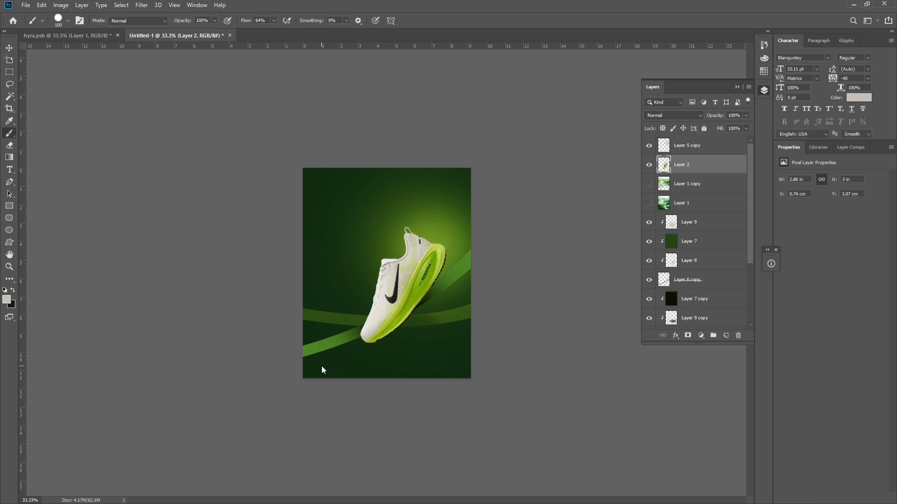
{"action": "key", "text": "ctrl+minus"}
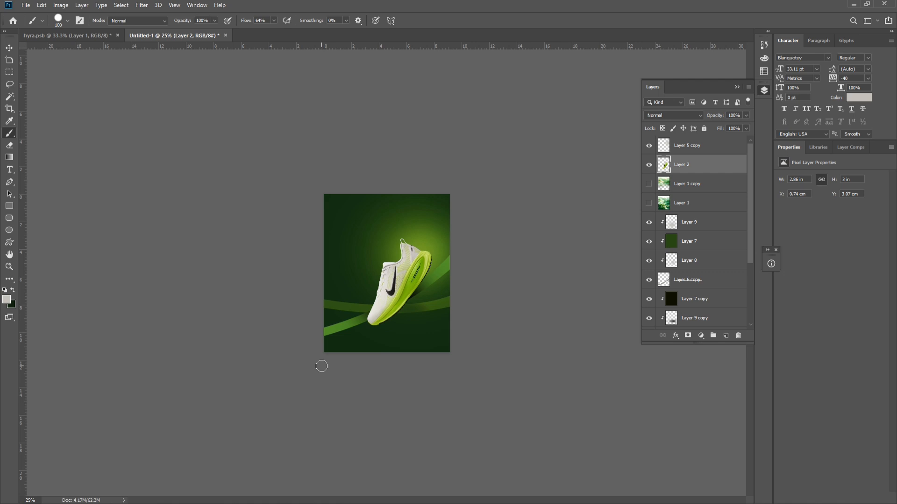
{"action": "key", "text": "ctrl+plus"}
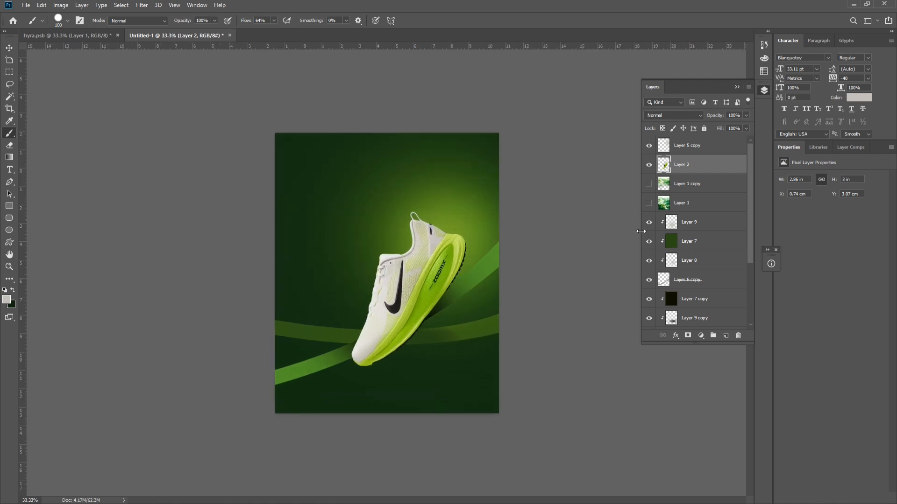
Paste the green wave image above Layer 3, then enlarge and tilt it to about 8.93 × 7.62 in, covering the whole canvas.
{"action": "key", "text": "ctrl+v"}
{"action": "key", "text": "ctrl+t"}
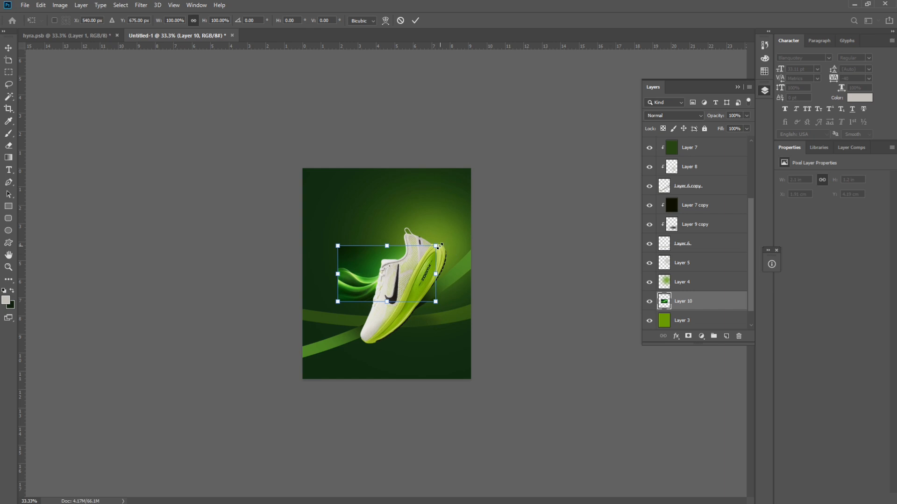
{"action": "left_click_drag", "start_coordinate": [439, 246], "coordinate": [542, 123]}
{"action": "left_click_drag", "start_coordinate": [362, 176], "coordinate": [362, 149]}
{"action": "left_click_drag", "start_coordinate": [390, 248], "coordinate": [408, 269]}
{"action": "left_click_drag", "start_coordinate": [378, 171], "coordinate": [372, 135]}
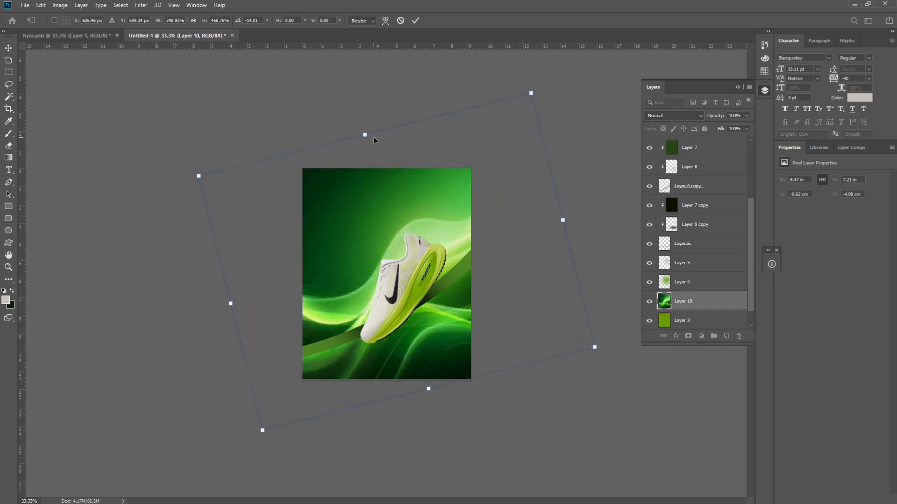
{"action": "left_click_drag", "start_coordinate": [389, 246], "coordinate": [407, 268]}
{"action": "left_click_drag", "start_coordinate": [581, 246], "coordinate": [594, 242]}
{"action": "key", "text": "Return"}
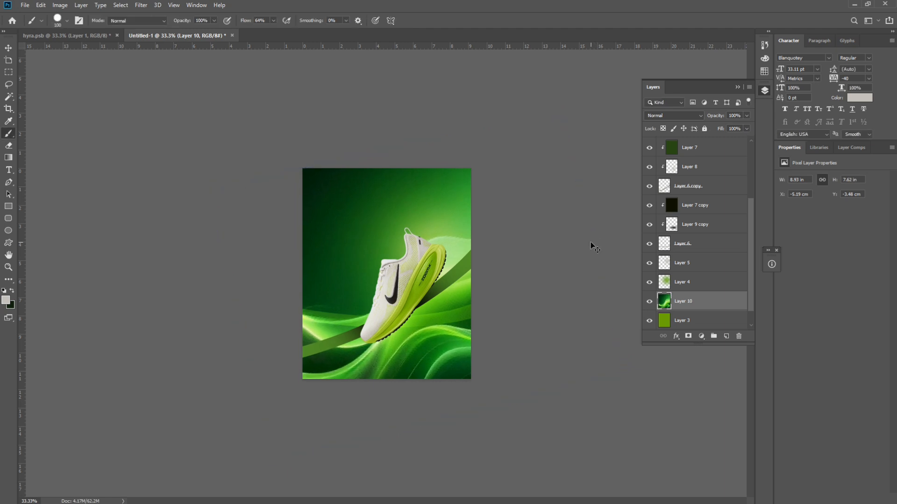
{"action": "key", "text": "b"}
Try the Overlay blend mode on the wave image in Layer 10 and return it to Normal.
{"action": "left_click", "coordinate": [673, 115]}
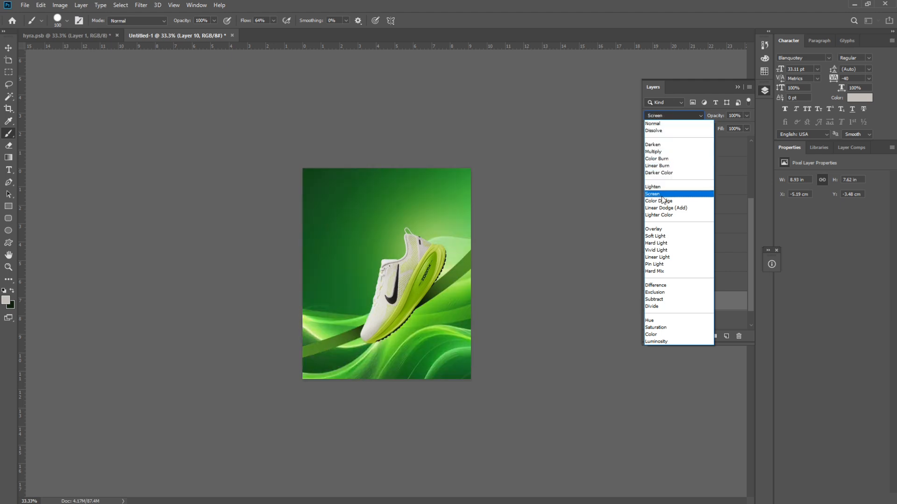
{"action": "left_click", "coordinate": [658, 229]}
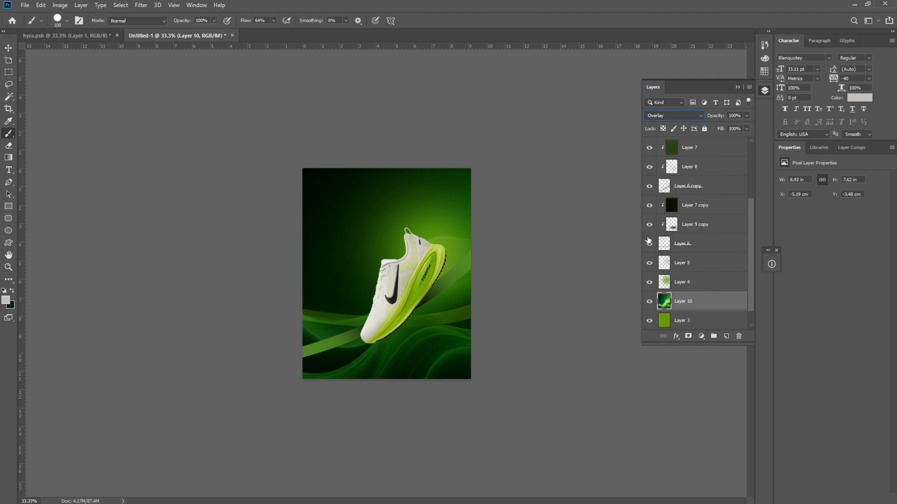
{"action": "left_click", "coordinate": [673, 115]}
{"action": "left_click", "coordinate": [649, 123]}
Apply a 3.7 px Gaussian Blur to the green wave image in Layer 10.
{"action": "left_click", "coordinate": [141, 4]}
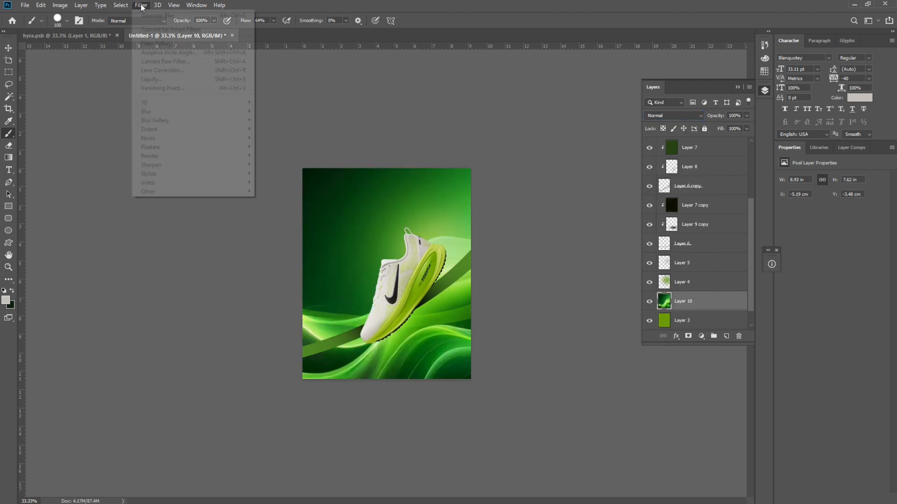
{"action": "mouse_move", "coordinate": [156, 118]}
{"action": "left_click", "coordinate": [272, 150]}
{"action": "left_click", "coordinate": [626, 242]}
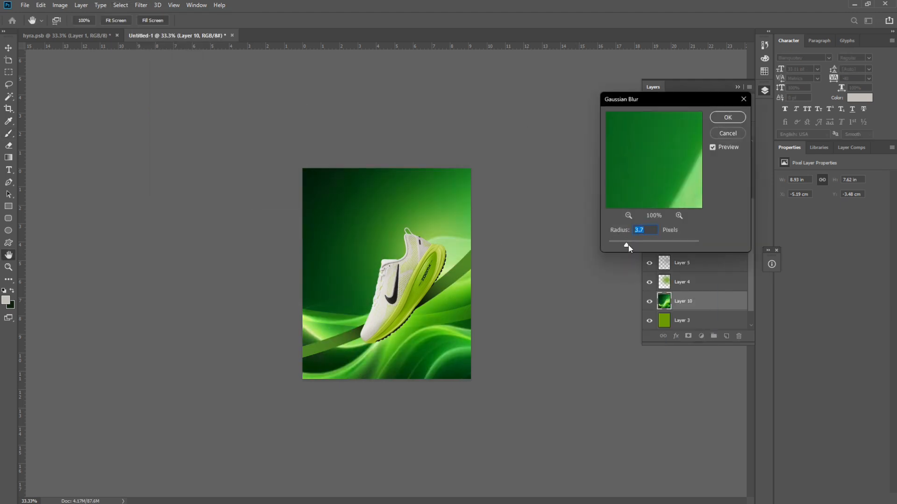
{"action": "key", "text": "Return"}
Stretch the wave image in Layer 10 to about 13.91 × 9.52 in and shift it so its waves sweep across the canvas.
{"action": "key", "text": "ctrl+t"}
{"action": "key", "text": "ctrl+minus"}
{"action": "left_click_drag", "start_coordinate": [511, 273], "coordinate": [499, 248]}
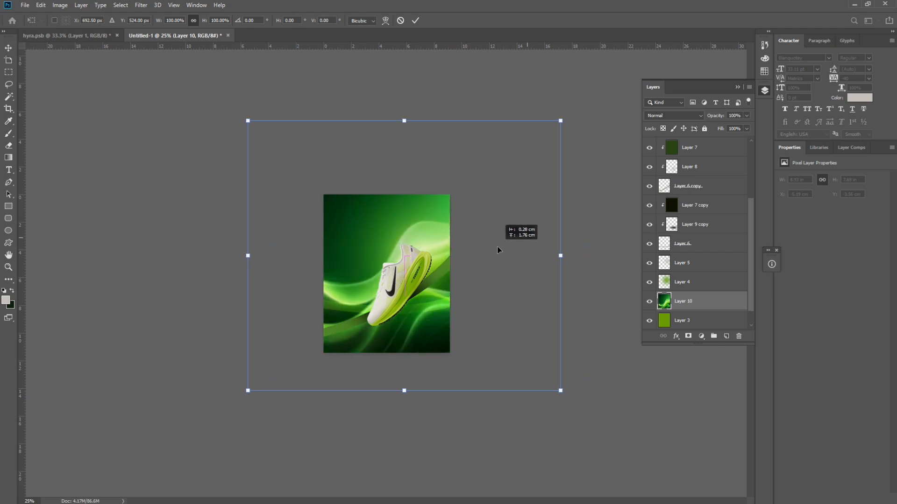
{"action": "left_click_drag", "start_coordinate": [562, 256], "coordinate": [639, 256]}
{"action": "left_click_drag", "start_coordinate": [540, 304], "coordinate": [515, 358]}
{"action": "left_click_drag", "start_coordinate": [617, 180], "coordinate": [663, 149]}
{"action": "mouse_move", "coordinate": [483, 297]}
{"action": "left_mouse_down"}
{"action": "mouse_move", "coordinate": [506, 285]}
{"action": "mouse_move", "coordinate": [418, 226]}
{"action": "mouse_move", "coordinate": [448, 257]}
{"action": "mouse_move", "coordinate": [436, 257]}
{"action": "left_mouse_up"}
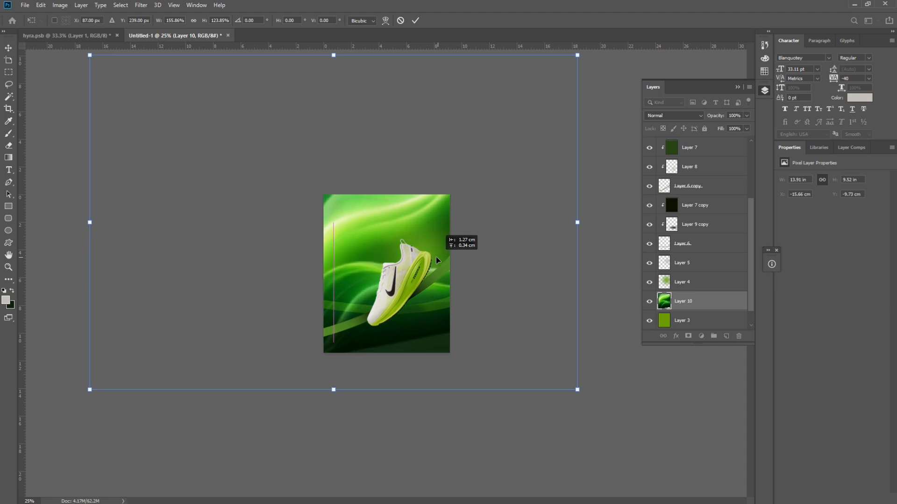
{"action": "key", "text": "Return"}
{"action": "key", "text": "b"}
Distort the wave image in Layer 10 by pulling its lower right corner downward, reaching about 14.32 × 9.74 in.
{"action": "key", "text": "ctrl+minus"}
{"action": "key", "text": "ctrl+t"}
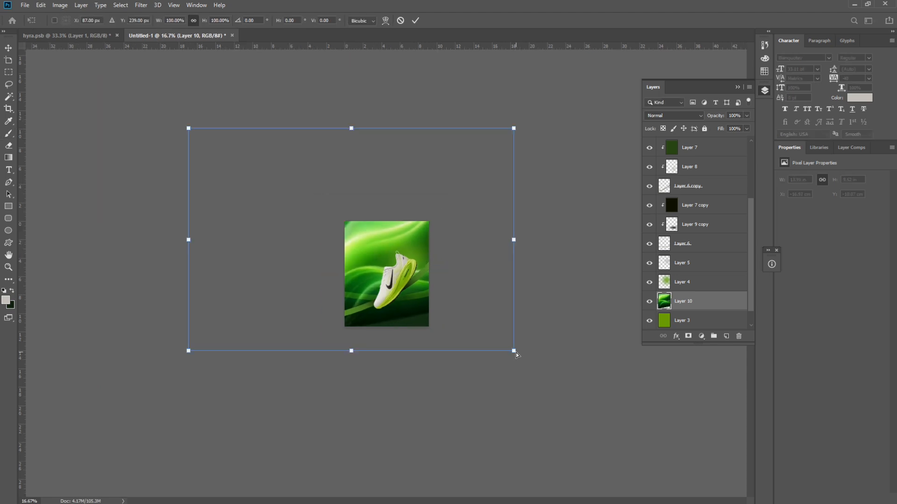
{"action": "left_click_drag", "start_coordinate": [514, 351], "coordinate": [517, 389]}
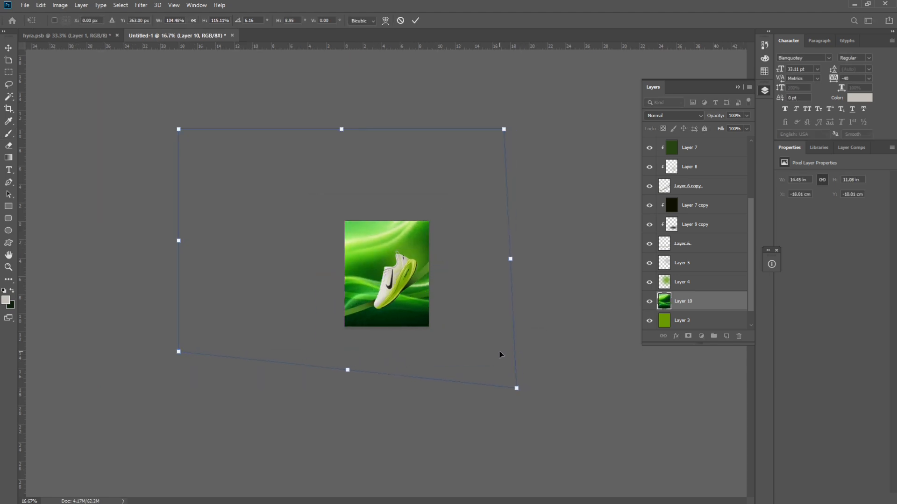
{"action": "key", "text": "Return"}
{"action": "key", "text": "ctrl+plus"}
Darken Layer 10's midtones to 0.77 with Levels and try a Hue/Saturation adjustment on it.
{"action": "key", "text": "ctrl+l"}
{"action": "left_click_drag", "start_coordinate": [537, 276], "coordinate": [548, 279]}
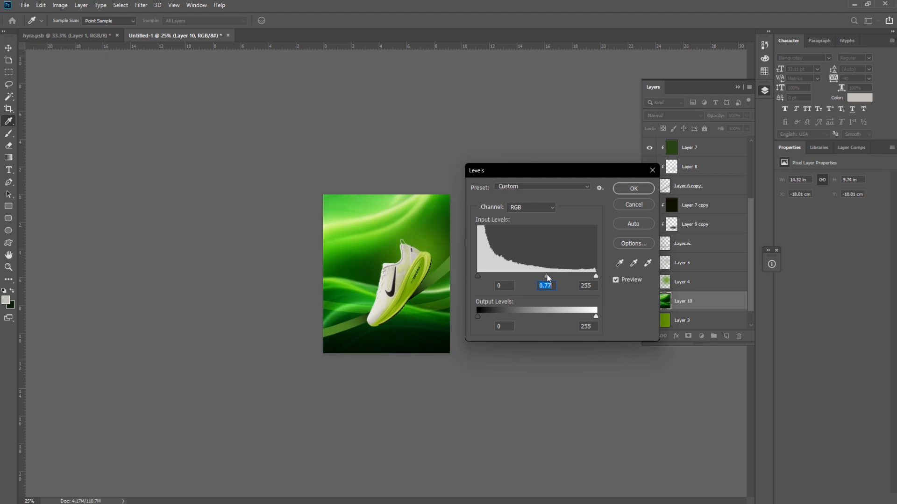
{"action": "key", "text": "ctrl+plus"}
{"action": "key", "text": "ctrl+plus"}
{"action": "key", "text": "Return"}
{"action": "key", "text": "ctrl+u"}
{"action": "left_click_drag", "start_coordinate": [665, 300], "coordinate": [637, 305]}
{"action": "left_click", "coordinate": [771, 224]}
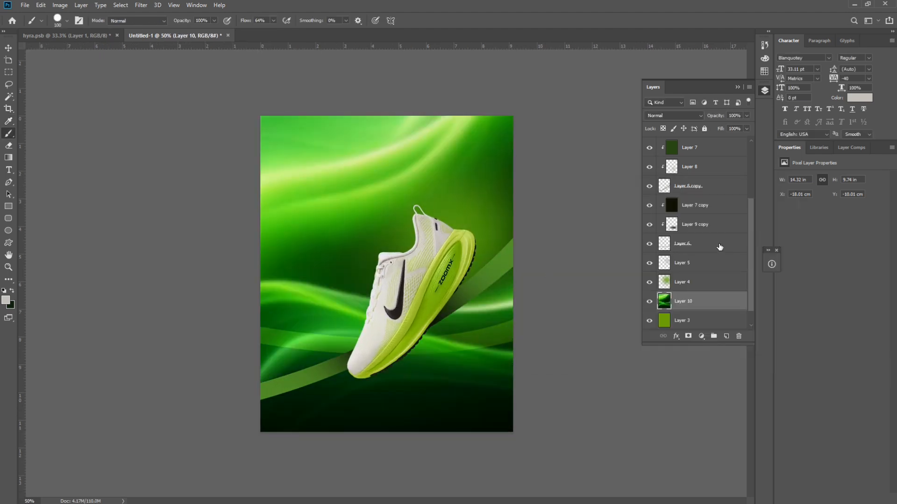
Blend the wave image in Layer 10 with Soft Light at 65% opacity and enlarge it to about 15.84 × 11.95 in.
{"action": "mouse_move", "coordinate": [716, 116]}
{"action": "left_mouse_down"}
{"action": "mouse_move", "coordinate": [686, 128]}
{"action": "mouse_move", "coordinate": [704, 129]}
{"action": "left_mouse_up"}
{"action": "key", "text": "ctrl+minus"}
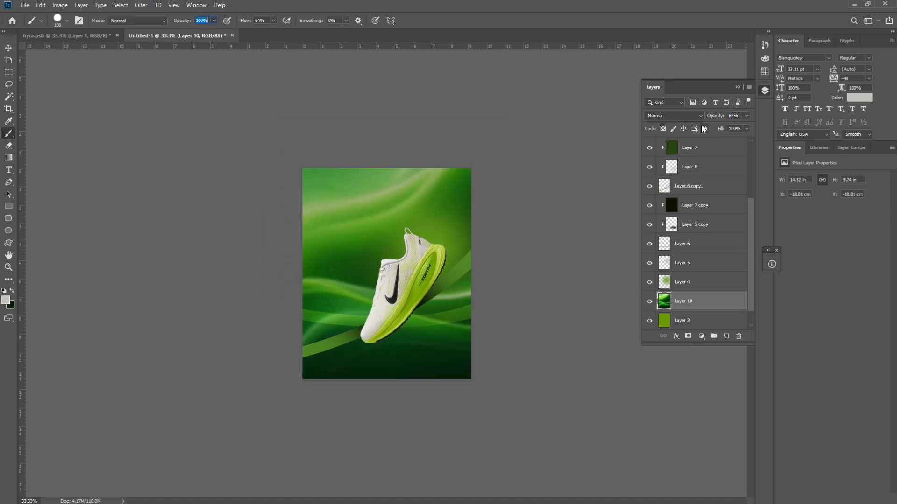
{"action": "key", "text": "ctrl+plus"}
{"action": "mouse_move", "coordinate": [88, 214]}
{"action": "left_mouse_down"}
{"action": "mouse_move", "coordinate": [360, 120]}
{"action": "mouse_move", "coordinate": [303, 140]}
{"action": "left_mouse_up"}
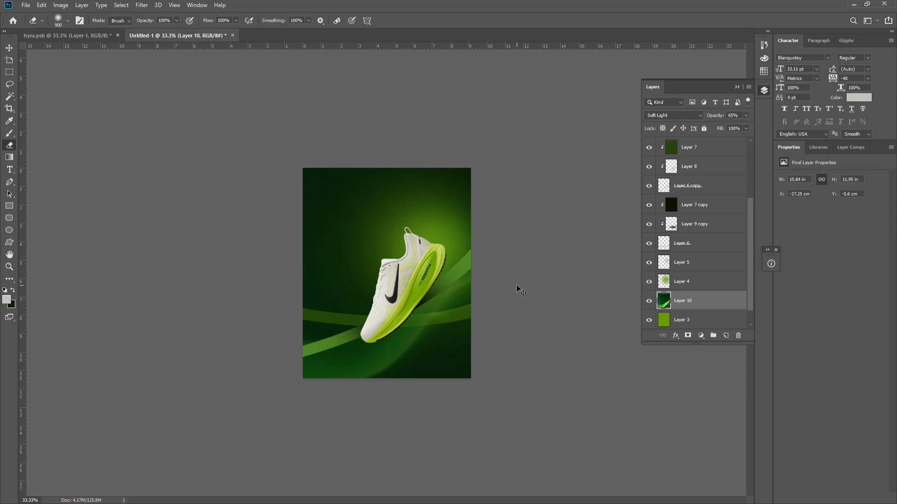
Paste the green ribbon image and enlarge it across the canvas to about 9.62 × 5.45 in.
{"action": "key", "text": "ctrl+v"}
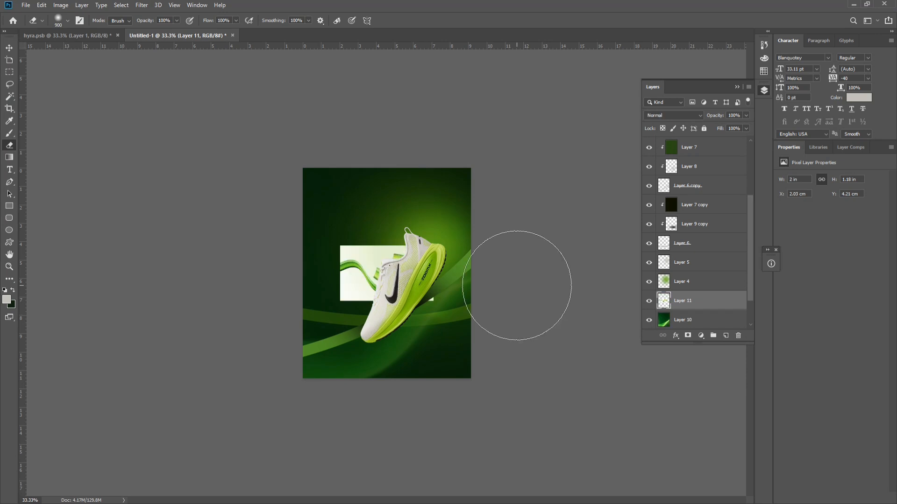
{"action": "key", "text": "ctrl+t"}
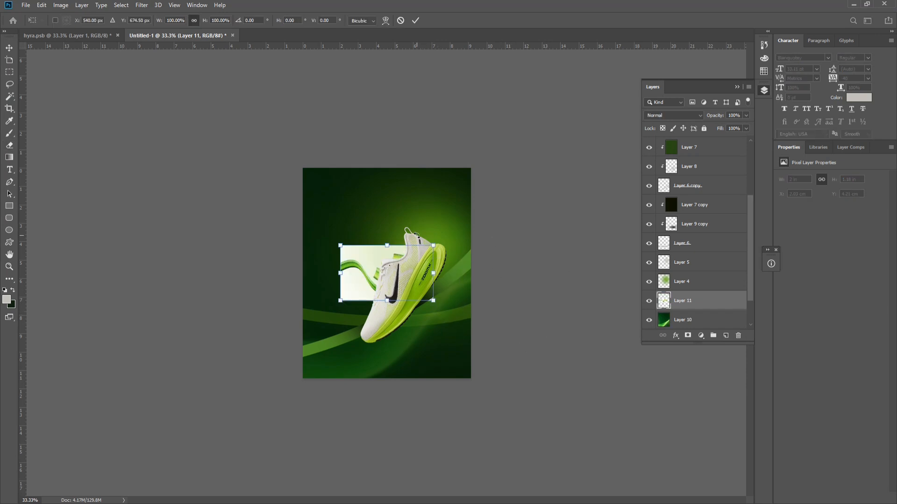
{"action": "left_click_drag", "start_coordinate": [433, 244], "coordinate": [480, 223]}
{"action": "key", "text": "Return"}
{"action": "key", "text": "ctrl+plus"}
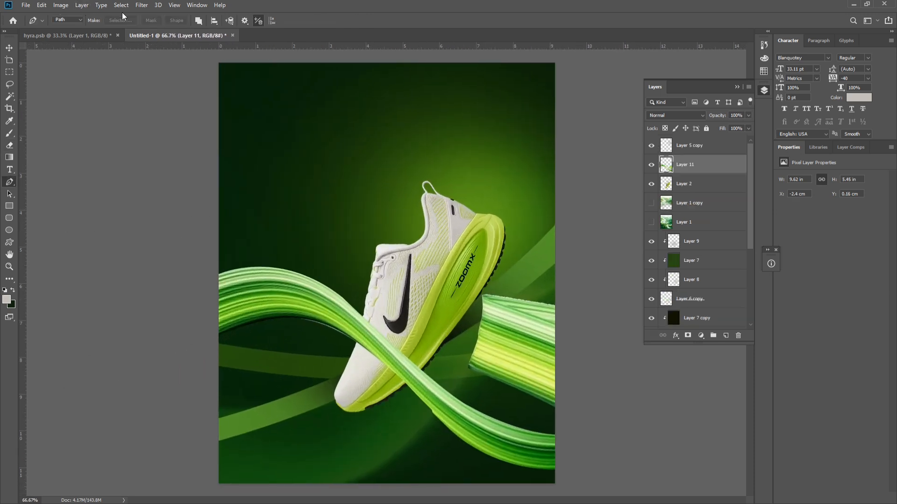
Apply an 11.1 px Gaussian Blur to the ribbon in Layer 11 and shift it lower on the canvas.
{"action": "left_click", "coordinate": [142, 5]}
{"action": "mouse_move", "coordinate": [154, 113]}
{"action": "left_click", "coordinate": [278, 149]}
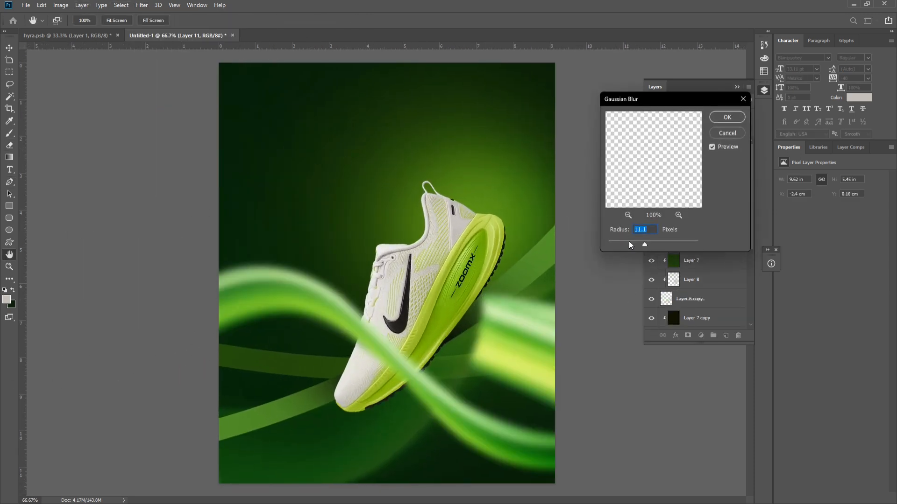
{"action": "left_click_drag", "start_coordinate": [629, 243], "coordinate": [646, 245]}
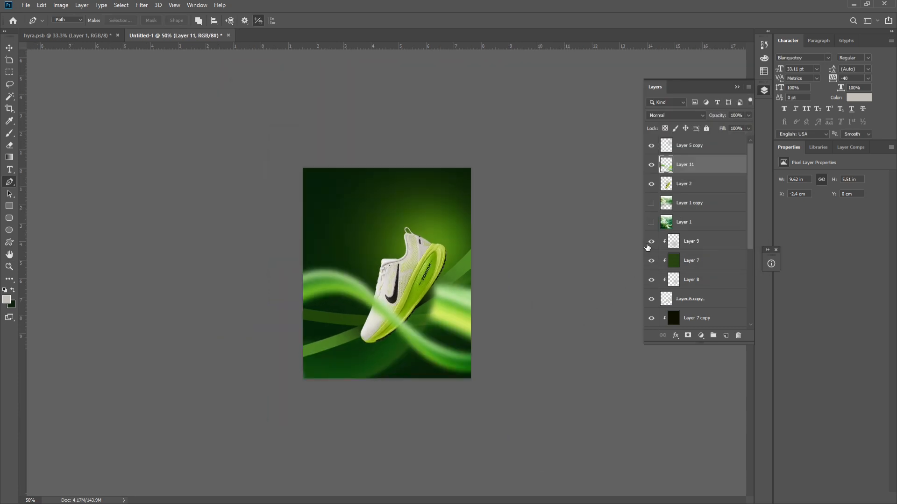
{"action": "key", "text": "ctrl+t"}
{"action": "left_click_drag", "start_coordinate": [481, 305], "coordinate": [474, 331]}
{"action": "key", "text": "Return"}
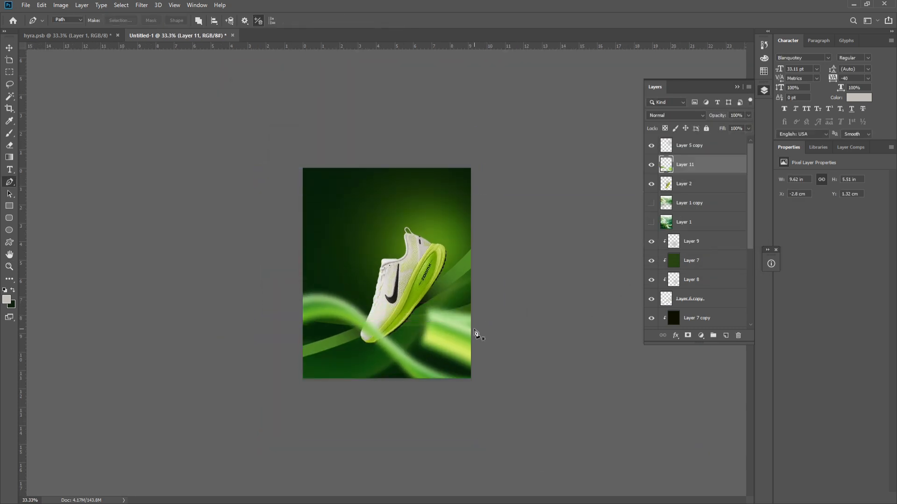
Try blend modes such as Linear Burn on the ribbon in Layer 11 and return it to Normal.
{"action": "left_click", "coordinate": [675, 115]}
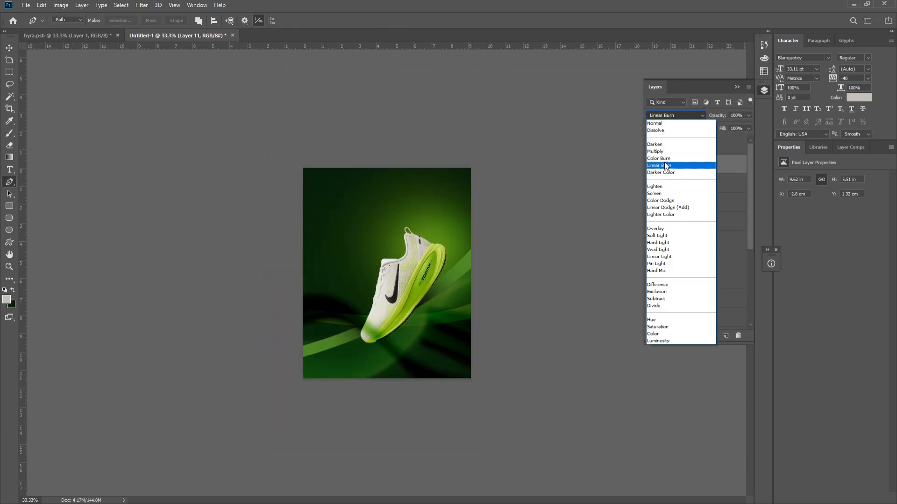
{"action": "left_click", "coordinate": [663, 123]}
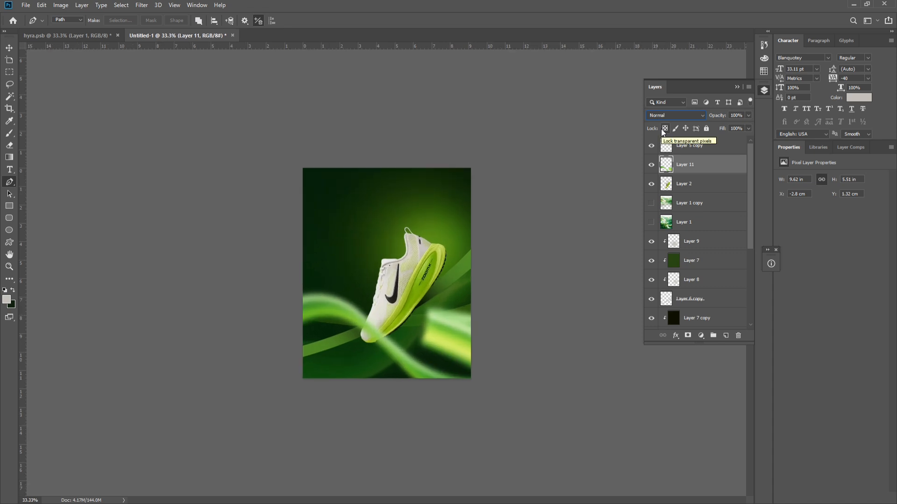
Mirror the ribbon in Layer 11 and reshape it to about 9.18 × 4.57 in, placing its curve below the shoe.
{"action": "left_click_drag", "start_coordinate": [452, 304], "coordinate": [500, 305]}
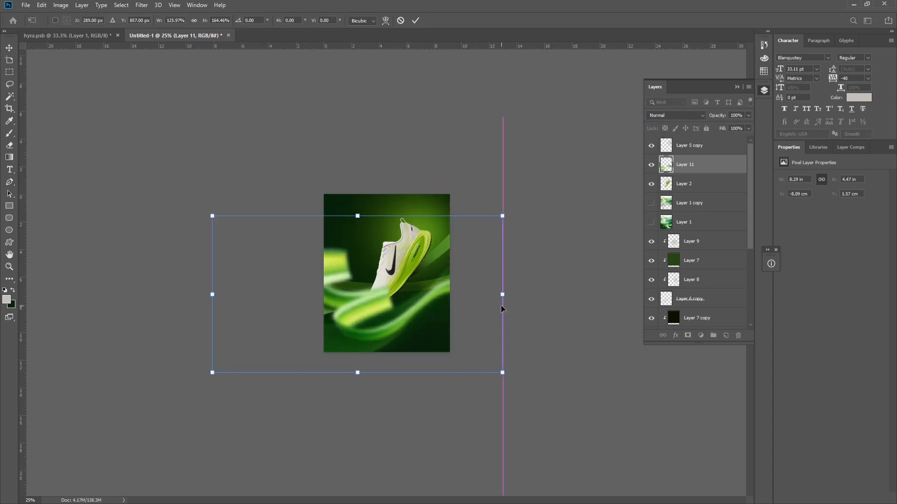
{"action": "left_click_drag", "start_coordinate": [449, 323], "coordinate": [422, 326]}
{"action": "key", "text": "Return"}
{"action": "key", "text": "ctrl+t"}
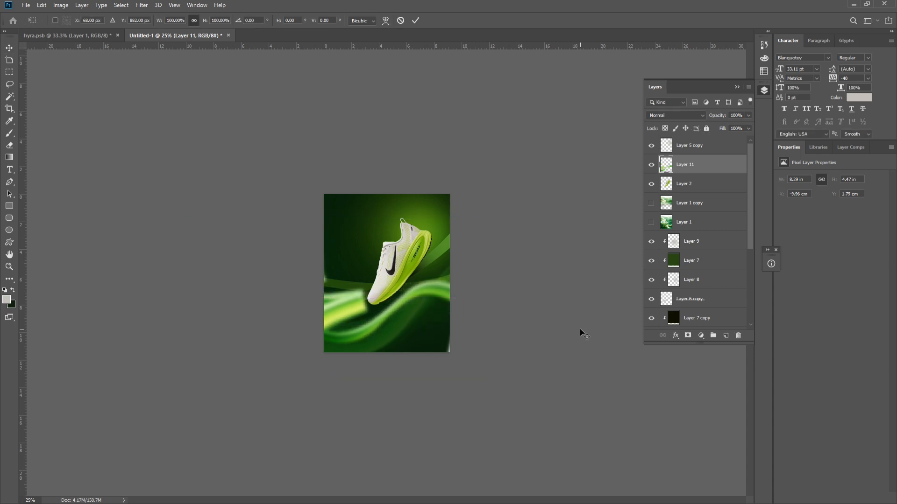
{"action": "left_click_drag", "start_coordinate": [478, 323], "coordinate": [455, 322]}
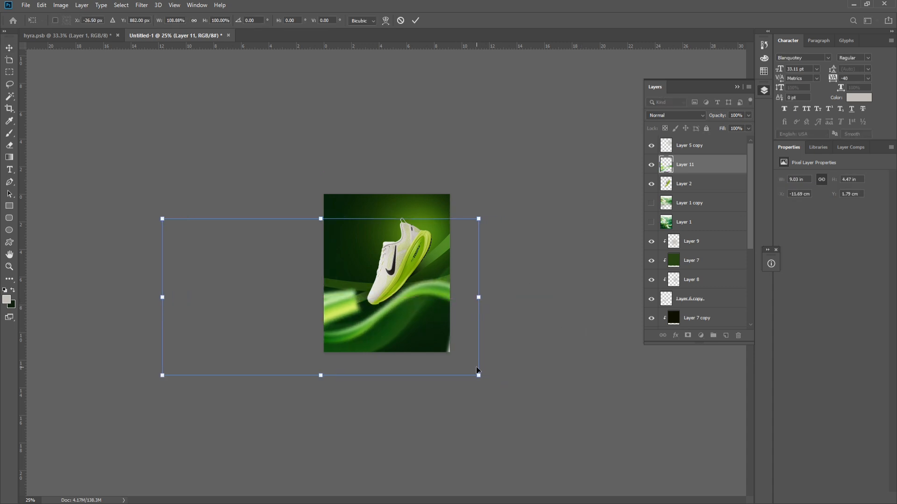
{"action": "left_click_drag", "start_coordinate": [478, 376], "coordinate": [495, 383]}
{"action": "key", "text": "Return"}
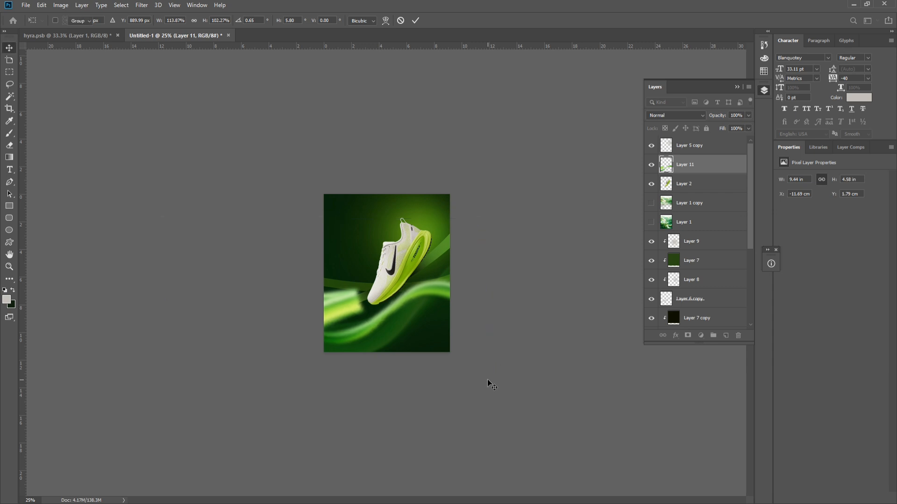
Try to erase the ribbon's blunt end beside the shoe's toe with a hard 300 px eraser, and undo the stroke.
{"action": "key", "text": "e"}
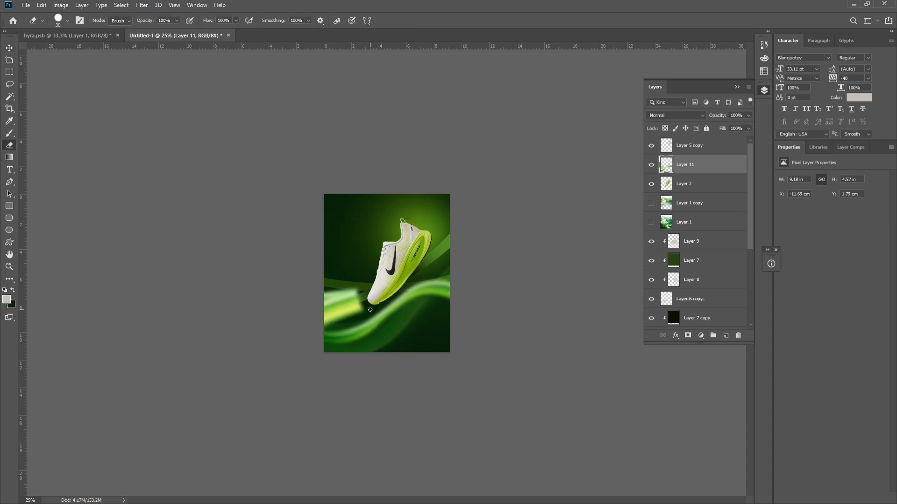
{"action": "left_click_drag", "start_coordinate": [353, 304], "coordinate": [383, 302]}
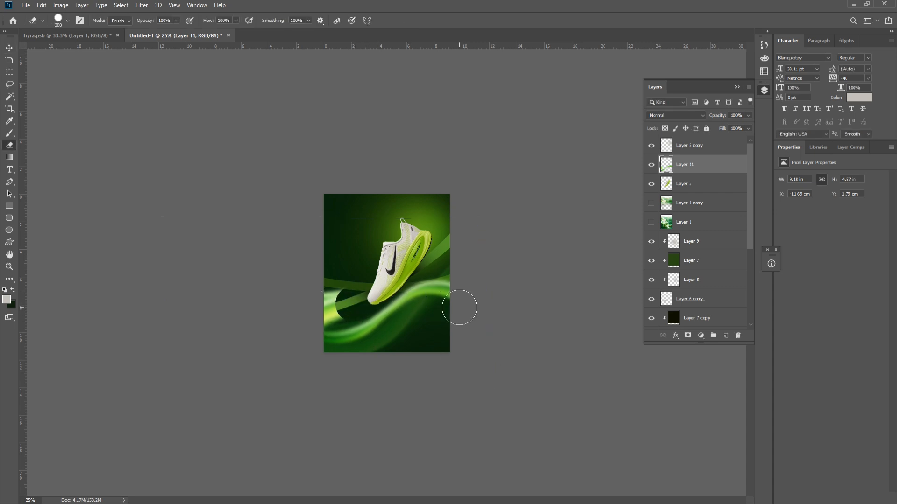
{"action": "key", "text": "ctrl+z"}
Erase the ribbon's blunt end on Layer 11 with a Soft Round eraser at 0% hardness, enlarged to 600 px.
{"action": "left_click", "coordinate": [68, 20]}
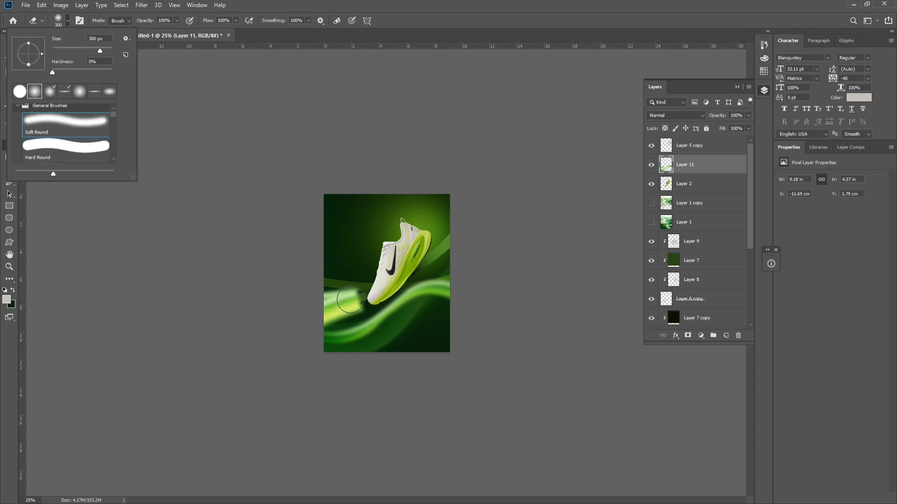
{"action": "left_click_drag", "start_coordinate": [350, 299], "coordinate": [259, 283]}
{"action": "mouse_move", "coordinate": [349, 290]}
{"action": "left_mouse_down"}
{"action": "mouse_move", "coordinate": [358, 282]}
{"action": "mouse_move", "coordinate": [332, 296]}
{"action": "mouse_move", "coordinate": [348, 289]}
{"action": "left_mouse_up"}
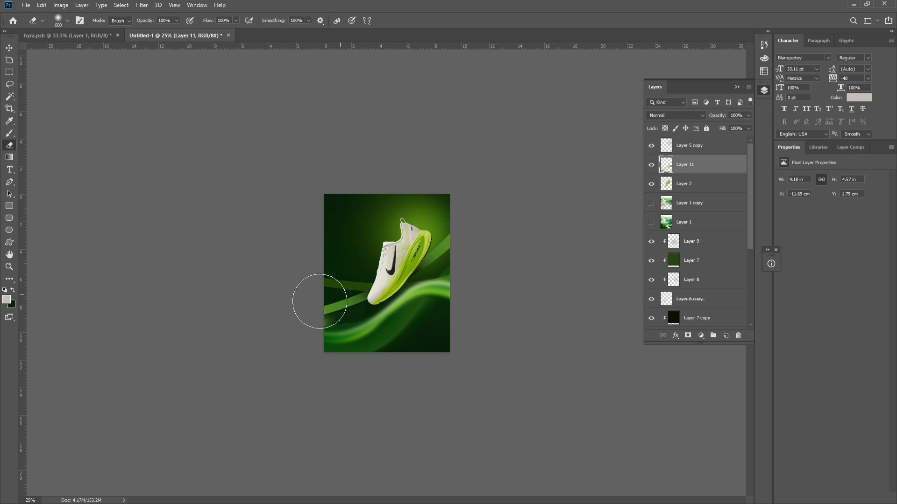
Enlarge the blurred ribbon in Layer 11 to about 9.92 × 4.94 in and reposition it beneath the shoe.
{"action": "key", "text": "ctrl+minus"}
{"action": "key", "text": "ctrl+t"}
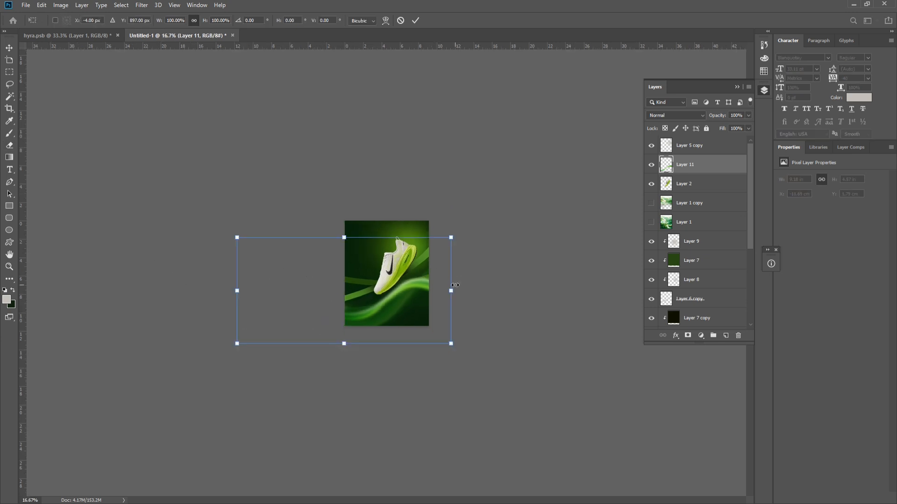
{"action": "mouse_move", "coordinate": [455, 284]}
{"action": "left_mouse_down"}
{"action": "mouse_move", "coordinate": [467, 275]}
{"action": "mouse_move", "coordinate": [446, 287]}
{"action": "mouse_move", "coordinate": [466, 290]}
{"action": "left_mouse_up"}
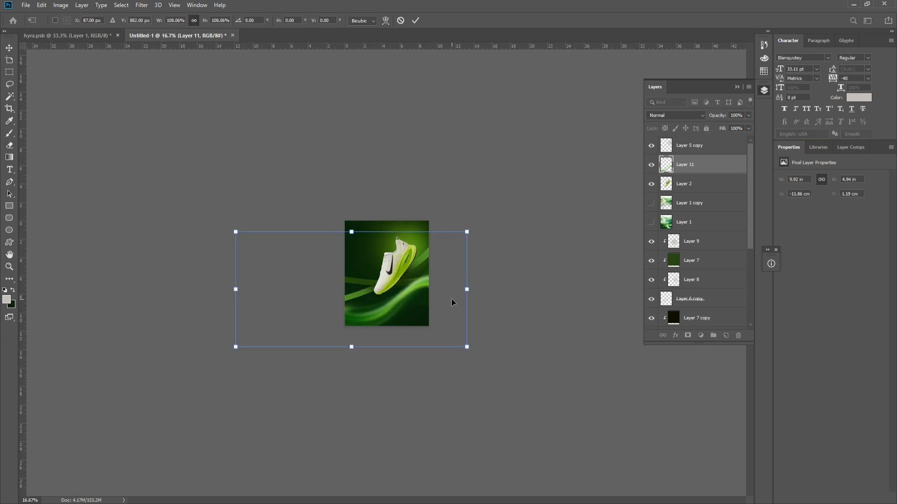
{"action": "key", "text": "Return"}
{"action": "key", "text": "e"}
{"action": "key", "text": "ctrl+plus"}
{"action": "key", "text": "ctrl+plus"}
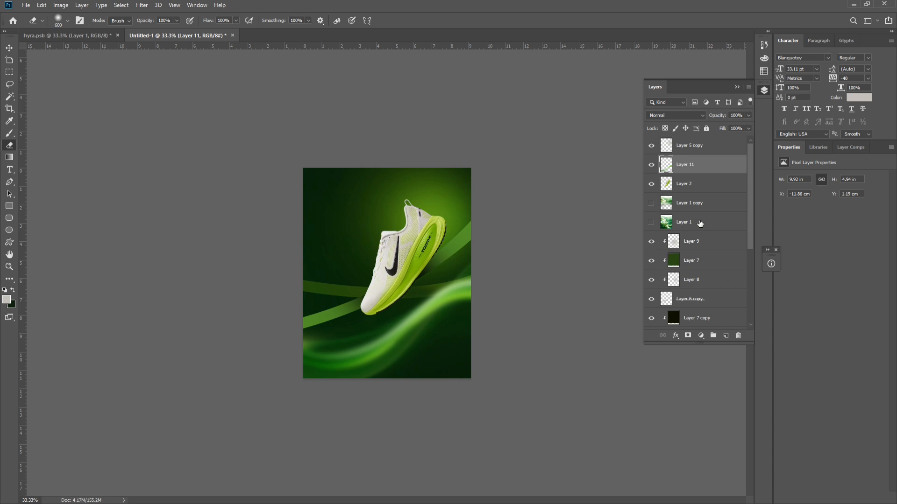
Select the layers from Layer 9 through Layer 4 and move the bands, shadows and glow lower behind the shoe.
{"action": "scroll", "coordinate": [676, 223], "scroll_direction": "down", "scroll_amount": 5}
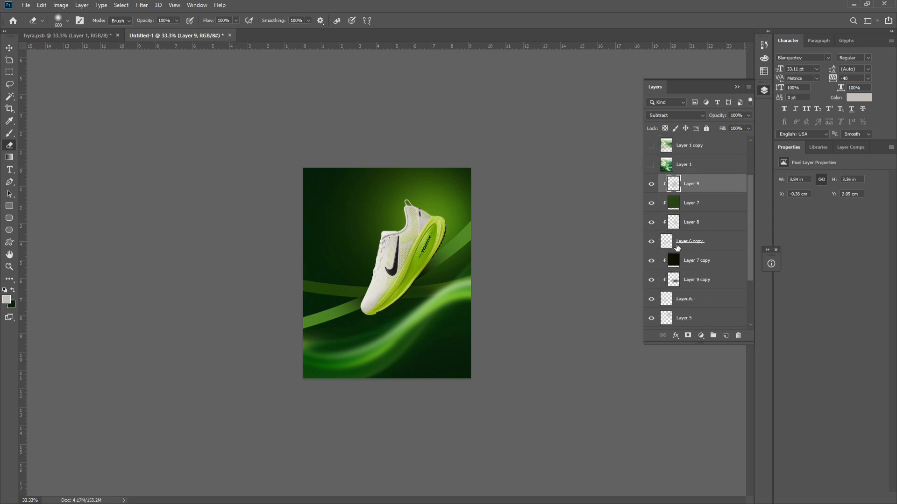
{"action": "left_click", "coordinate": [675, 299], "text": "shift"}
{"action": "key", "text": "ctrl+t"}
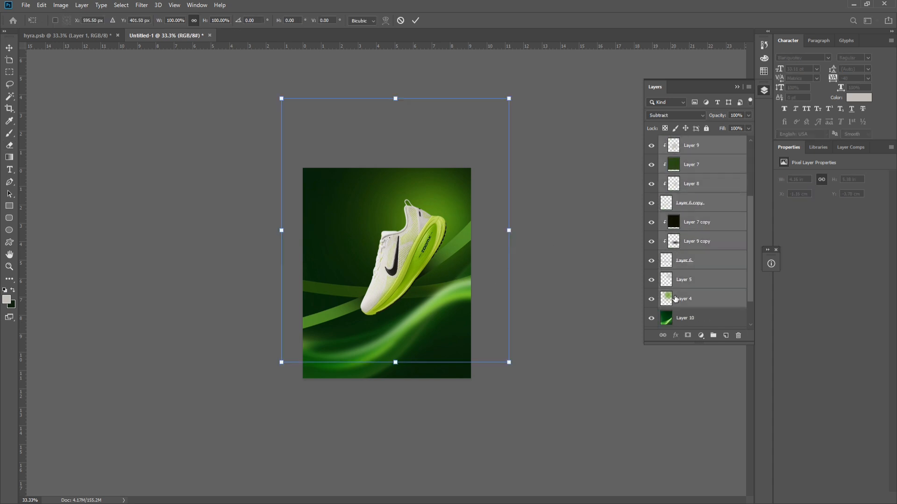
{"action": "key", "text": "shift+Down"}
{"action": "key", "text": "shift+Down"}
{"action": "key", "text": "shift+Down"}
{"action": "key", "text": "shift+Down"}
{"action": "key", "text": "shift+Down"}
{"action": "key", "text": "shift+Down"}
{"action": "key", "text": "shift+Down"}
{"action": "key", "text": "shift+Down"}
{"action": "key", "text": "shift+Down"}
{"action": "key", "text": "shift+Down"}
{"action": "key", "text": "shift+Down"}
{"action": "key", "text": "shift+Down"}
{"action": "key", "text": "shift+Down"}
{"action": "key", "text": "shift+Down"}
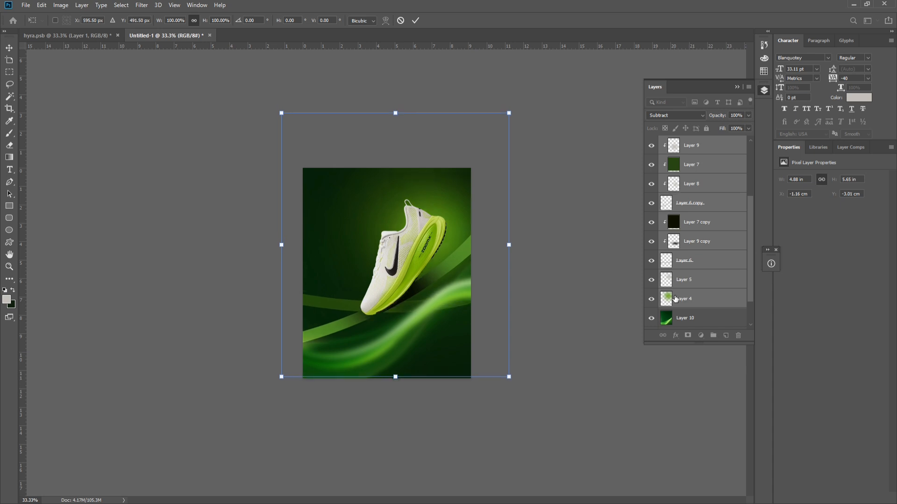
{"action": "key", "text": "shift+Up"}
{"action": "key", "text": "shift+Up"}
{"action": "key", "text": "shift+Up"}
{"action": "key", "text": "shift+Up"}
{"action": "key", "text": "shift+Up"}
{"action": "key", "text": "shift+Up"}
{"action": "key", "text": "shift+Up"}
{"action": "key", "text": "shift+Up"}
{"action": "key", "text": "shift+Up"}
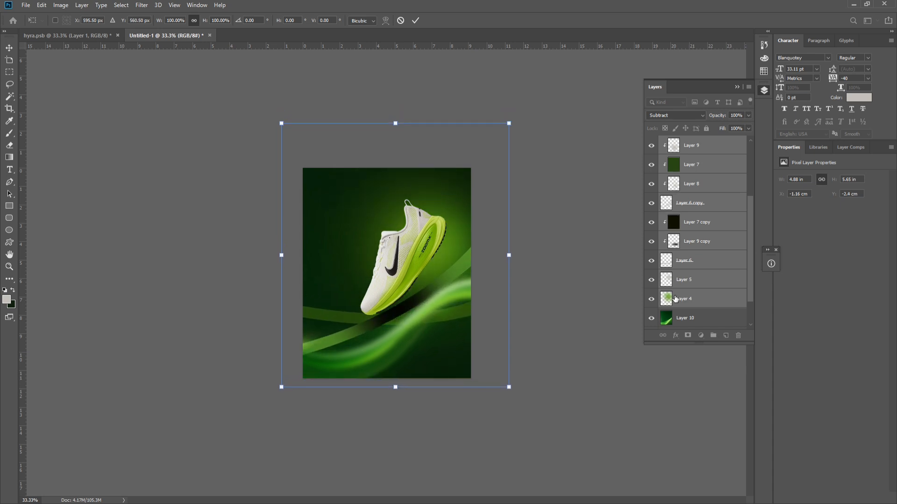
{"action": "key", "text": "Return"}
{"action": "key", "text": "e"}
Move the shoe on Layer 2 slightly down toward the lowered green bands.
{"action": "scroll", "coordinate": [675, 280], "scroll_direction": "up", "scroll_amount": 3}
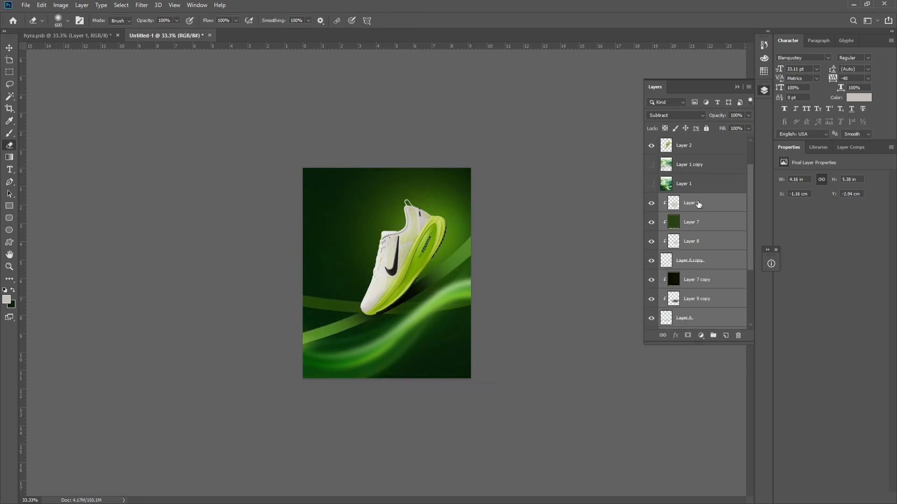
{"action": "left_click", "coordinate": [678, 153]}
{"action": "key", "text": "v"}
{"action": "key", "text": "shift+Down"}
{"action": "key", "text": "shift+Down"}
{"action": "key", "text": "shift+Down"}
{"action": "key", "text": "shift+Down"}
{"action": "key", "text": "shift+Down"}
{"action": "key", "text": "shift+Down"}
{"action": "key", "text": "shift+Down"}
{"action": "key", "text": "shift+Down"}
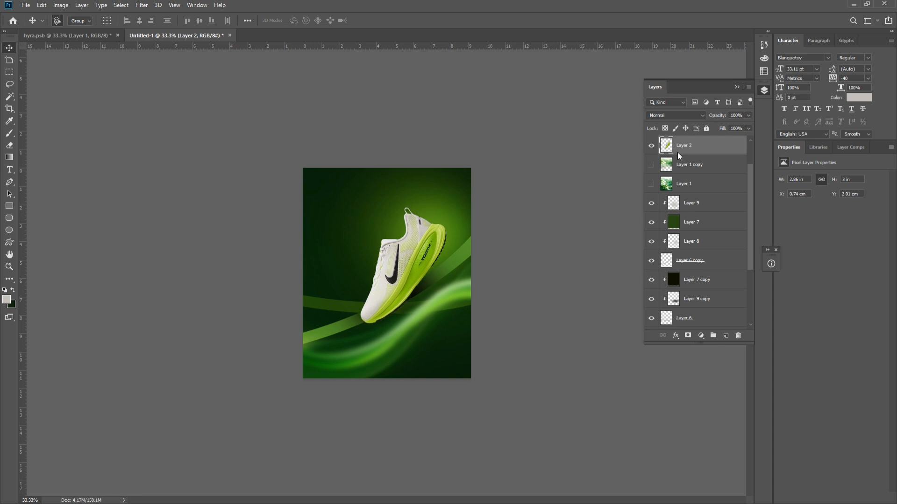
Nudge the shoe on Layer 2 horizontally to an X position of 0.89 cm.
{"action": "key", "text": "shift+Left"}
{"action": "key", "text": "shift+Left"}
{"action": "key", "text": "shift+Left"}
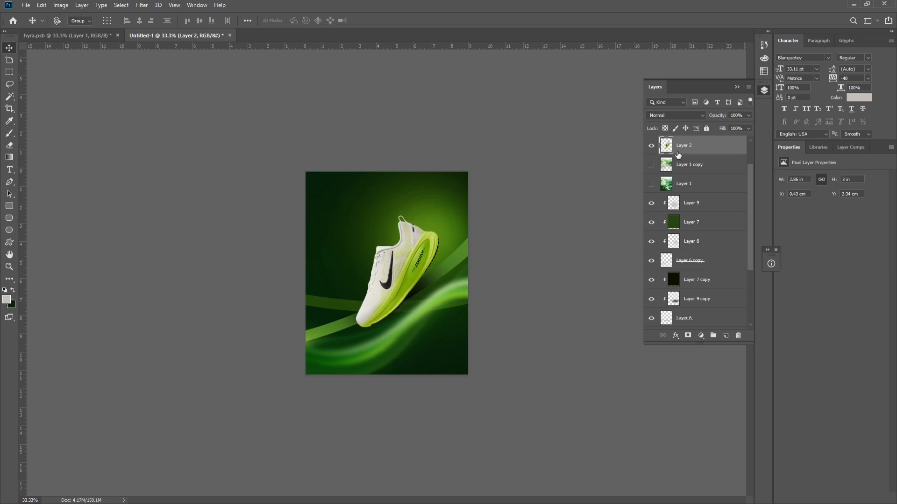
{"action": "key", "text": "ctrl+plus"}
{"action": "key", "text": "shift+Right"}
{"action": "key", "text": "shift+Right"}
{"action": "key", "text": "shift+Right"}
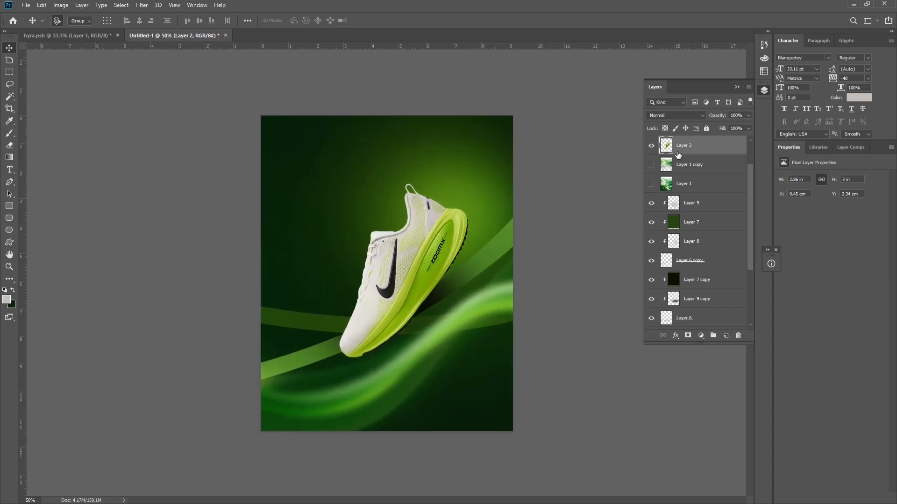
{"action": "key", "text": "shift+Right"}
{"action": "key", "text": "shift+Right"}
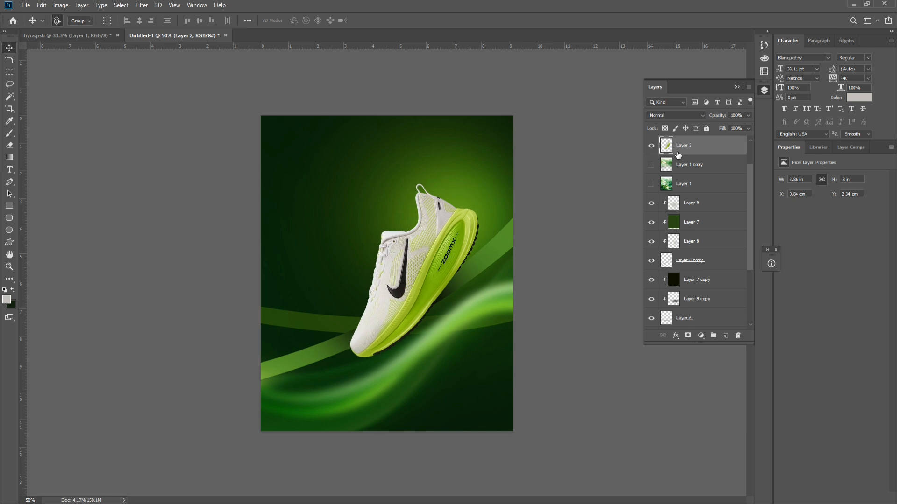
{"action": "key", "text": "ctrl+minus"}
{"action": "key", "text": "ctrl+minus"}
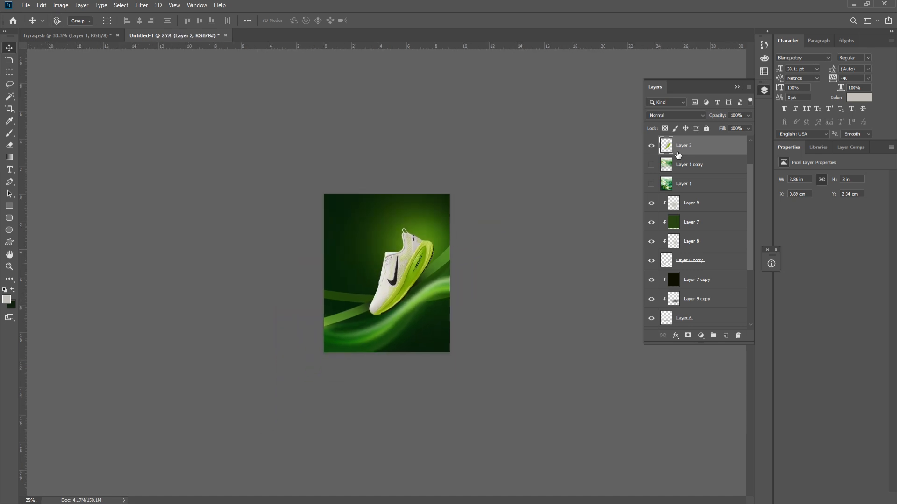
Raise the opacity of the streaked green image on Layer 13 to 22% and compare the background with it toggled.
{"action": "key", "text": "ctrl+plus"}
{"action": "key", "text": "ctrl+plus"}
{"action": "key", "text": "ctrl+plus"}
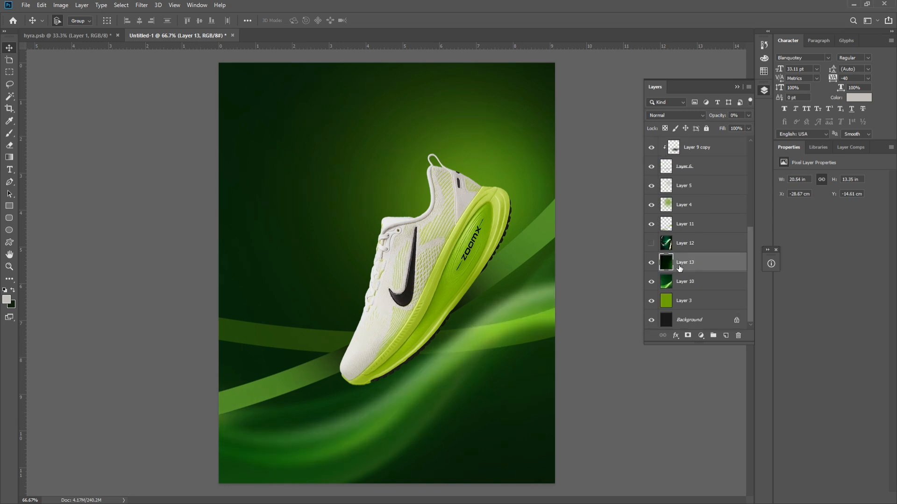
{"action": "left_click_drag", "start_coordinate": [797, 120], "coordinate": [806, 120]}
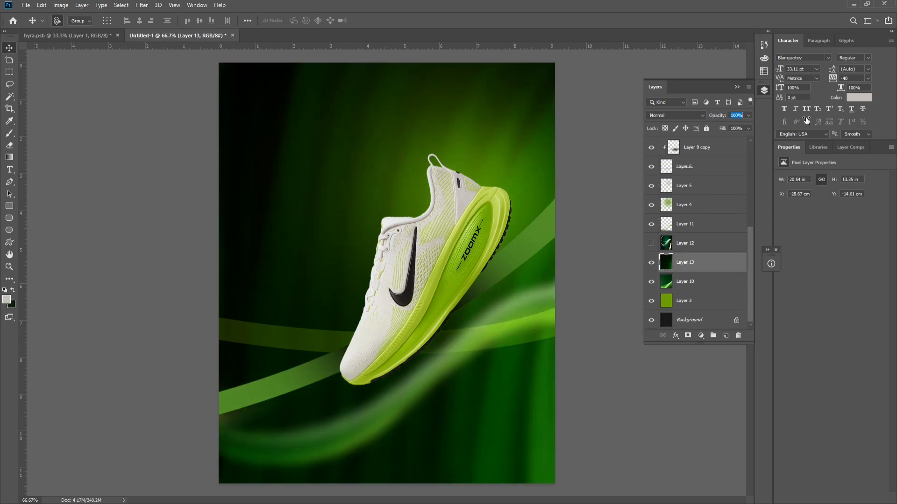
{"action": "left_click_drag", "start_coordinate": [706, 120], "coordinate": [677, 127]}
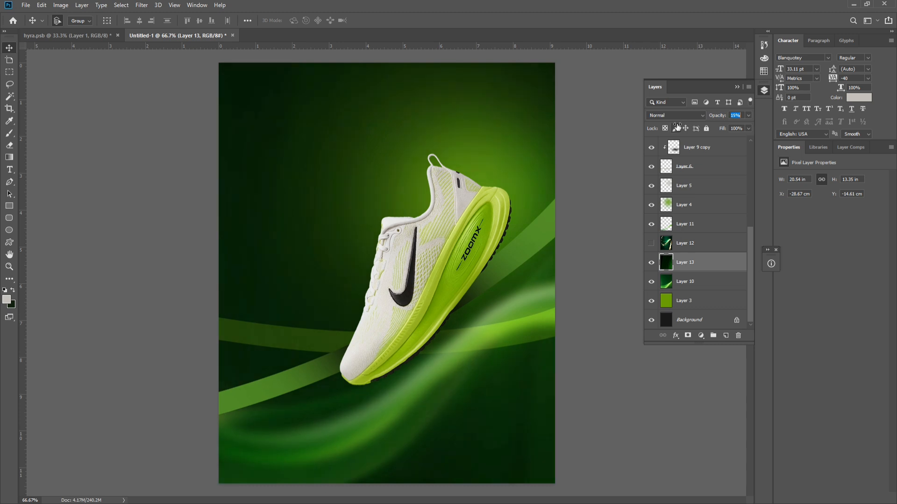
{"action": "key", "text": "ctrl+minus"}
{"action": "key", "text": "ctrl+plus"}
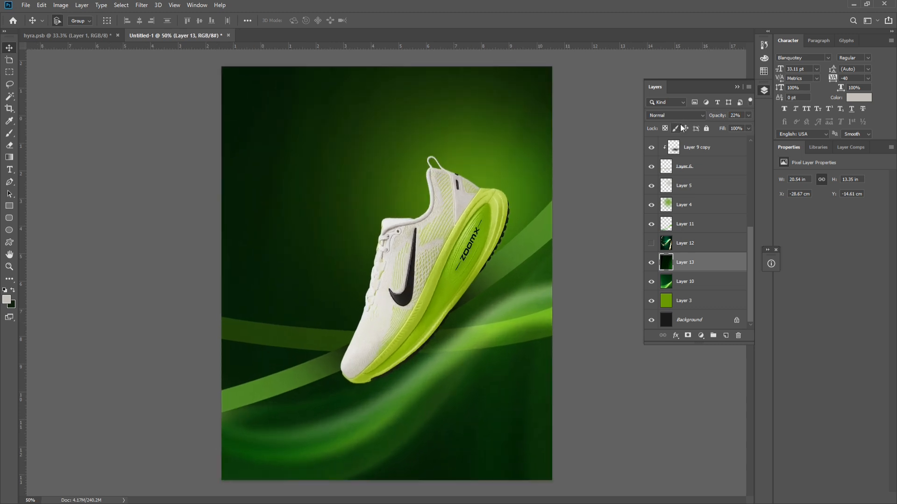
{"action": "left_click", "coordinate": [651, 262]}
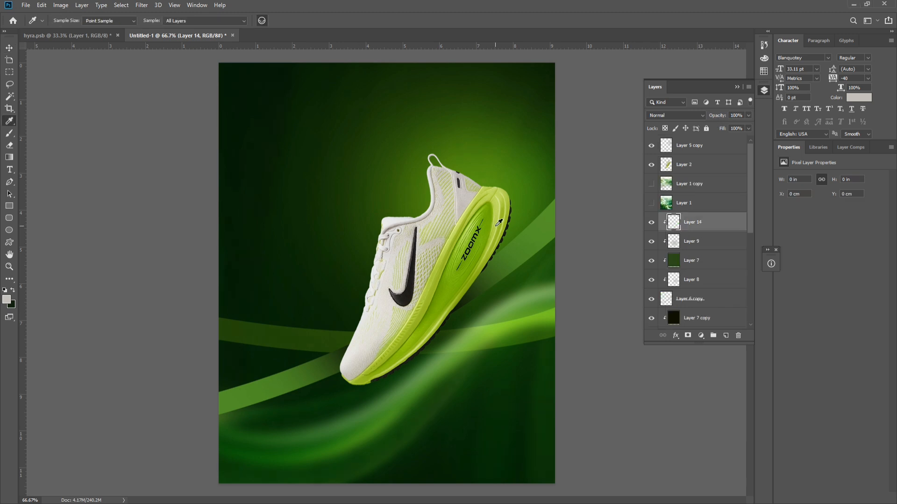
Sample a bright green from the blurred ribbon as the brush colour for painting on Layer 14.
{"action": "left_click", "coordinate": [494, 227]}
{"action": "left_click", "coordinate": [513, 250]}
{"action": "left_click", "coordinate": [476, 337]}
{"action": "key", "text": "b"}
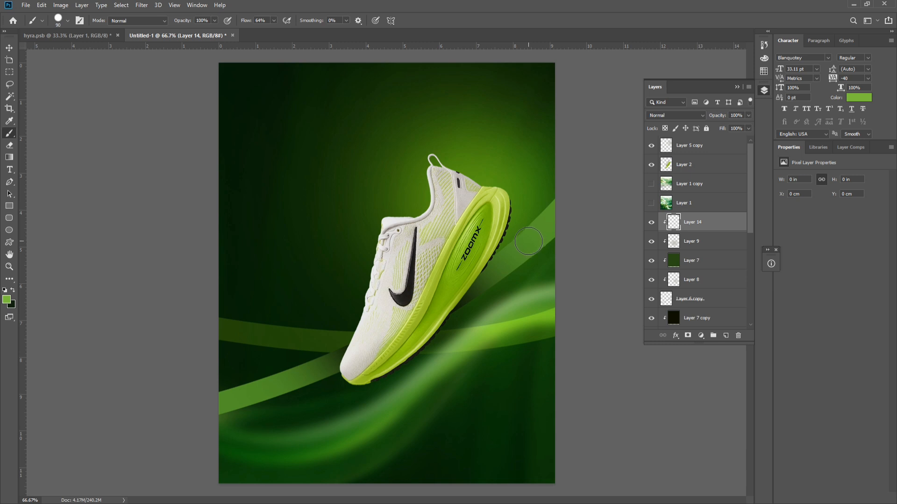
{"action": "left_click_drag", "start_coordinate": [523, 220], "coordinate": [527, 272]}
{"action": "key", "text": "z"}
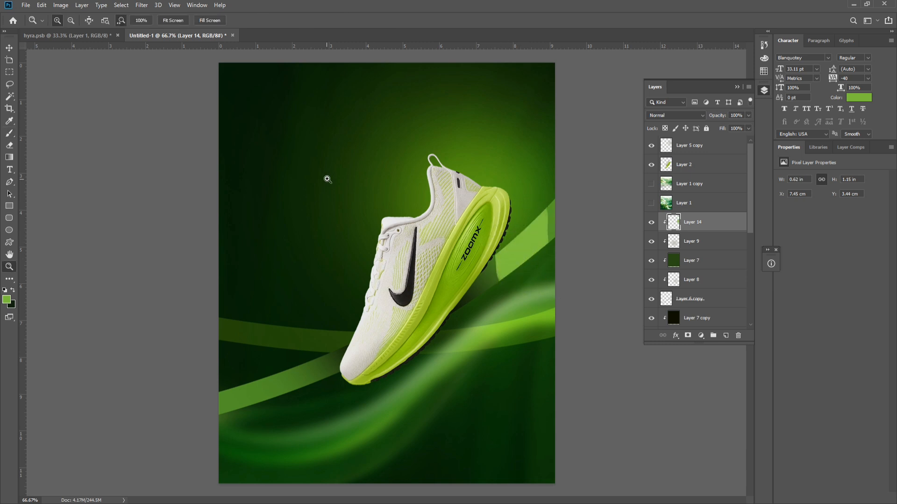
{"action": "key", "text": "ctrl+z"}
Choose the Soft Round brush and paint a soft green highlight on Layer 14 across the band beside the shoe's heel.
{"action": "key", "text": "b"}
{"action": "left_click", "coordinate": [68, 21]}
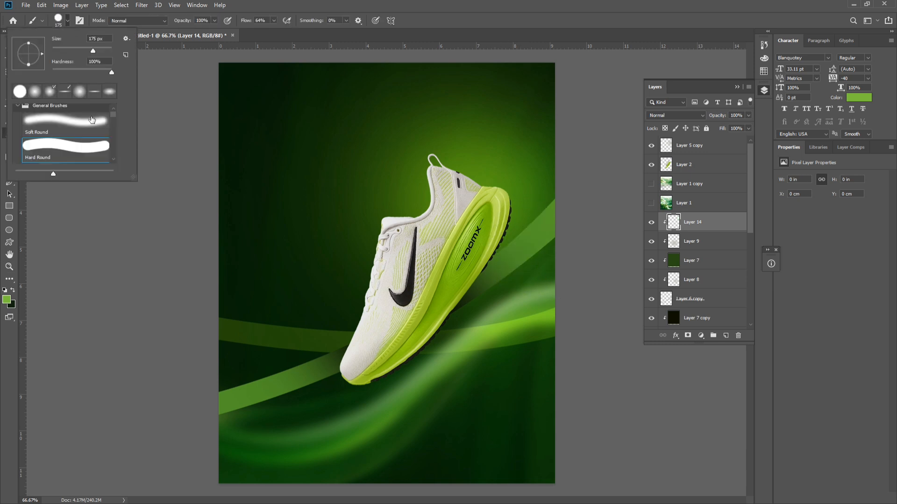
{"action": "left_click", "coordinate": [92, 122]}
{"action": "left_click_drag", "start_coordinate": [515, 225], "coordinate": [532, 286]}
{"action": "key", "text": "ctrl+z"}
{"action": "left_click_drag", "start_coordinate": [537, 219], "coordinate": [533, 273]}
Sample the green highlight on the band by the heel and pick a lighter green as the foreground colour.
{"action": "left_click", "coordinate": [496, 241], "text": "alt"}
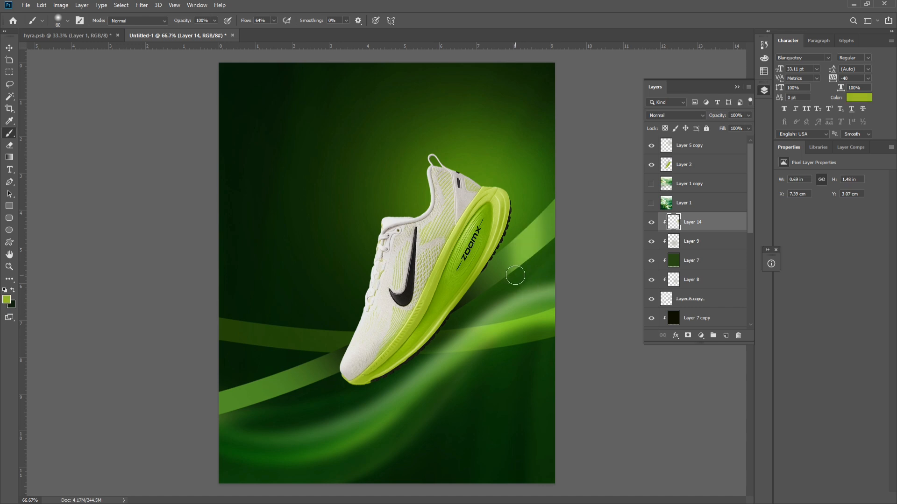
{"action": "key", "text": "o"}
{"action": "key", "text": "i"}
{"action": "left_click", "coordinate": [527, 246]}
{"action": "key", "text": "b"}
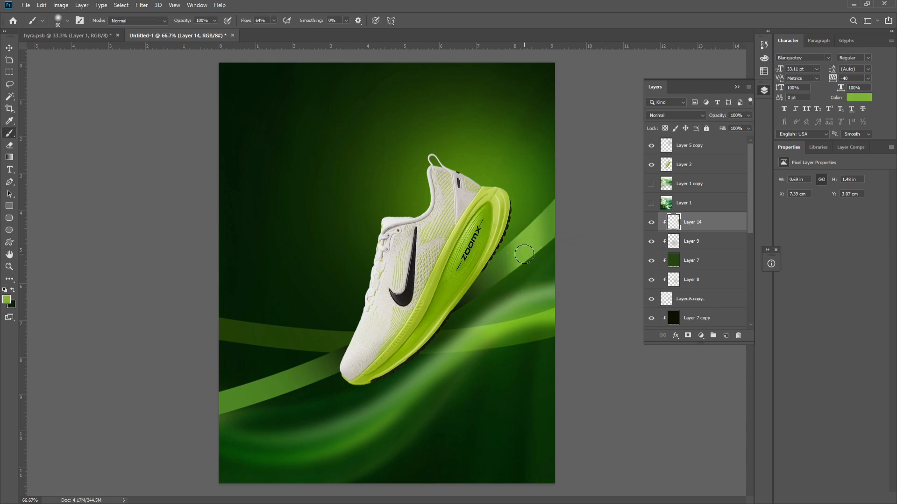
{"action": "left_click", "coordinate": [6, 299]}
{"action": "left_click", "coordinate": [734, 168]}
{"action": "left_click", "coordinate": [861, 148]}
{"action": "key", "text": "bracketleft"}
{"action": "key", "text": "bracketleft"}
{"action": "left_click_drag", "start_coordinate": [524, 231], "coordinate": [522, 271]}
{"action": "key", "text": "ctrl+z"}
{"action": "key", "text": "ctrl+z"}
{"action": "key", "text": "bracketright"}
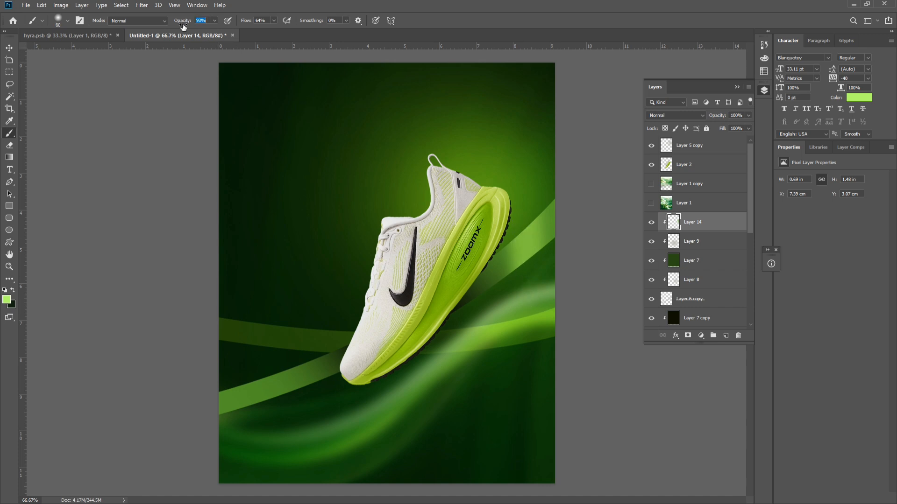
Paint a narrower light-green highlight across the band beside the heel with the 60 px brush at 78% opacity.
{"action": "key", "text": "bracketleft"}
{"action": "left_click_drag", "start_coordinate": [524, 224], "coordinate": [528, 264]}
{"action": "key", "text": "ctrl+minus"}
{"action": "key", "text": "ctrl+plus"}
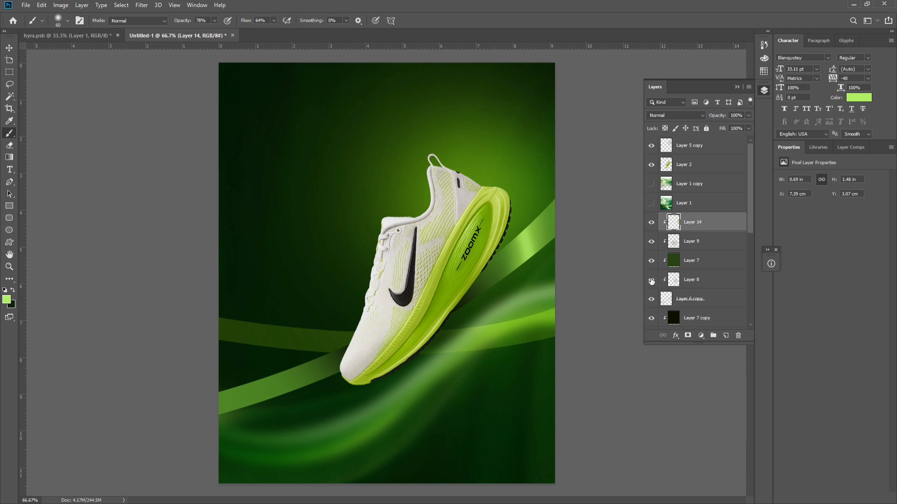
Hide Layer 8, toggle Layer 7 and Layer 14 to compare the band shading, and reselect Layer 14.
{"action": "left_click", "coordinate": [651, 259]}
{"action": "left_click", "coordinate": [651, 259]}
{"action": "left_click", "coordinate": [691, 261]}
{"action": "left_click", "coordinate": [686, 242]}
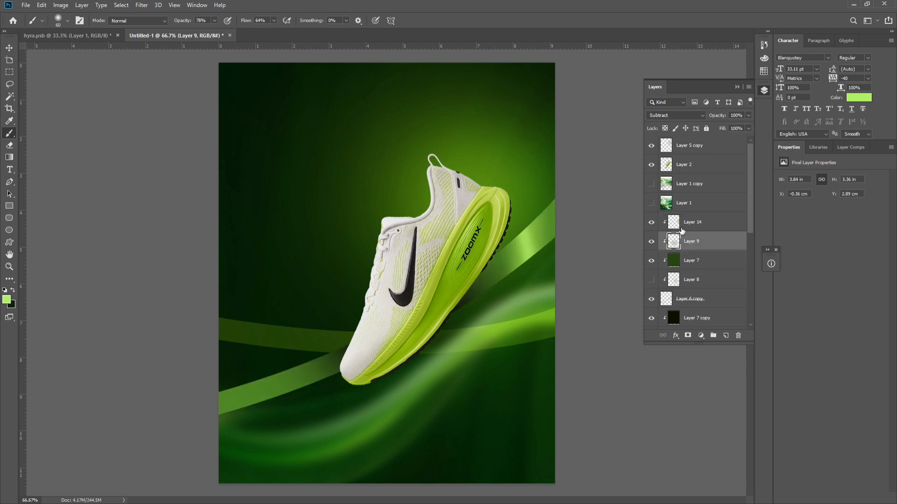
{"action": "left_click", "coordinate": [681, 227]}
{"action": "left_click", "coordinate": [681, 242]}
{"action": "left_click", "coordinate": [694, 228]}
{"action": "left_click", "coordinate": [652, 224]}
{"action": "left_click", "coordinate": [651, 225]}
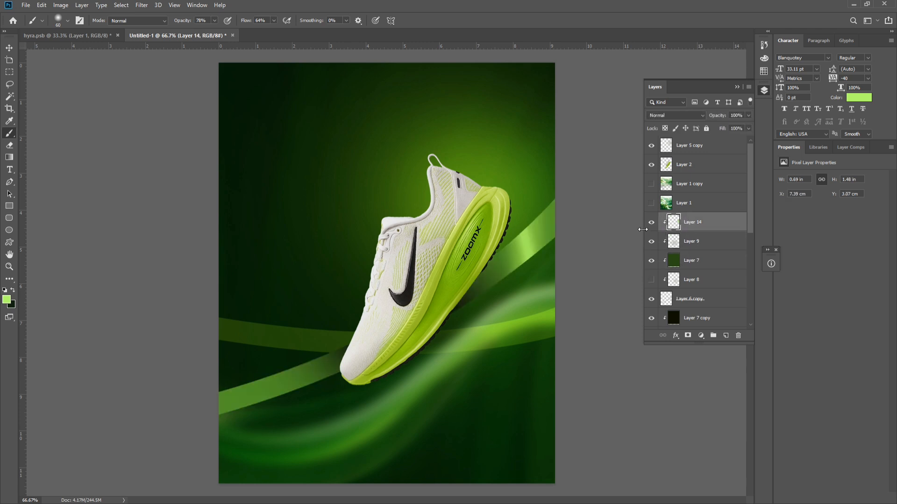
Sample a bright green from the ribbon and paint it over the band's lower-left end with a 250 px soft brush.
{"action": "left_click", "coordinate": [500, 327], "text": "alt"}
{"action": "key", "text": "bracketright"}
{"action": "key", "text": "bracketright"}
{"action": "key", "text": "bracketright"}
{"action": "mouse_move", "coordinate": [253, 398]}
{"action": "left_mouse_down"}
{"action": "mouse_move", "coordinate": [244, 370]}
{"action": "mouse_move", "coordinate": [256, 436]}
{"action": "left_mouse_up"}
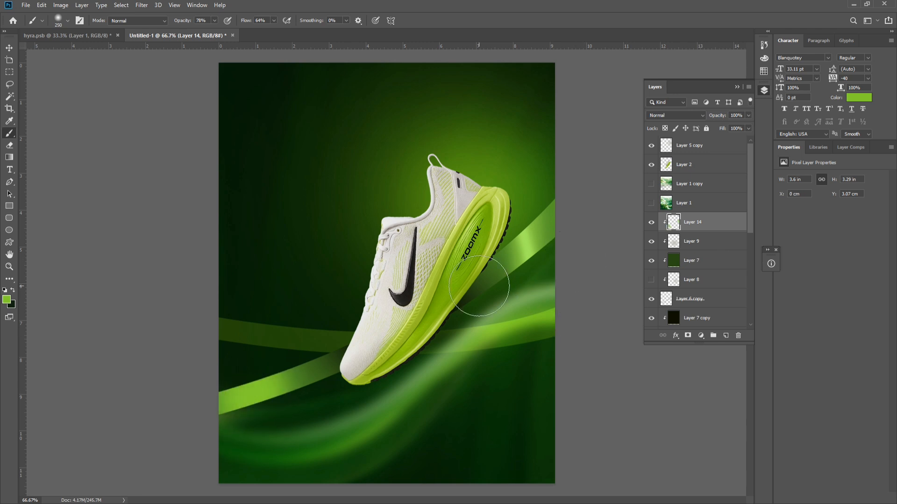
Sample the light-green highlight and paint lighter streaks on the band's lower-left end with a brush reduced to 50–90 px.
{"action": "key", "text": "i"}
{"action": "left_click", "coordinate": [529, 241]}
{"action": "key", "text": "b"}
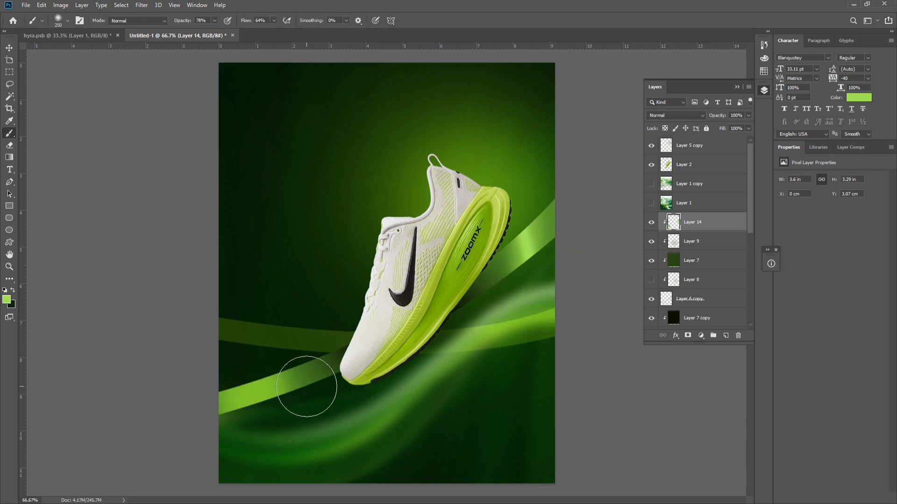
{"action": "key", "text": "bracketleft"}
{"action": "key", "text": "bracketleft"}
{"action": "key", "text": "bracketleft"}
{"action": "key", "text": "bracketleft"}
{"action": "key", "text": "bracketleft"}
{"action": "key", "text": "bracketleft"}
{"action": "key", "text": "bracketleft"}
{"action": "key", "text": "bracketleft"}
{"action": "key", "text": "bracketleft"}
{"action": "key", "text": "bracketleft"}
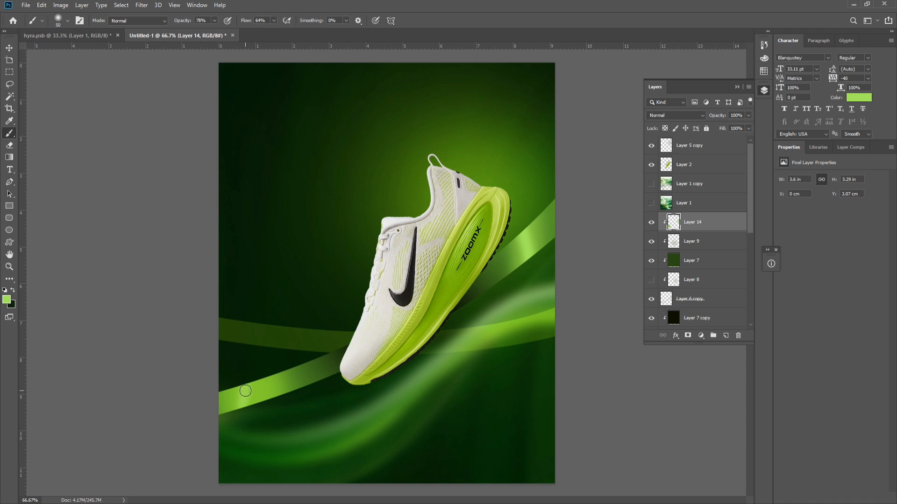
{"action": "key", "text": "bracketright"}
{"action": "left_click_drag", "start_coordinate": [260, 389], "coordinate": [244, 394]}
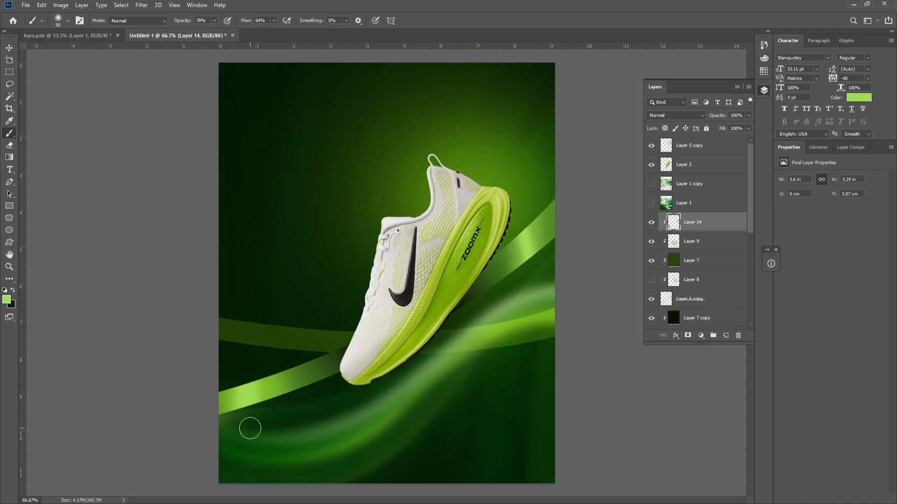
Set the foreground colour to #b6ff6c for a brighter, narrow highlight on the band's lower-left end.
{"action": "key", "text": "i"}
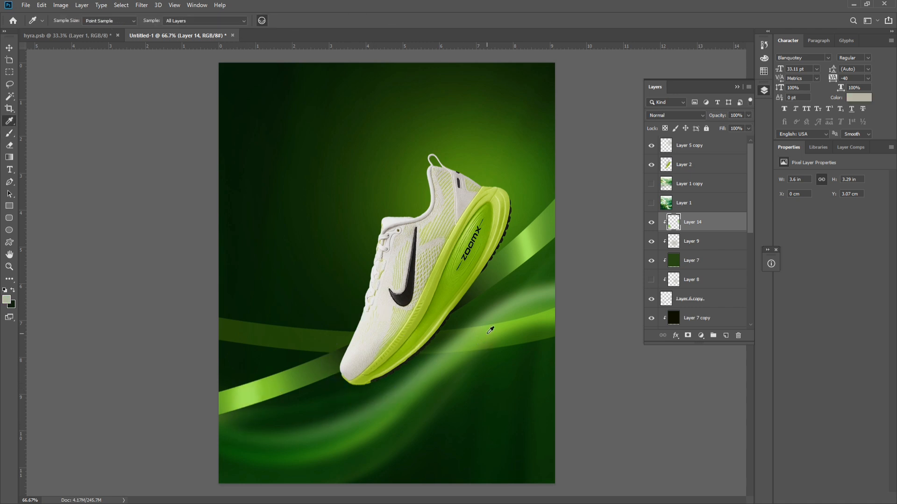
{"action": "left_click", "coordinate": [529, 238]}
{"action": "key", "text": "b"}
{"action": "left_click", "coordinate": [6, 300]}
{"action": "left_click_drag", "start_coordinate": [715, 164], "coordinate": [718, 140]}
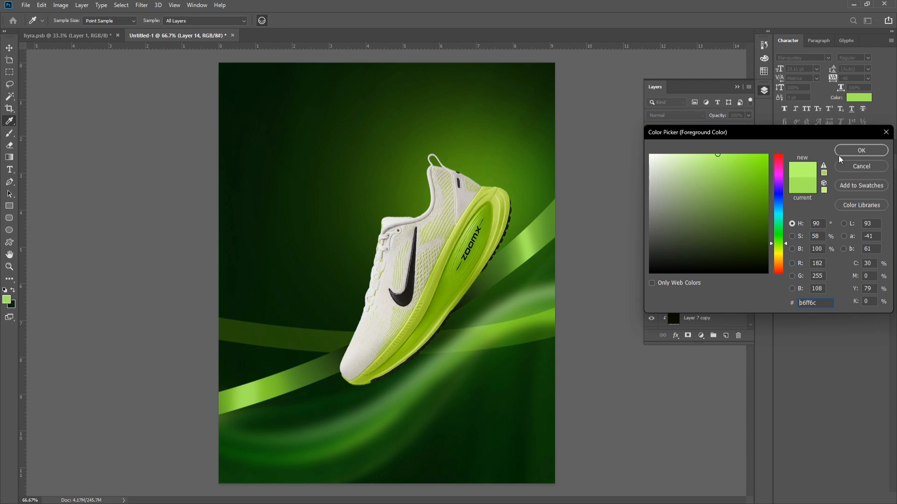
{"action": "left_click", "coordinate": [842, 153]}
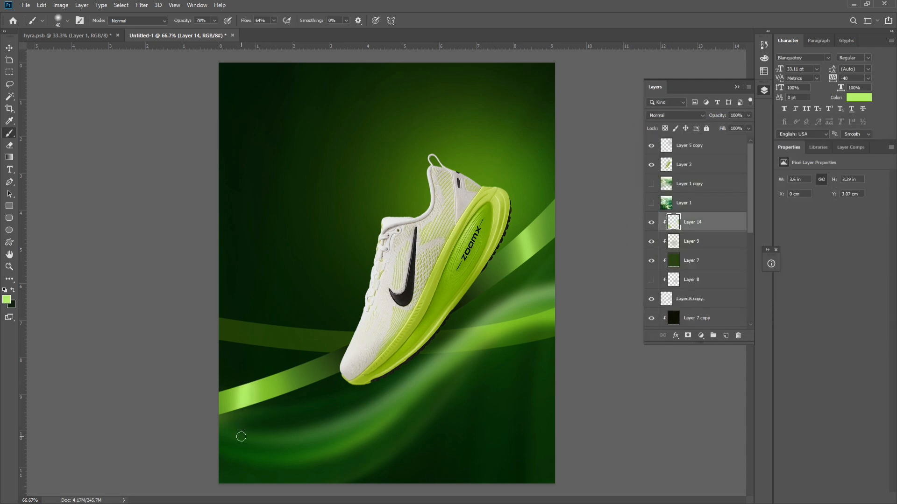
Add the title text "NIKE VOMERO 18" above the shoe and browse other fonts for it.
{"action": "key", "text": "ctrl+minus"}
{"action": "key", "text": "ctrl+minus"}
{"action": "key", "text": "ctrl+minus"}
{"action": "key", "text": "ctrl+plus"}
{"action": "key", "text": "ctrl+plus"}
{"action": "key", "text": "ctrl+plus"}
{"action": "key", "text": "t"}
{"action": "left_click", "coordinate": [348, 200]}
{"action": "type", "text": "NIKE VOMERO 18"}
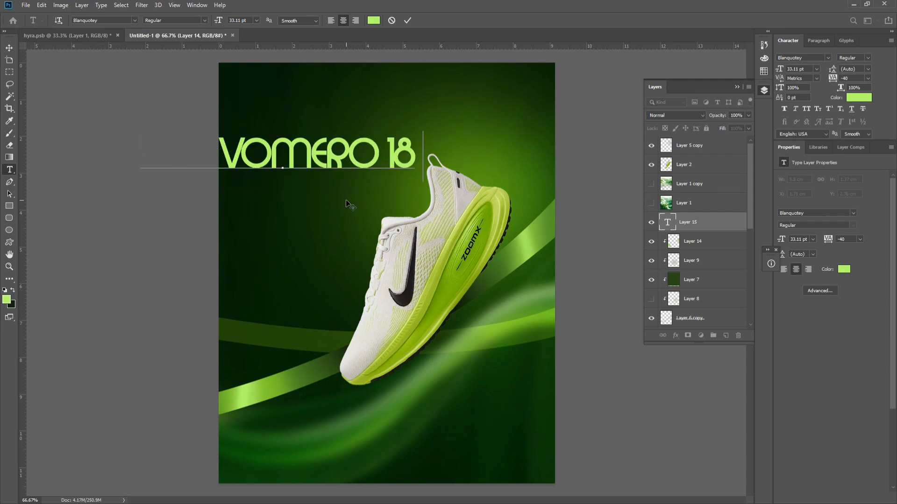
{"action": "key", "text": "ctrl+Return"}
{"action": "left_click", "coordinate": [134, 20]}
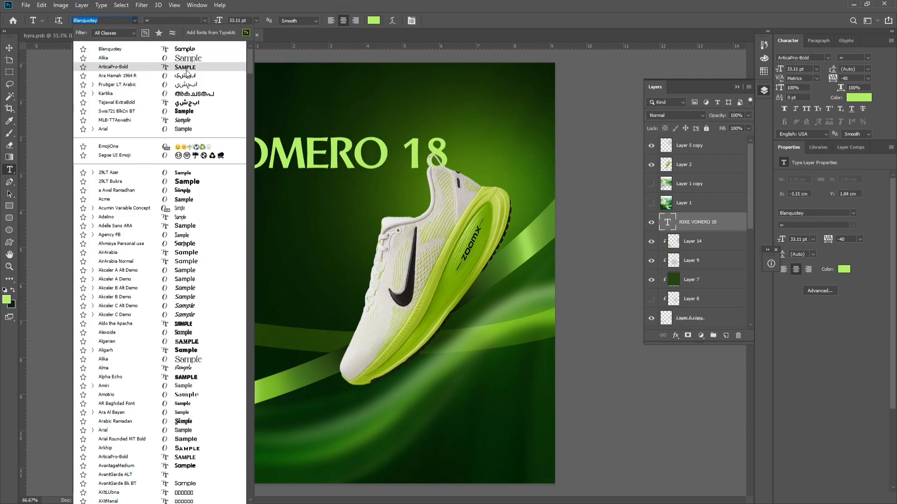
{"action": "scroll", "coordinate": [159, 266], "scroll_direction": "down", "scroll_amount": 3}
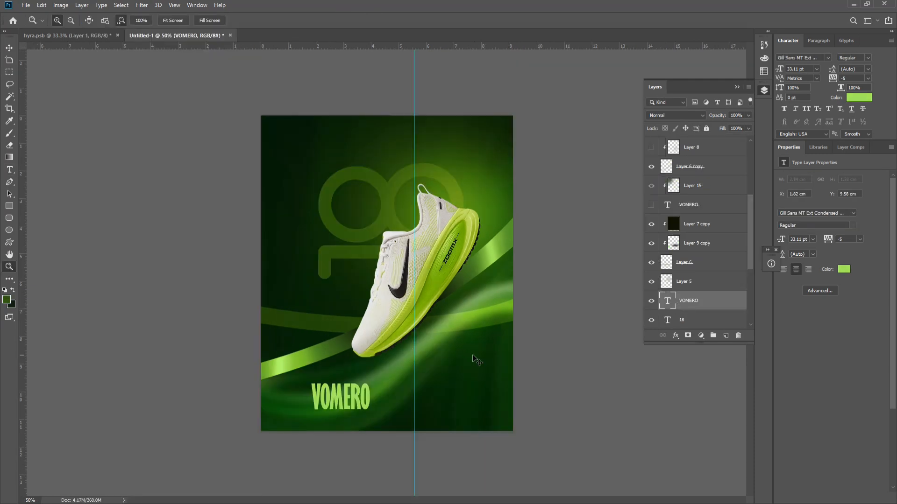
Move the VOMERO text up over the large 18 and paint dark green behind it on Layer 16 with a 200 px brush.
{"action": "key", "text": "ctrl+t"}
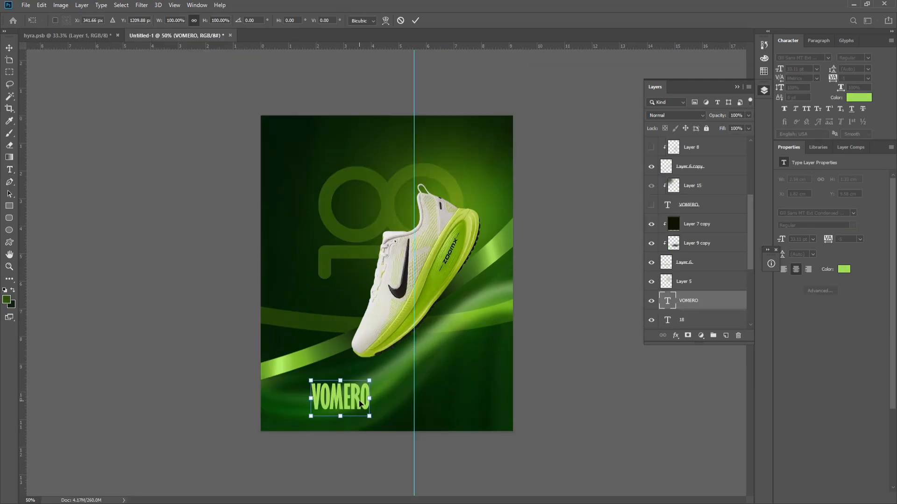
{"action": "left_click_drag", "start_coordinate": [356, 403], "coordinate": [348, 215]}
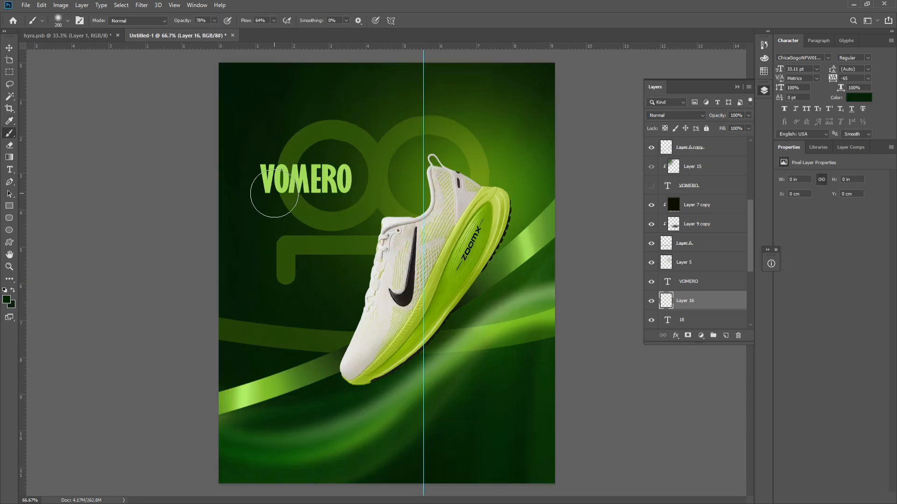
{"action": "left_click", "coordinate": [274, 193]}
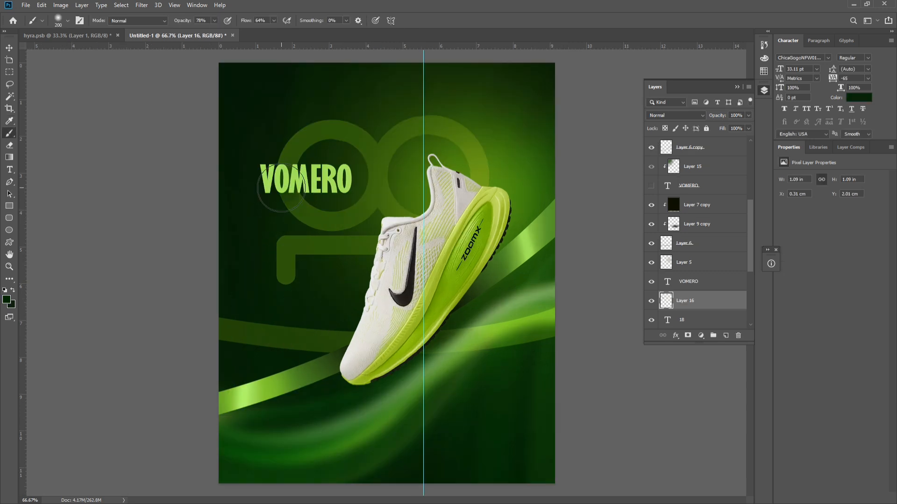
{"action": "mouse_move", "coordinate": [291, 183]}
{"action": "left_mouse_down"}
{"action": "mouse_move", "coordinate": [326, 181]}
{"action": "mouse_move", "coordinate": [298, 189]}
{"action": "left_mouse_up"}
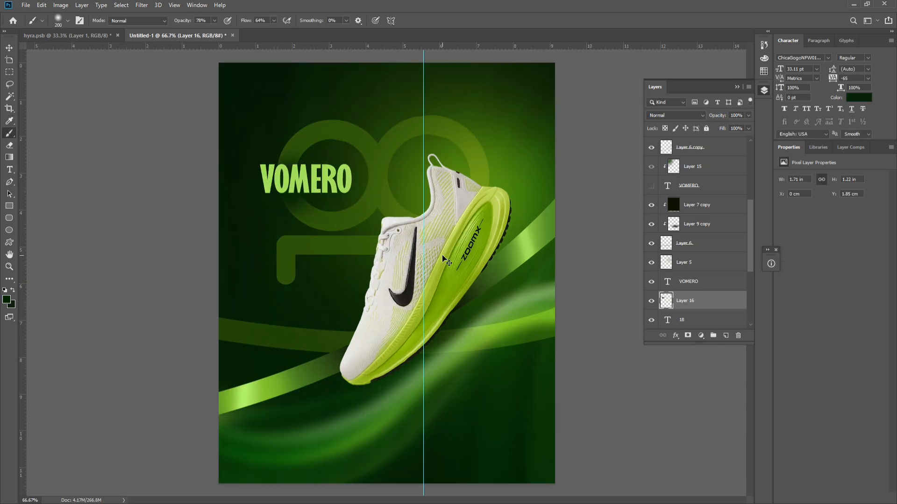
Stretch the dark green shade on Layer 16 to about 2.2 × 1.39 in and shift it slightly up and left behind VOMERO.
{"action": "key", "text": "ctrl+minus"}
{"action": "key", "text": "ctrl+plus"}
{"action": "key", "text": "ctrl+t"}
{"action": "left_click_drag", "start_coordinate": [299, 245], "coordinate": [299, 260]}
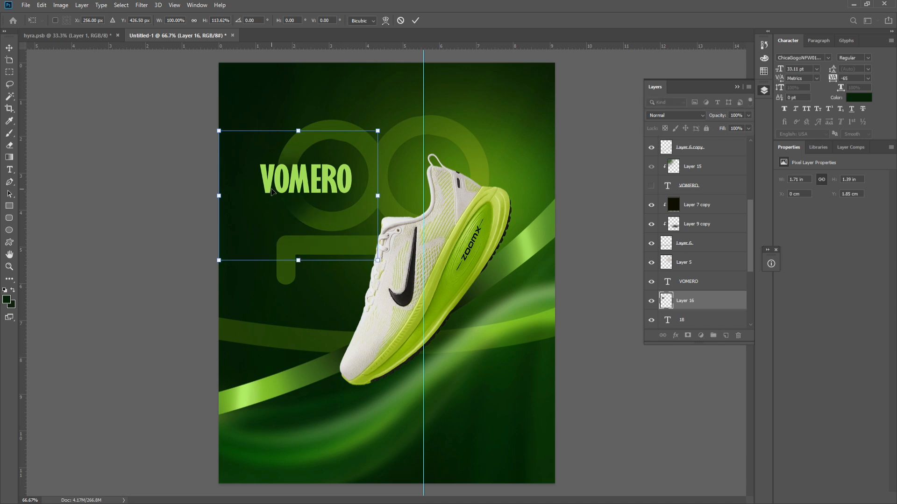
{"action": "left_click_drag", "start_coordinate": [278, 199], "coordinate": [271, 191]}
{"action": "left_click_drag", "start_coordinate": [203, 189], "coordinate": [193, 191]}
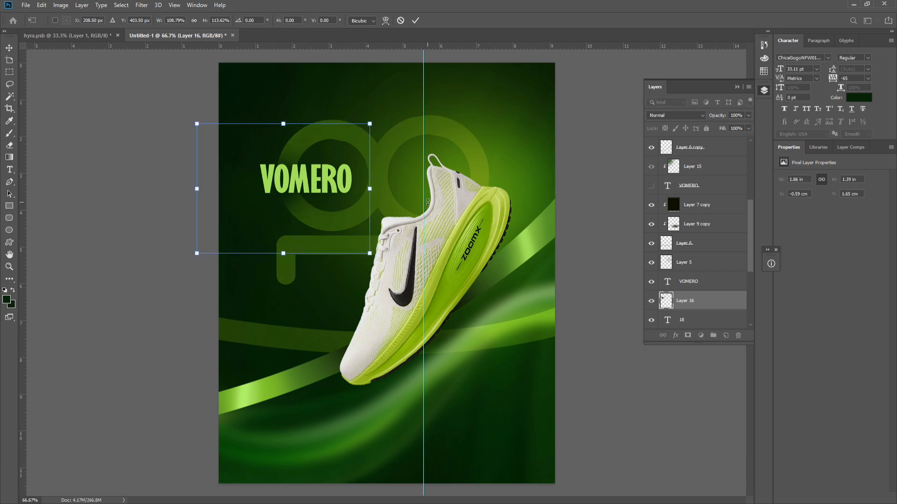
{"action": "left_click_drag", "start_coordinate": [372, 189], "coordinate": [404, 203]}
{"action": "key", "text": "Return"}
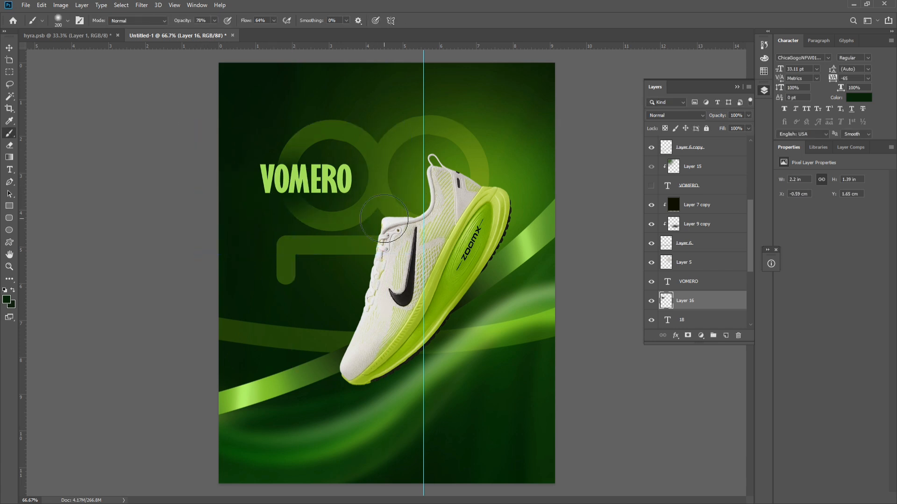
Soften the upper edge of the dark green shade on Layer 16 with a large Eraser brush.
{"action": "key", "text": "e"}
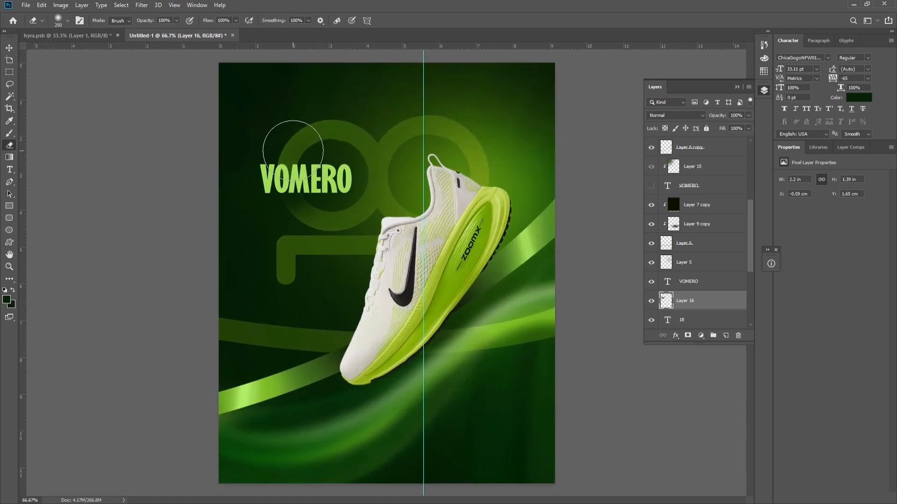
{"action": "key", "text": "bracketright"}
{"action": "key", "text": "bracketright"}
{"action": "key", "text": "bracketright"}
{"action": "key", "text": "bracketright"}
{"action": "key", "text": "bracketright"}
{"action": "key", "text": "bracketright"}
Select the VOMERO text near the 18 and add a new empty layer directly above it.
{"action": "key", "text": "t"}
{"action": "left_click", "coordinate": [355, 173]}
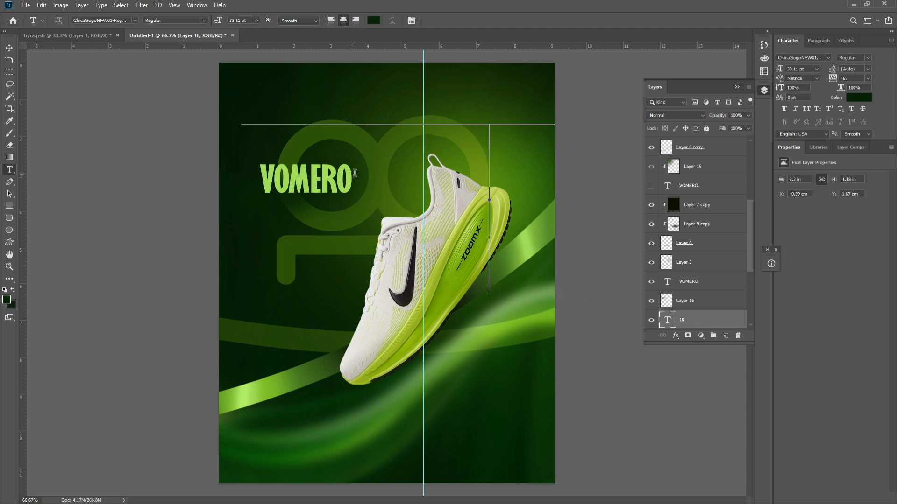
{"action": "left_click", "coordinate": [311, 181]}
{"action": "left_click_drag", "start_coordinate": [261, 178], "coordinate": [304, 174]}
{"action": "left_click", "coordinate": [320, 171]}
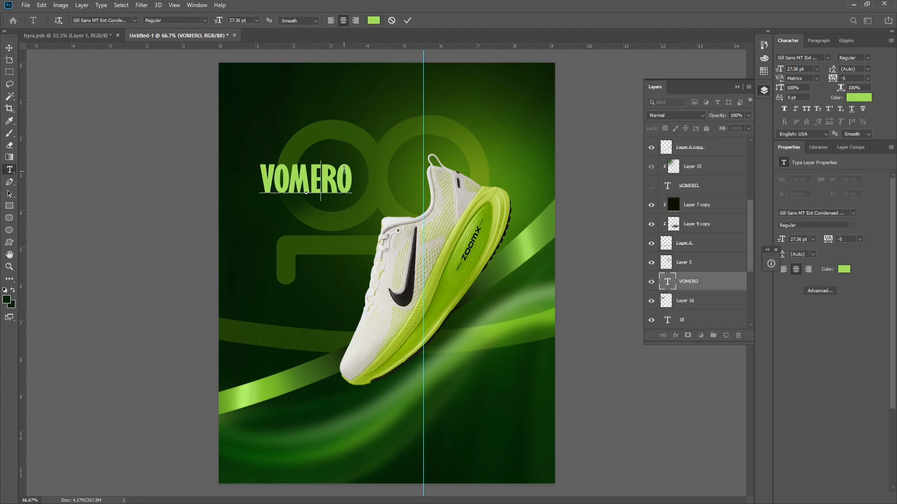
{"action": "key", "text": "Escape"}
{"action": "key", "text": "ctrl+shift+n"}
{"action": "key", "text": "Return"}
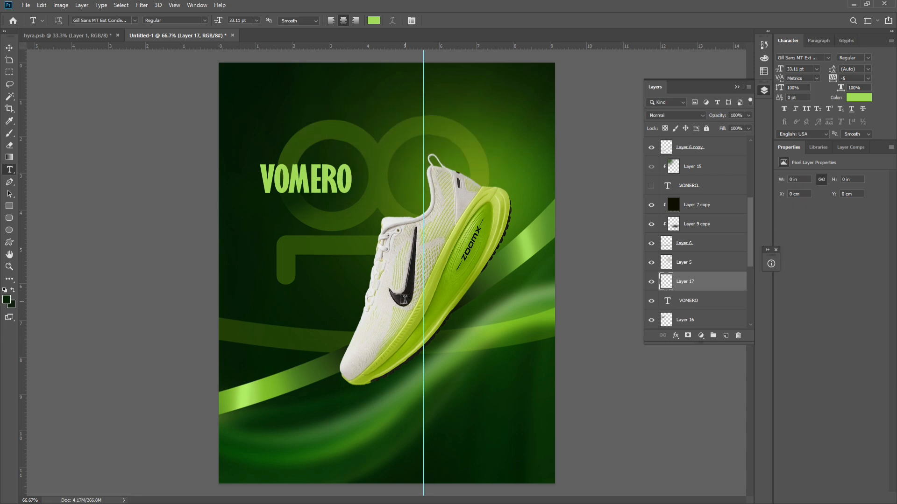
Sample the green from the shoe's sole and paint it over the VOMERO text's left end with a soft 400 px brush.
{"action": "key", "text": "i"}
{"action": "left_click_drag", "start_coordinate": [447, 252], "coordinate": [449, 270]}
{"action": "key", "text": "t"}
{"action": "key", "text": "b"}
{"action": "left_click", "coordinate": [271, 183]}
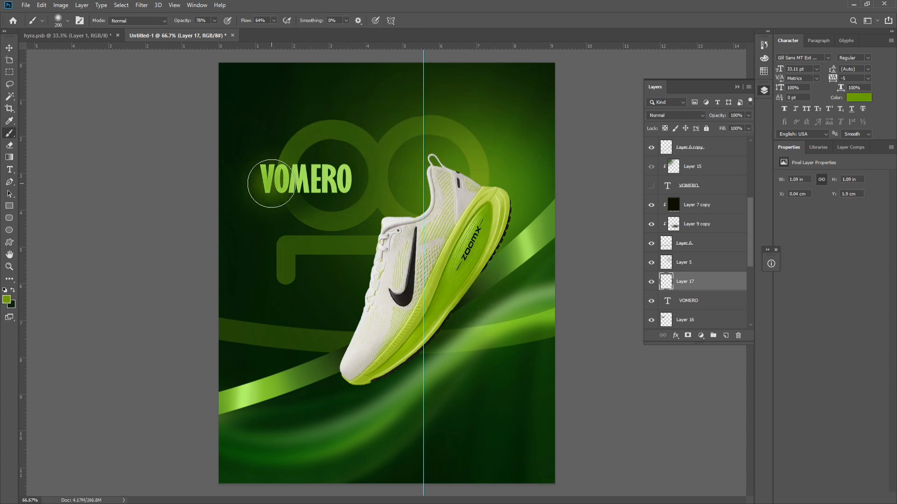
{"action": "key", "text": "]"}
{"action": "key", "text": "]"}
{"action": "key", "text": "]"}
{"action": "left_click", "coordinate": [270, 180]}
{"action": "left_click", "coordinate": [270, 179]}
{"action": "left_click", "coordinate": [269, 179]}
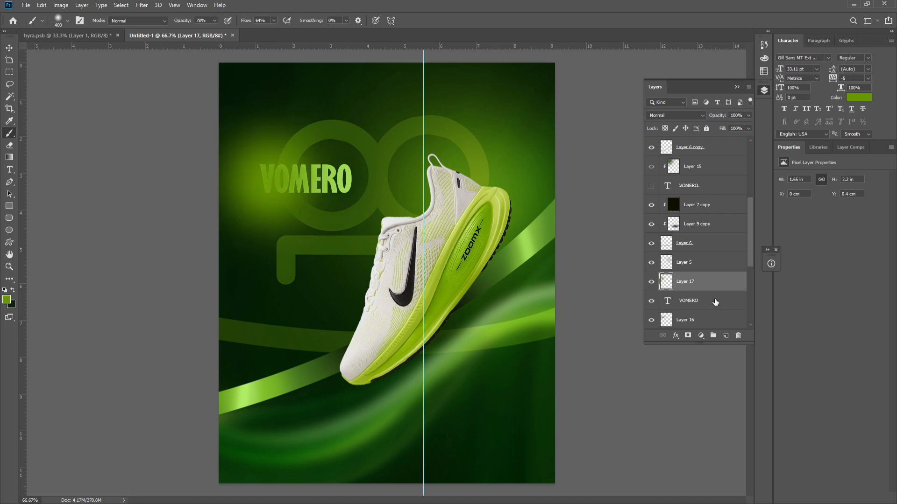
Clip the green paint on Layer 17 to the VOMERO text and widen it to about 2.35 × 2.2 in.
{"action": "right_click", "coordinate": [703, 287]}
{"action": "left_click", "coordinate": [710, 288]}
{"action": "key", "text": "ctrl+minus"}
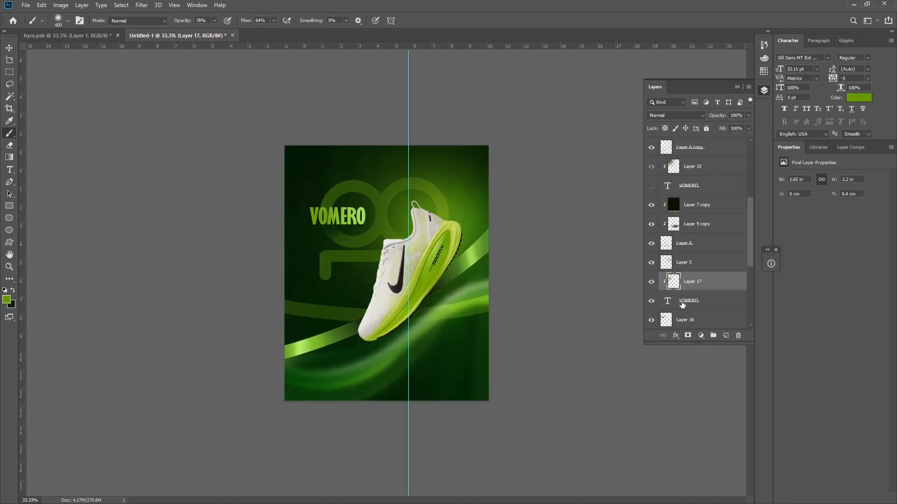
{"action": "key", "text": "ctrl+t"}
{"action": "left_click_drag", "start_coordinate": [261, 204], "coordinate": [244, 203]}
{"action": "left_click_drag", "start_coordinate": [376, 204], "coordinate": [409, 204]}
{"action": "left_click_drag", "start_coordinate": [388, 212], "coordinate": [382, 205]}
{"action": "key", "text": "Return"}
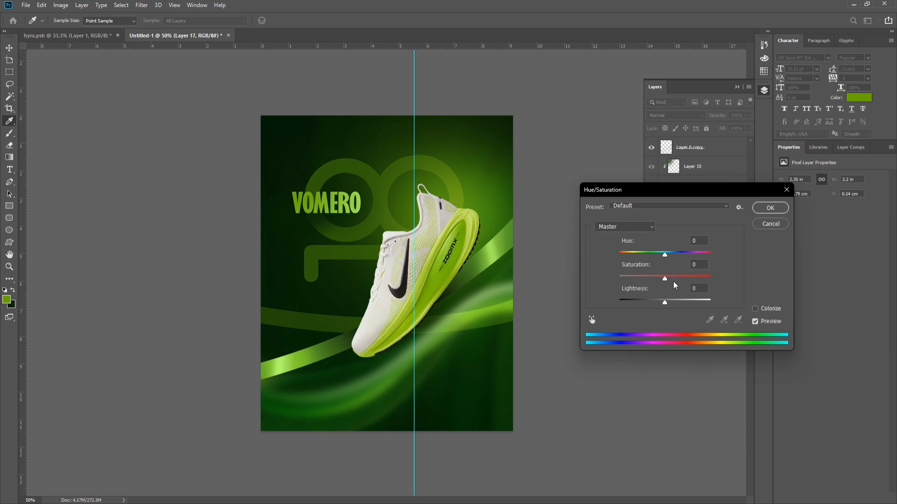
Raise the saturation of the green shading on Layer 17 slightly with Hue/Saturation and reselect the VOMERO text layer.
{"action": "left_click_drag", "start_coordinate": [674, 279], "coordinate": [681, 280]}
{"action": "key", "text": "Return"}
{"action": "left_click", "coordinate": [680, 307]}
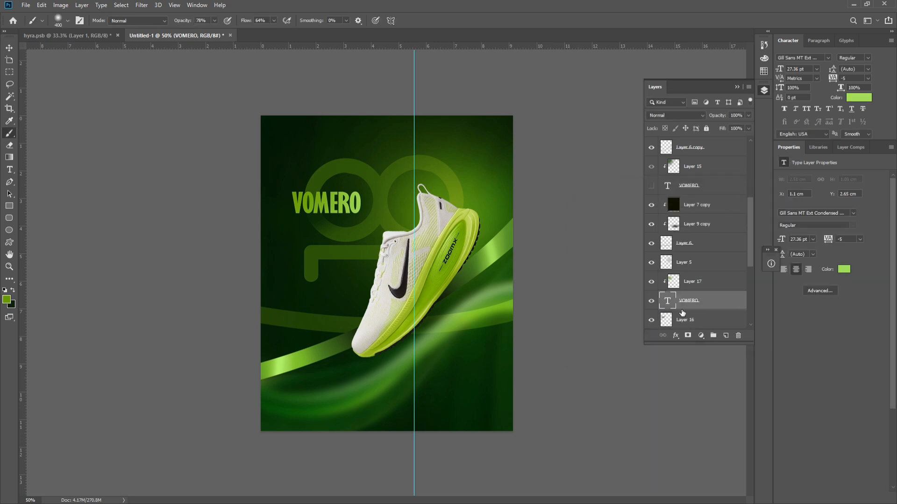
{"action": "left_click", "coordinate": [677, 285]}
{"action": "left_click", "coordinate": [681, 302]}
{"action": "key", "text": "t"}
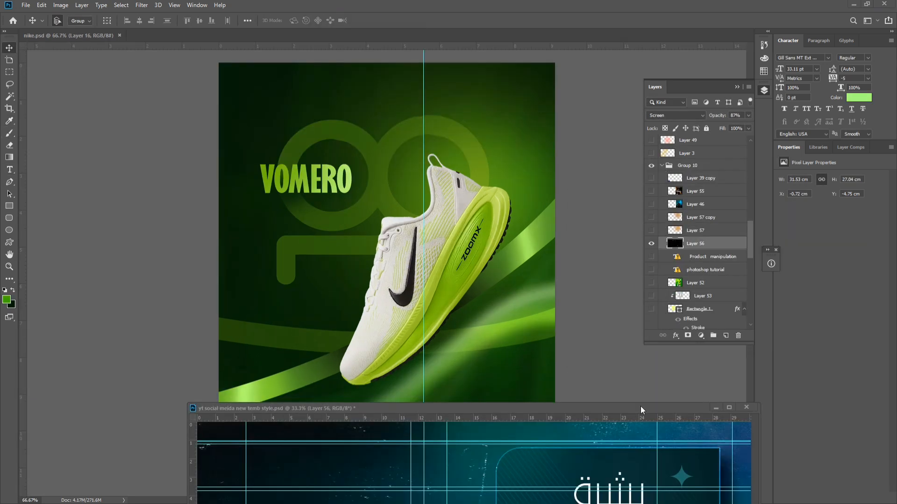
Copy the scratch texture Layer 56 from "yt social meida new temb style.psd" into nike.psd and place it below Layer 11.
{"action": "left_click_drag", "start_coordinate": [676, 243], "coordinate": [418, 193]}
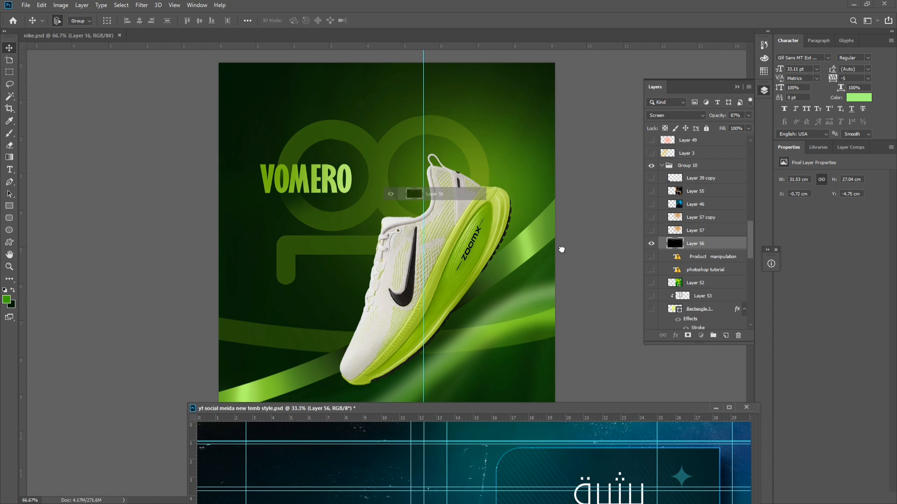
{"action": "left_click_drag", "start_coordinate": [516, 267], "coordinate": [517, 267]}
{"action": "left_click_drag", "start_coordinate": [482, 409], "coordinate": [394, 217]}
{"action": "left_click_drag", "start_coordinate": [535, 219], "coordinate": [403, 209]}
{"action": "left_click", "coordinate": [500, 210]}
{"action": "left_click_drag", "start_coordinate": [672, 150], "coordinate": [680, 236]}
Scale the scratch texture on Layer 18 proportionally down to a little over half its size over the poster.
{"action": "key", "text": "ctrl+minus"}
{"action": "key", "text": "ctrl+t"}
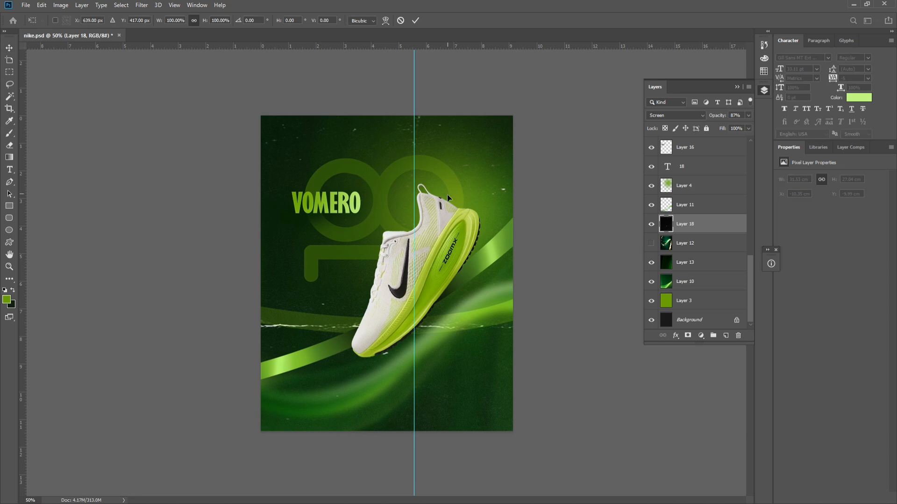
{"action": "key", "text": "ctrl+minus"}
{"action": "key", "text": "ctrl+minus"}
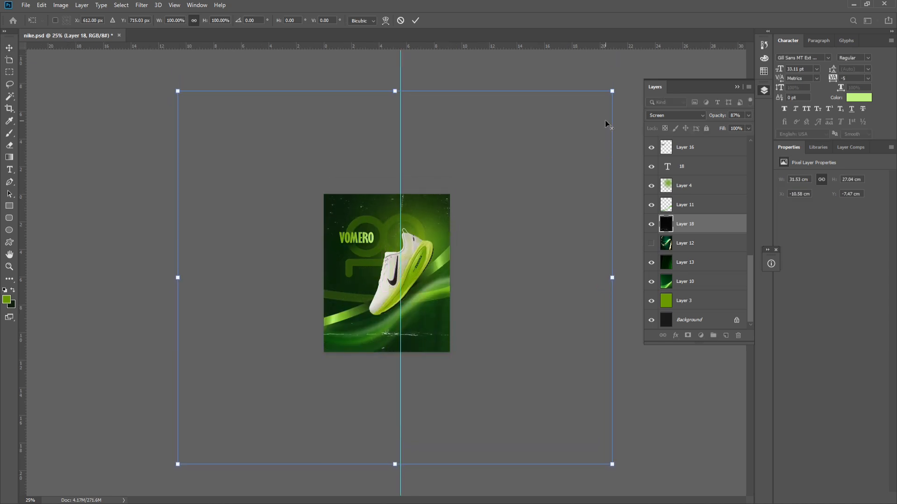
{"action": "left_click_drag", "start_coordinate": [607, 100], "coordinate": [494, 150]}
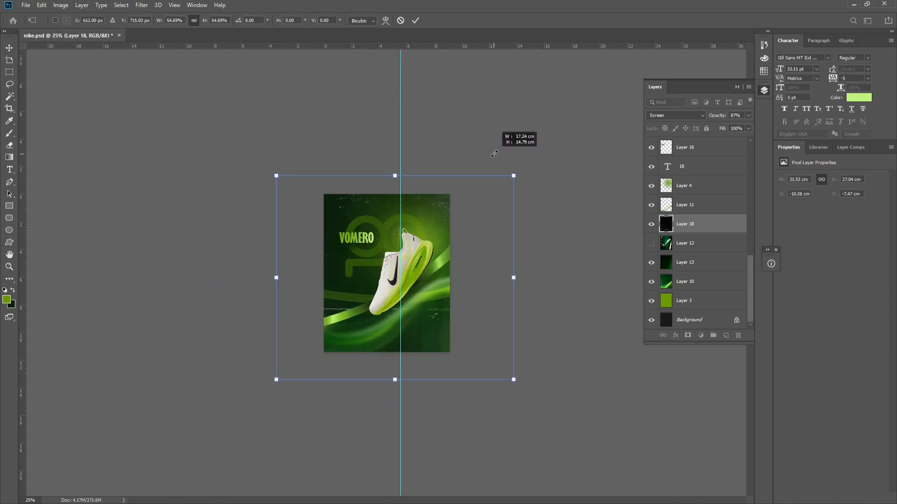
{"action": "key", "text": "Return"}
Enlarge the scratch texture to about 21.37 × 18.33 cm and shift it so its white crack line runs along the poster's lower edge.
{"action": "key", "text": "ctrl+plus"}
{"action": "key", "text": "ctrl+plus"}
{"action": "key", "text": "ctrl+t"}
{"action": "key", "text": "ctrl+minus"}
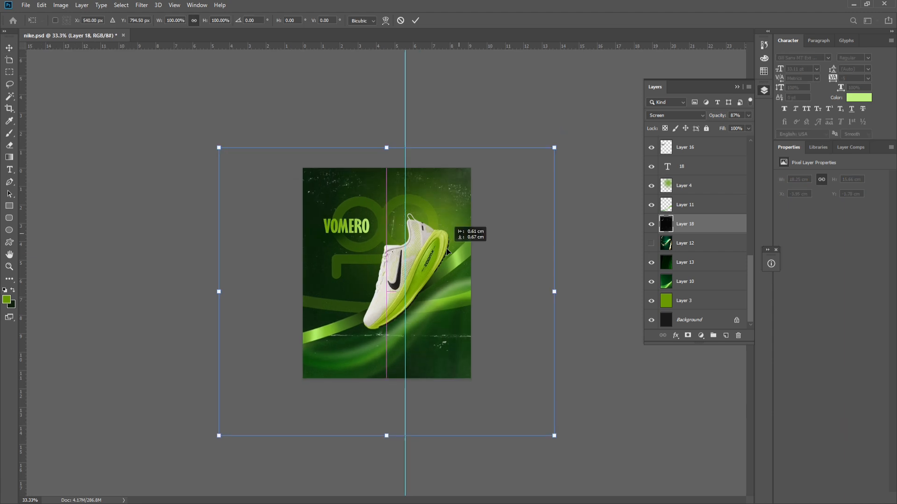
{"action": "left_click_drag", "start_coordinate": [202, 447], "coordinate": [145, 497]}
{"action": "left_click_drag", "start_coordinate": [313, 412], "coordinate": [370, 407]}
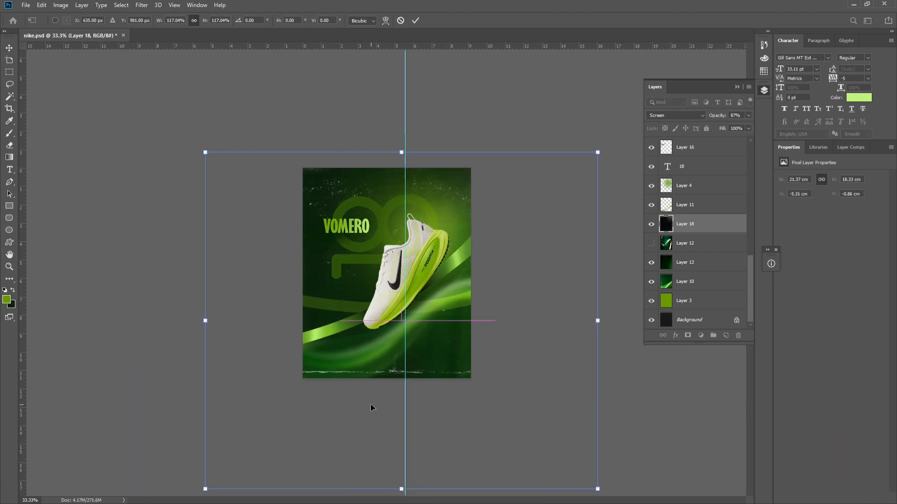
{"action": "key", "text": "Return"}
{"action": "key", "text": "ctrl+plus"}
{"action": "key", "text": "ctrl+plus"}
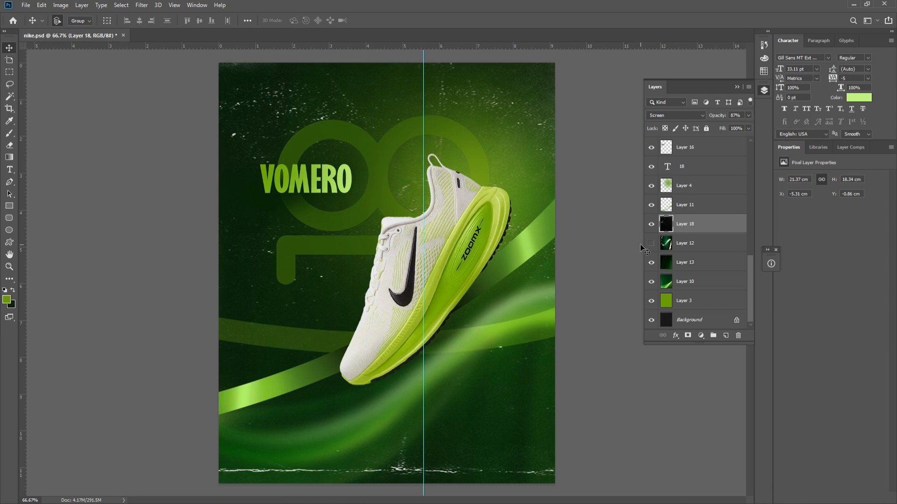
Preview other blend modes for the scratch texture on Layer 18 and keep Screen.
{"action": "left_click", "coordinate": [675, 115]}
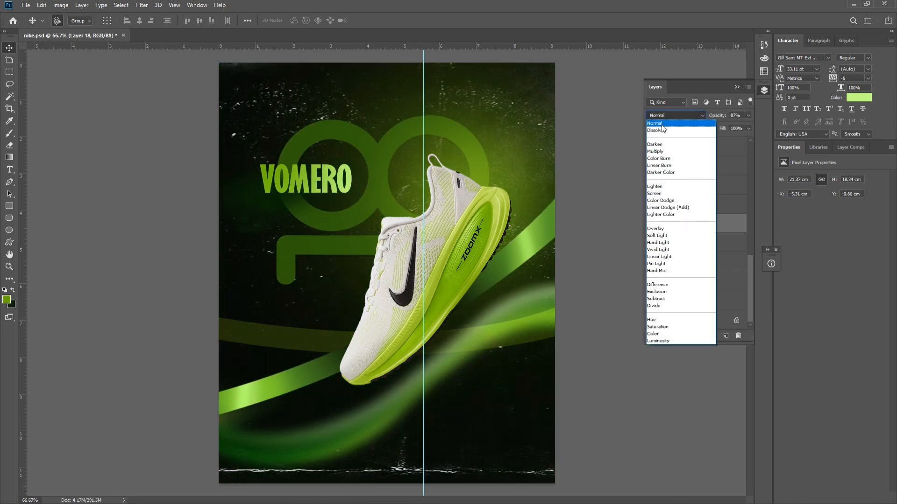
{"action": "left_click", "coordinate": [594, 245]}
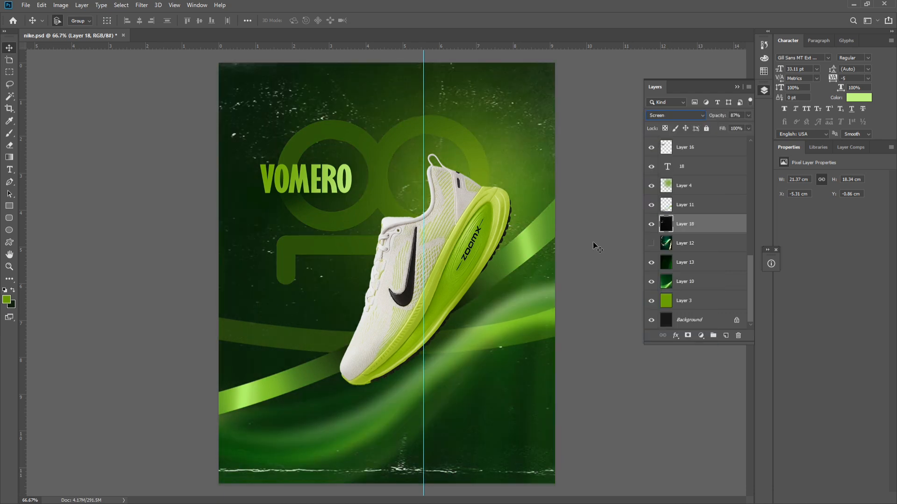
{"action": "key", "text": "ctrl+plus"}
{"action": "key", "text": "ctrl+minus"}
Add a Lorem Ipsum text below the shoe in Anek Malayalam ExtraLight and reduce it to 9.01 pt.
{"action": "key", "text": "t"}
{"action": "left_click", "coordinate": [329, 429]}
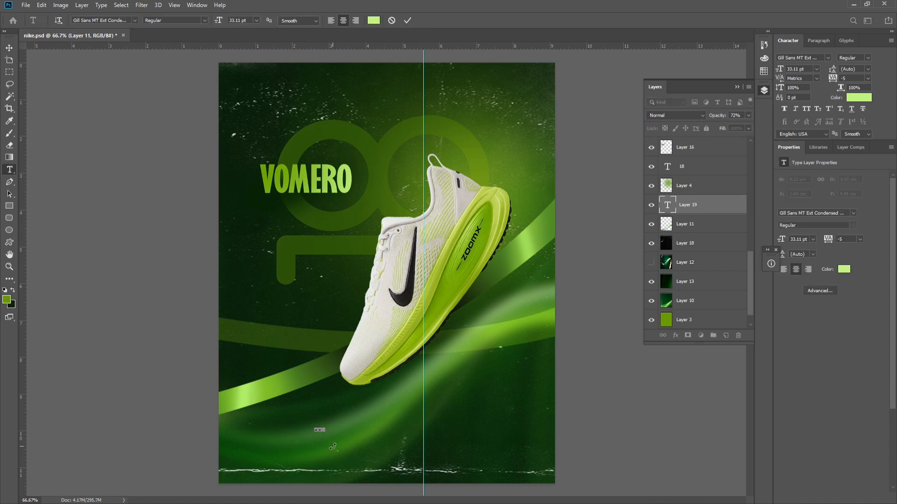
{"action": "left_click", "coordinate": [327, 422]}
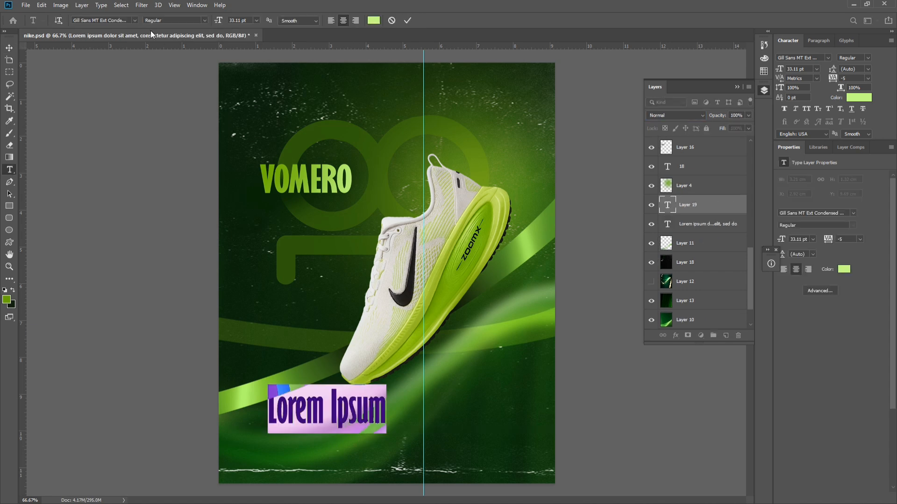
{"action": "left_click", "coordinate": [100, 20]}
{"action": "type", "text": "anek"}
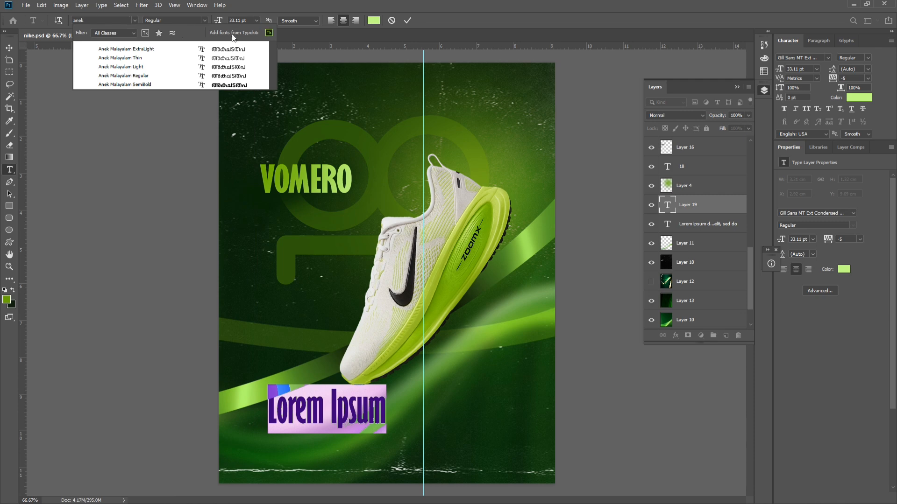
{"action": "left_click", "coordinate": [230, 48]}
{"action": "key", "text": "ctrl+Return"}
{"action": "left_click_drag", "start_coordinate": [219, 21], "coordinate": [204, 23]}
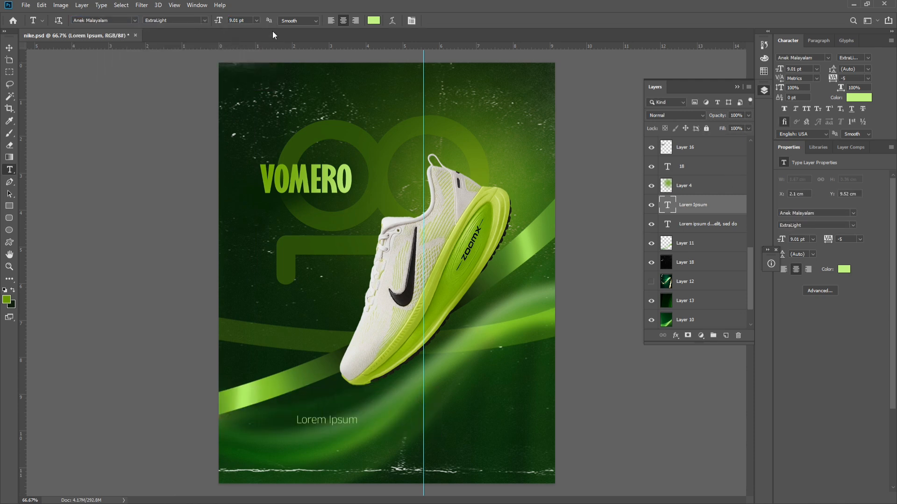
Try the Light weight on the Lorem Ipsum text and set it to Regular.
{"action": "left_click", "coordinate": [204, 20]}
{"action": "left_click", "coordinate": [202, 43]}
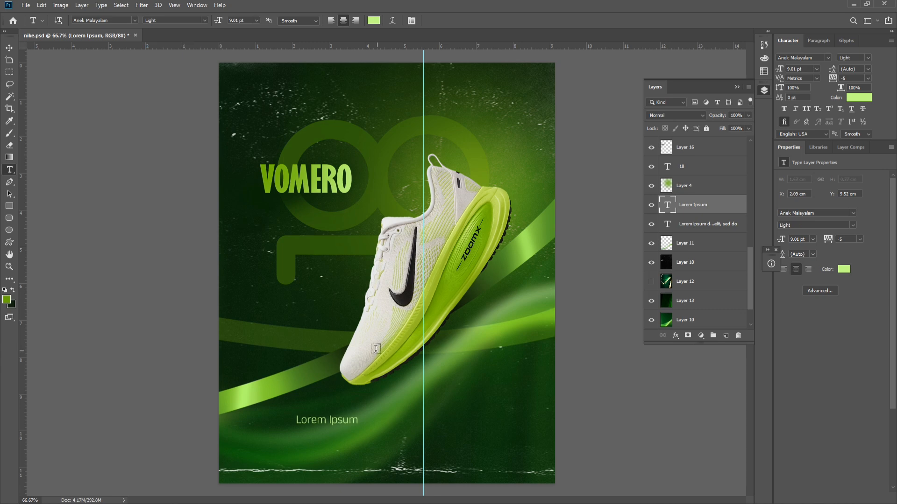
{"action": "left_click", "coordinate": [206, 21]}
{"action": "left_click", "coordinate": [182, 49]}
Replace the Lorem Ipsum placeholder with the copied paragraph starting "THE SWOOSH IS THE LOGO OF AMERICAN ATHLETIC SHOE".
{"action": "left_click", "coordinate": [348, 420]}
{"action": "left_click_drag", "start_coordinate": [358, 421], "coordinate": [251, 415]}
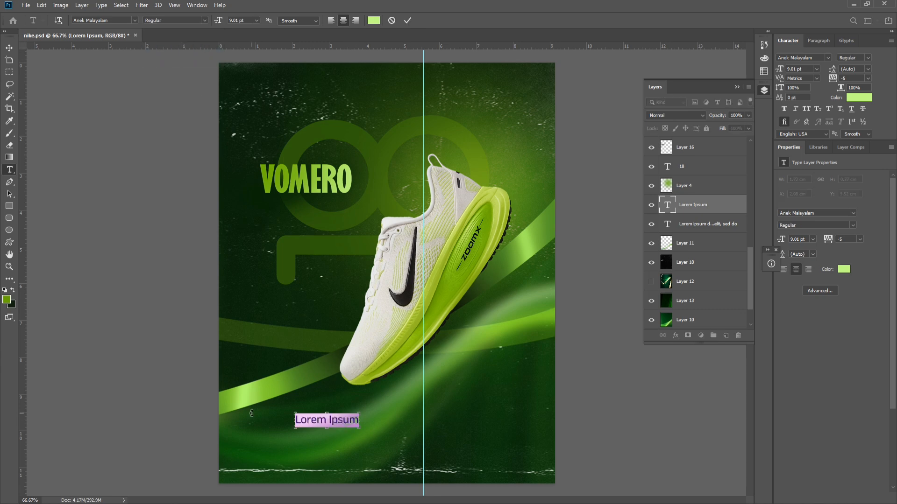
{"action": "key", "text": "ctrl+v"}
{"action": "key", "text": "ctrl+Return"}
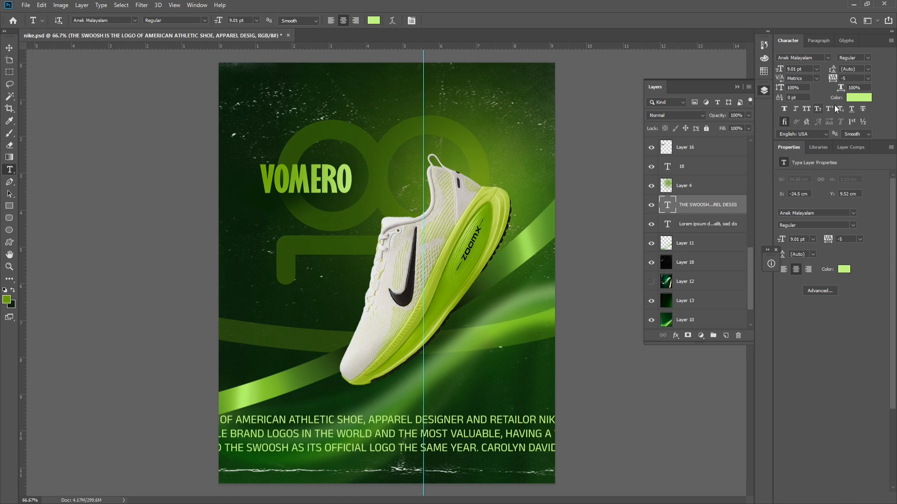
Set the Swoosh paragraph's tracking to -40, its size to 3.01 pt and its alignment to left.
{"action": "left_click_drag", "start_coordinate": [835, 78], "coordinate": [833, 77]}
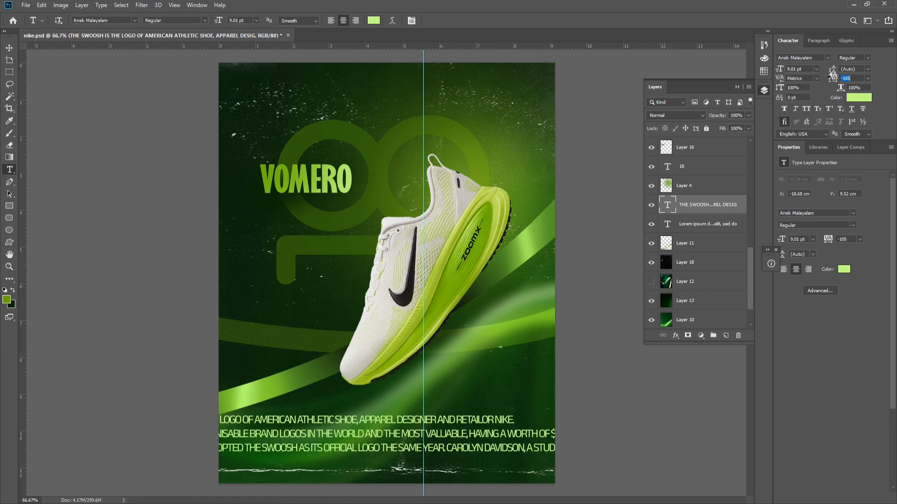
{"action": "type", "text": "-40"}
{"action": "key", "text": "Return"}
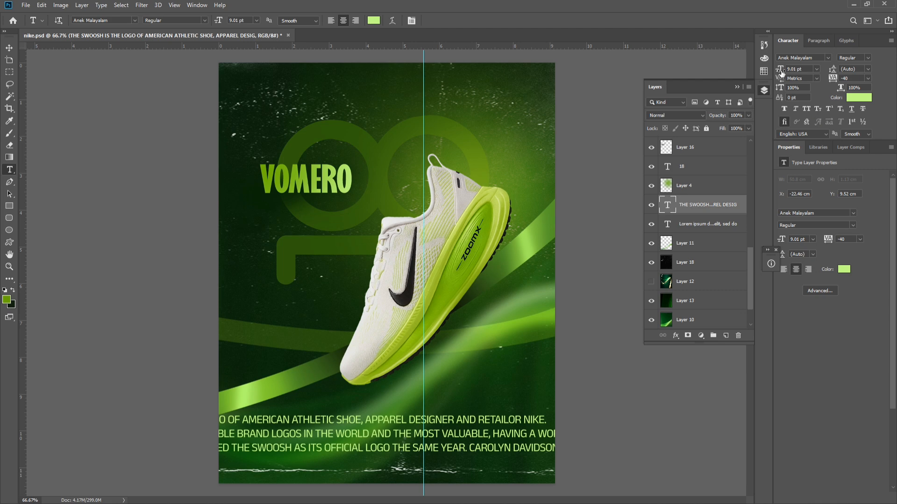
{"action": "mouse_move", "coordinate": [780, 71]}
{"action": "left_mouse_down"}
{"action": "mouse_move", "coordinate": [773, 70]}
{"action": "mouse_move", "coordinate": [781, 71]}
{"action": "left_mouse_up"}
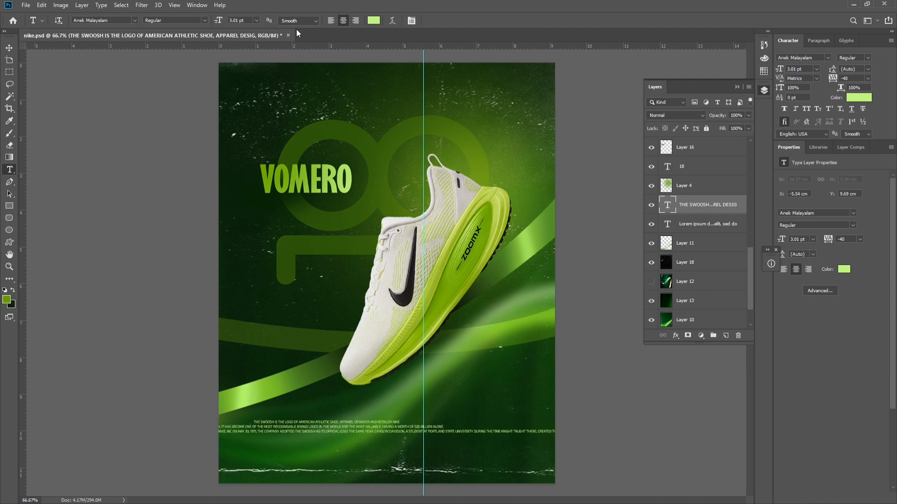
{"action": "left_click", "coordinate": [331, 20]}
Break the Swoosh paragraph into new lines before "INC ON MAY 30, 1971" and before "A STUDENT AT PORTLAND STATE UNIVERSITY".
{"action": "key", "text": "ctrl+plus"}
{"action": "scroll", "coordinate": [378, 413], "scroll_direction": "down", "scroll_amount": 8}
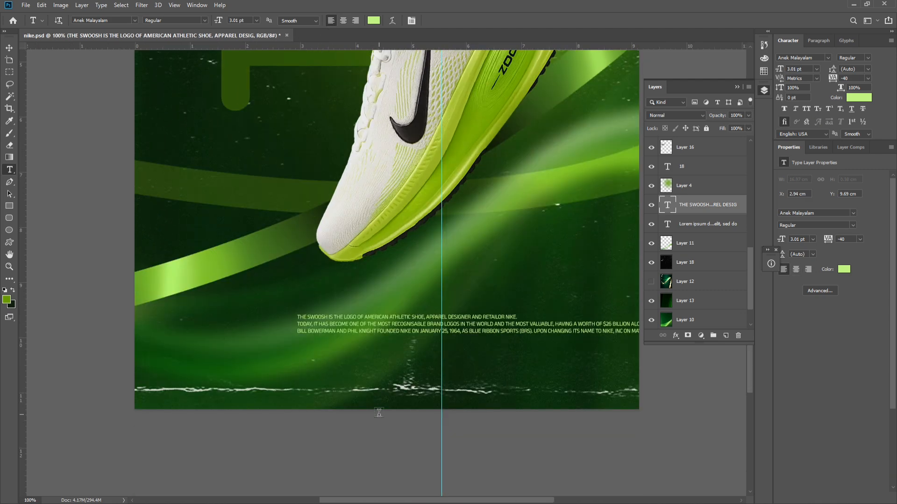
{"action": "scroll", "coordinate": [378, 412], "scroll_direction": "right", "scroll_amount": 5}
{"action": "left_click", "coordinate": [499, 317]}
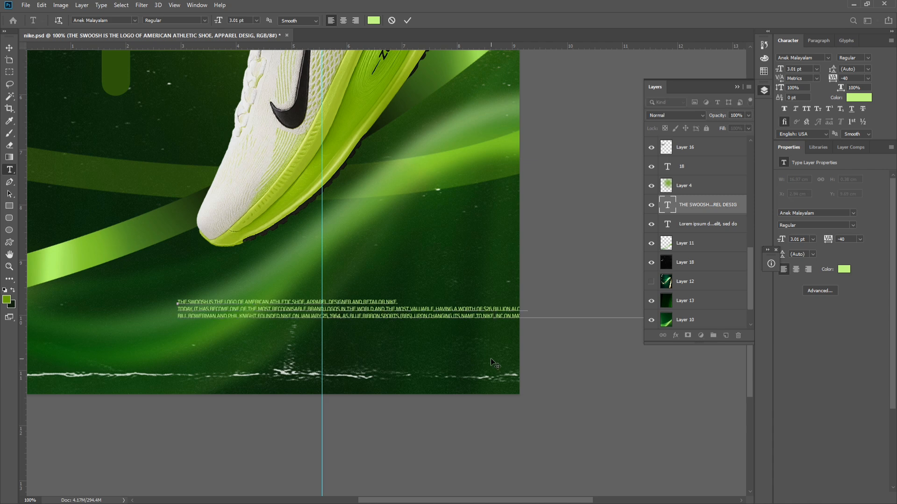
{"action": "key", "text": "Return"}
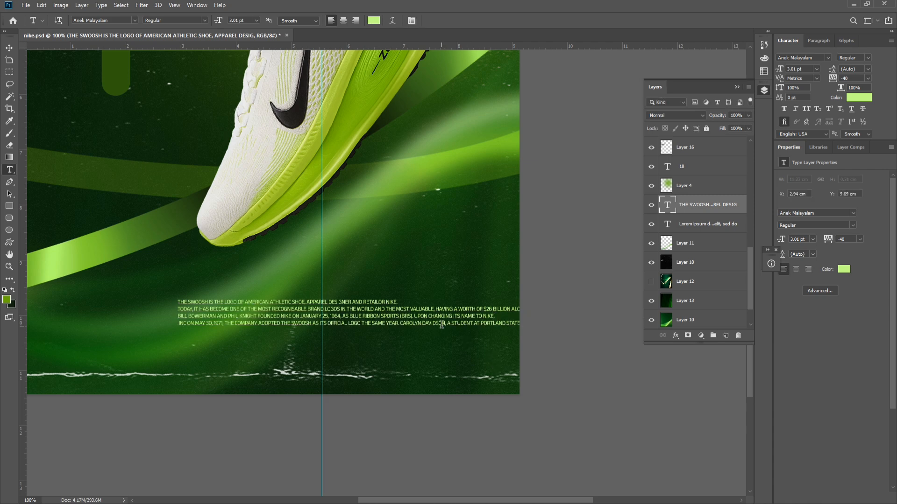
{"action": "key", "text": "Return"}
{"action": "left_click", "coordinate": [440, 393]}
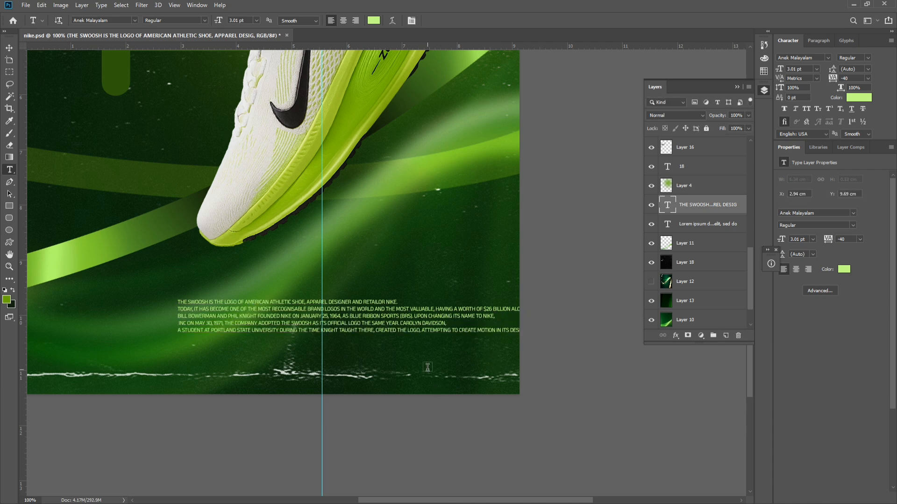
{"action": "left_click", "coordinate": [422, 334]}
{"action": "left_click", "coordinate": [422, 347]}
{"action": "key", "text": "ctrl+z"}
Start a new line in the Swoosh paragraph before "ATTEMPTING TO CREATE MOTION IN ITS DESIGN".
{"action": "key", "text": "ctrl+plus"}
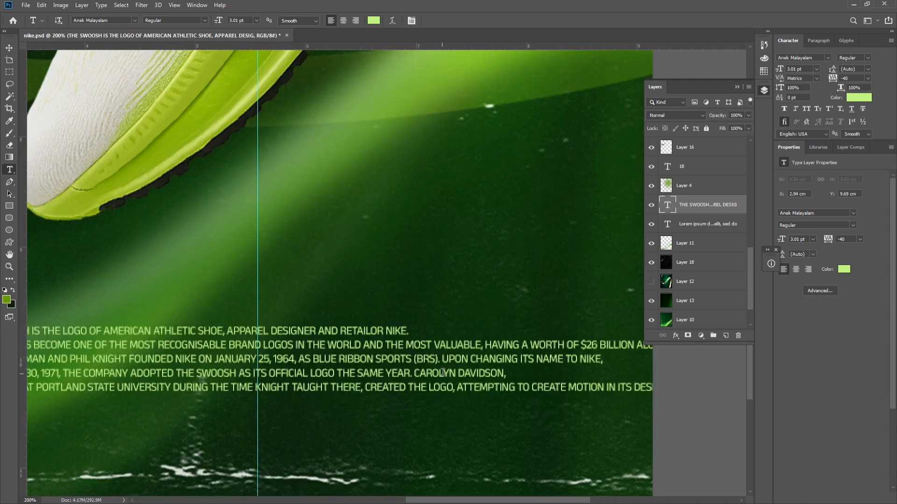
{"action": "left_click", "coordinate": [457, 389]}
{"action": "key", "text": "Return"}
{"action": "key", "text": "ctrl+minus"}
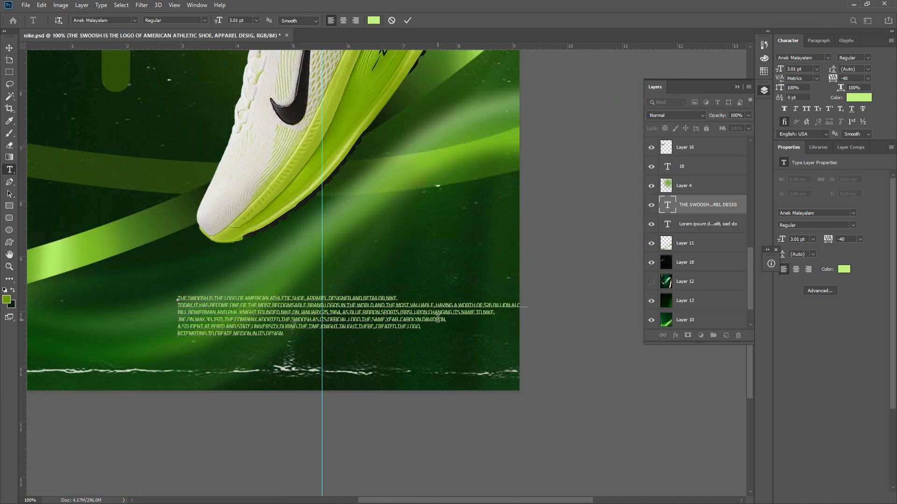
Start a new line in the Swoosh paragraph before "HAVING A WORTH OF $26 BILLION ALONE" and finish editing the text.
{"action": "left_click", "coordinate": [435, 305]}
{"action": "key", "text": "Return"}
{"action": "key", "text": "ctrl+Return"}
{"action": "key", "text": "ctrl+minus"}
{"action": "key", "text": "ctrl+minus"}
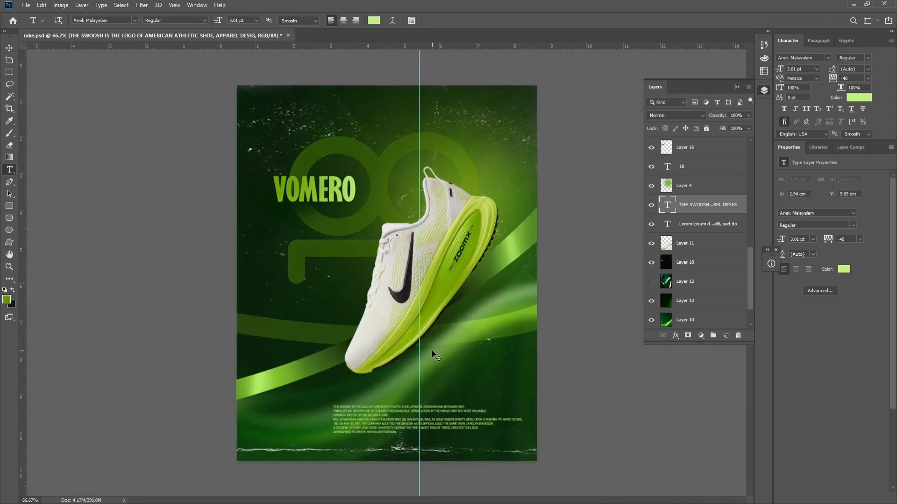
Enlarge the Swoosh paragraph to 3.7 pt, place it across the lower part of the poster and center-align its lines.
{"action": "key", "text": "ctrl+t"}
{"action": "mouse_move", "coordinate": [342, 408]}
{"action": "left_mouse_down"}
{"action": "mouse_move", "coordinate": [306, 414]}
{"action": "mouse_move", "coordinate": [332, 409]}
{"action": "left_mouse_up"}
{"action": "key", "text": "ctrl+z"}
{"action": "key", "text": "ctrl+z"}
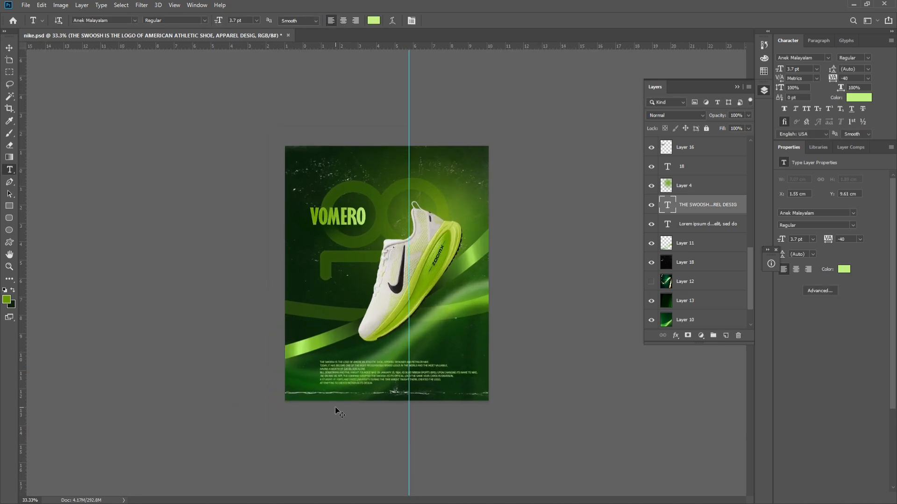
{"action": "left_click_drag", "start_coordinate": [350, 396], "coordinate": [396, 400]}
{"action": "key", "text": "Return"}
{"action": "left_click", "coordinate": [343, 20]}
{"action": "left_click", "coordinate": [9, 49]}
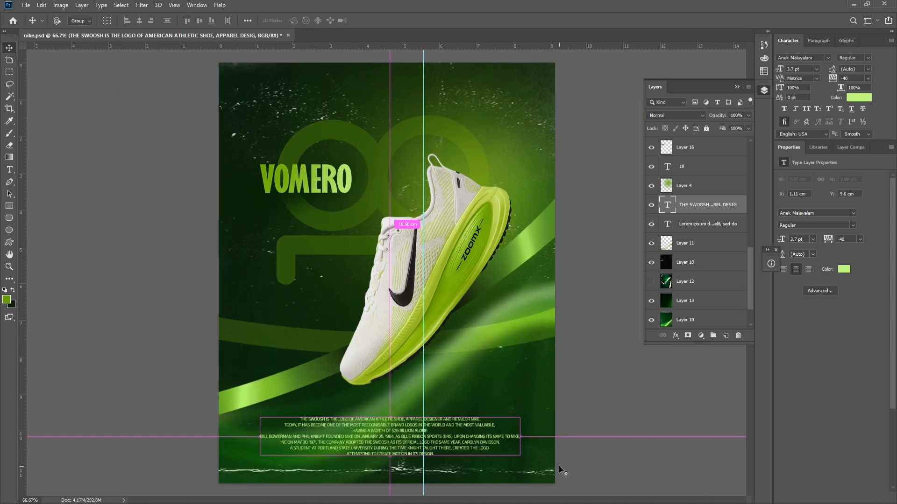
Paste the Nike swoosh logo image above Layer 2 and remove its white background with the Background Eraser.
{"action": "scroll", "coordinate": [696, 234], "scroll_direction": "down", "scroll_amount": 6}
{"action": "left_click", "coordinate": [688, 166]}
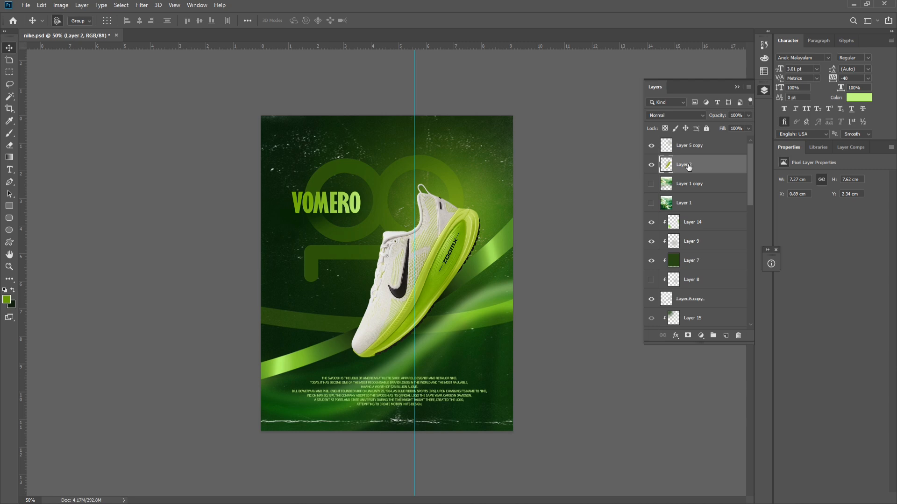
{"action": "key", "text": "ctrl+v"}
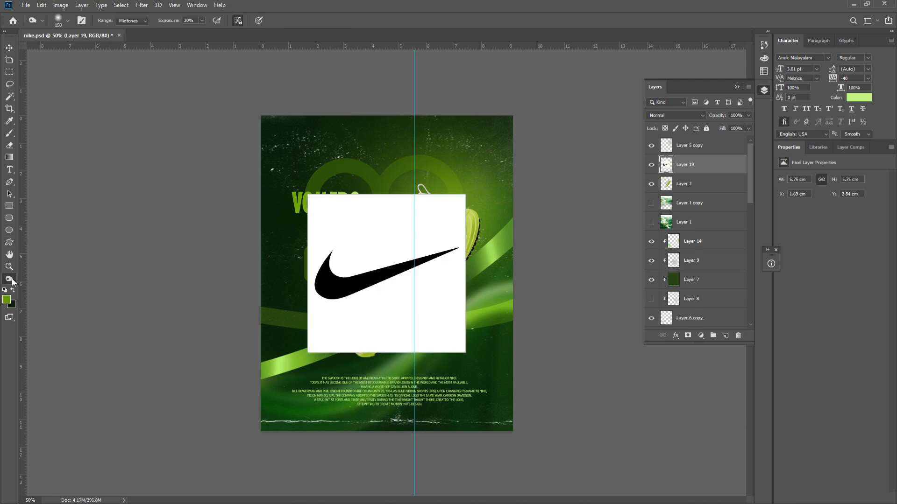
{"action": "right_click", "coordinate": [9, 278]}
{"action": "left_click", "coordinate": [44, 310]}
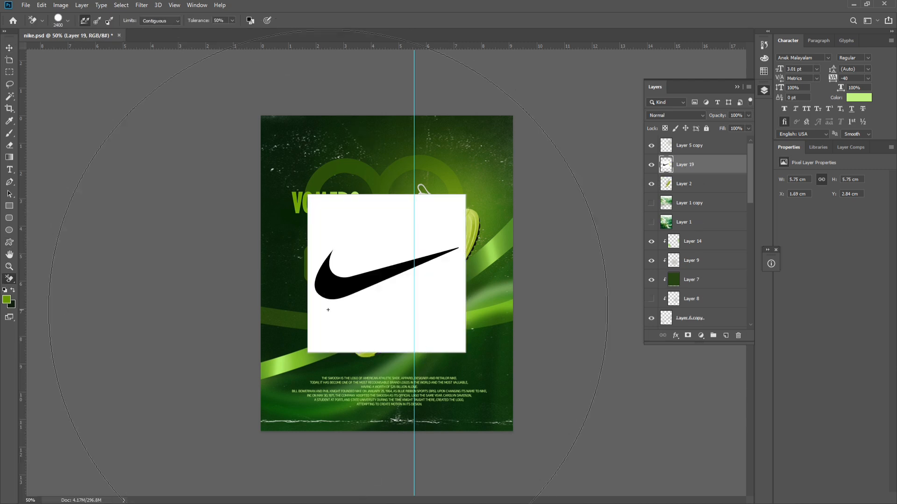
{"action": "left_click", "coordinate": [321, 301]}
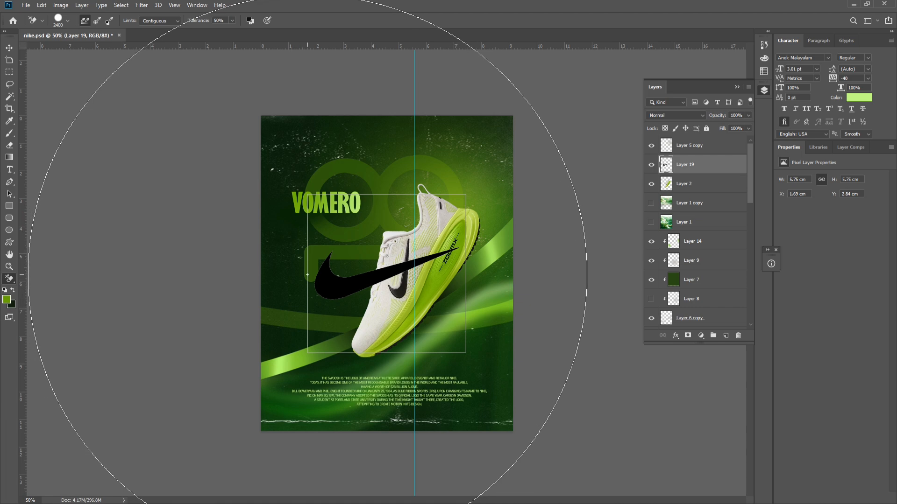
Turn the black swoosh logo white by setting its Hue/Saturation Lightness to +100.
{"action": "left_click", "coordinate": [10, 72]}
{"action": "key", "text": "ctrl+minus"}
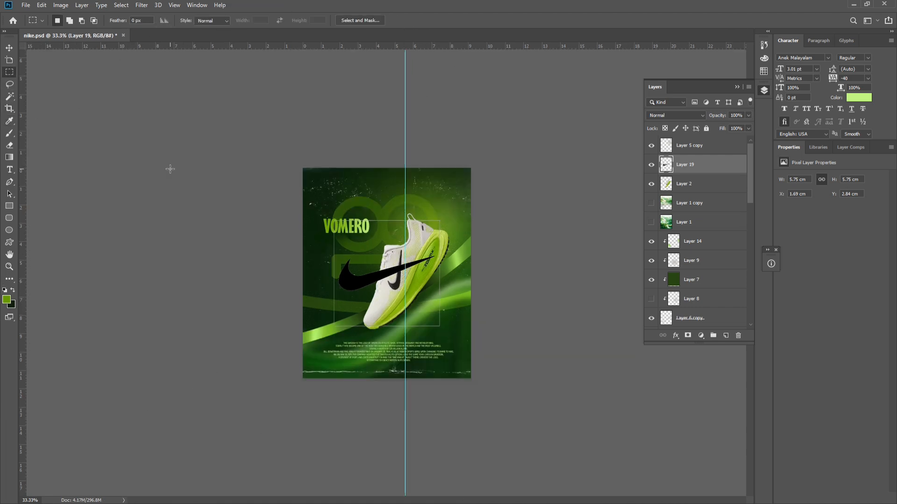
{"action": "key", "text": "ctrl+u"}
{"action": "left_click", "coordinate": [714, 287]}
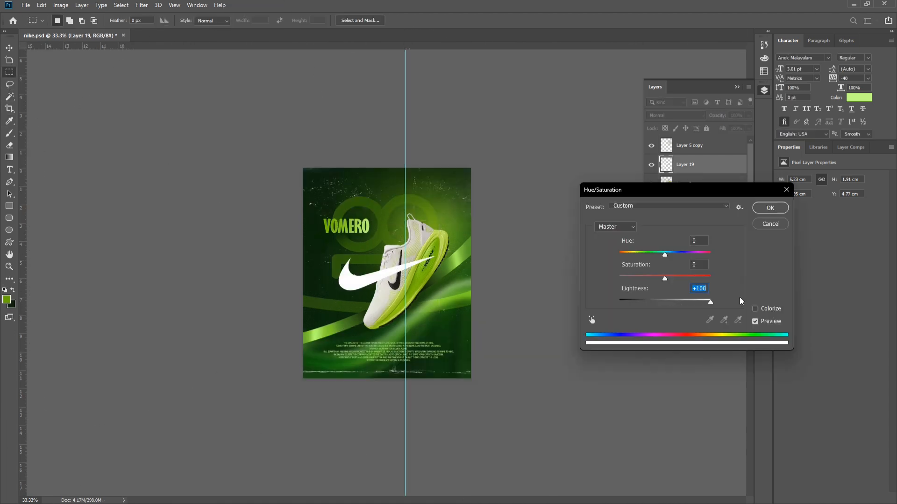
{"action": "key", "text": "Return"}
Shrink the white swoosh logo to about 1.6 cm wide and place it in the poster's upper-right corner.
{"action": "key", "text": "ctrl+t"}
{"action": "left_click_drag", "start_coordinate": [435, 293], "coordinate": [362, 199]}
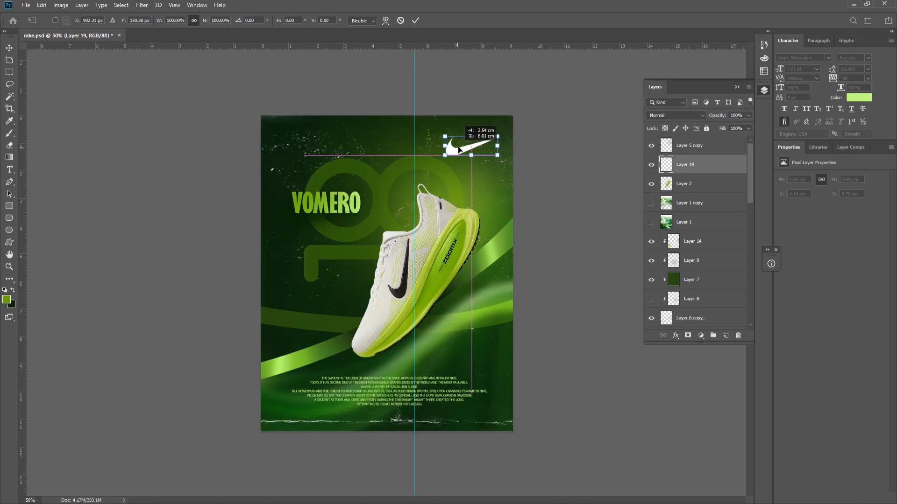
{"action": "left_click_drag", "start_coordinate": [458, 147], "coordinate": [453, 146]}
{"action": "left_click_drag", "start_coordinate": [469, 136], "coordinate": [473, 137]}
{"action": "key", "text": "Return"}
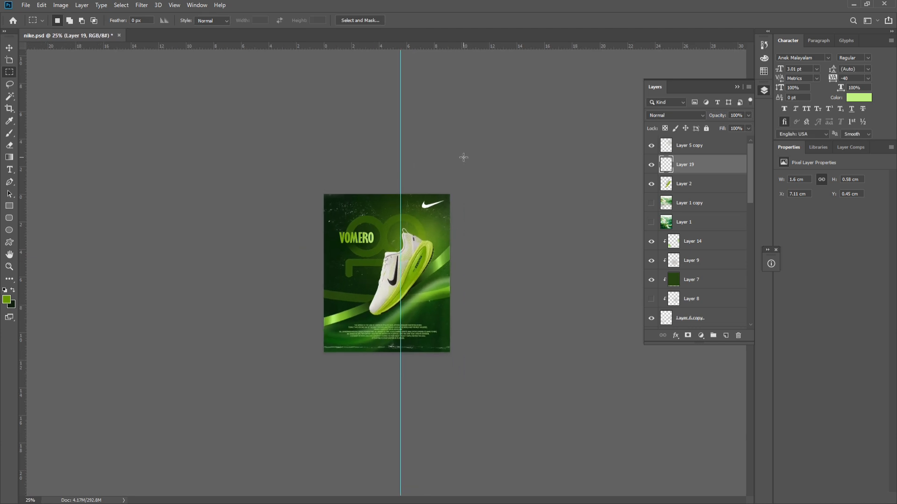
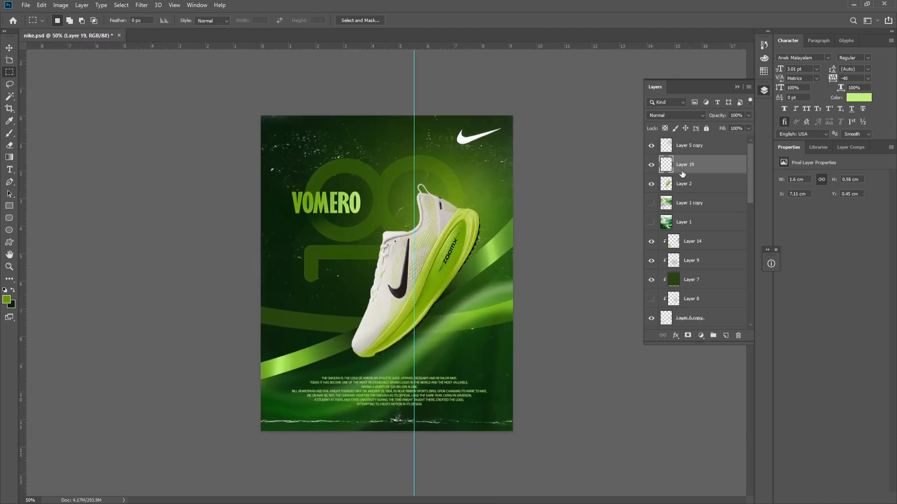
Rotate the shoe on Layer 2 slightly clockwise and shift it a little up and left.
{"action": "left_click", "coordinate": [684, 184]}
{"action": "key", "text": "ctrl+t"}
{"action": "left_click_drag", "start_coordinate": [493, 174], "coordinate": [517, 160]}
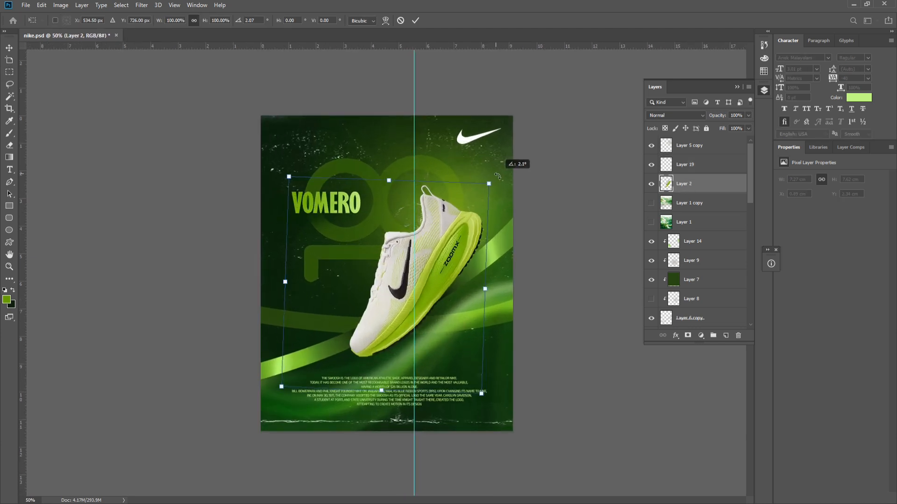
{"action": "left_click_drag", "start_coordinate": [435, 265], "coordinate": [433, 262]}
{"action": "key", "text": "Return"}
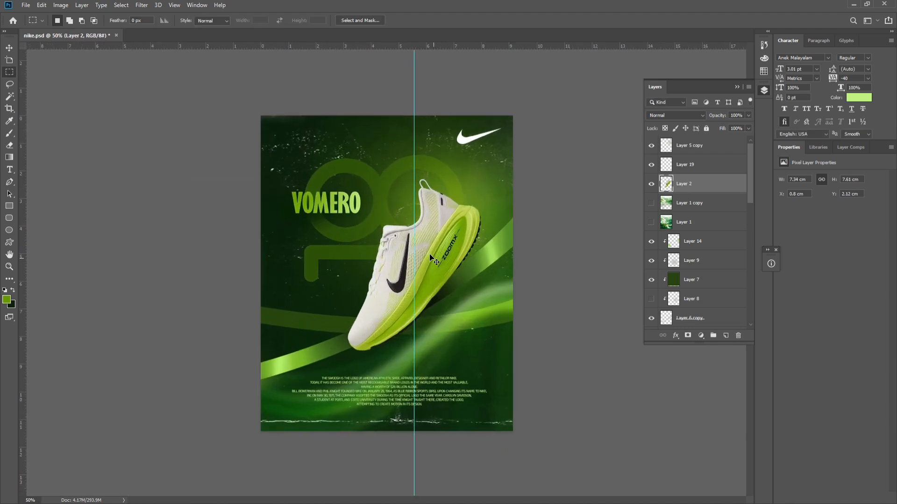
Paste the green ribbon image above the shoe and erase its white background with the Background Eraser.
{"action": "key", "text": "ctrl+plus"}
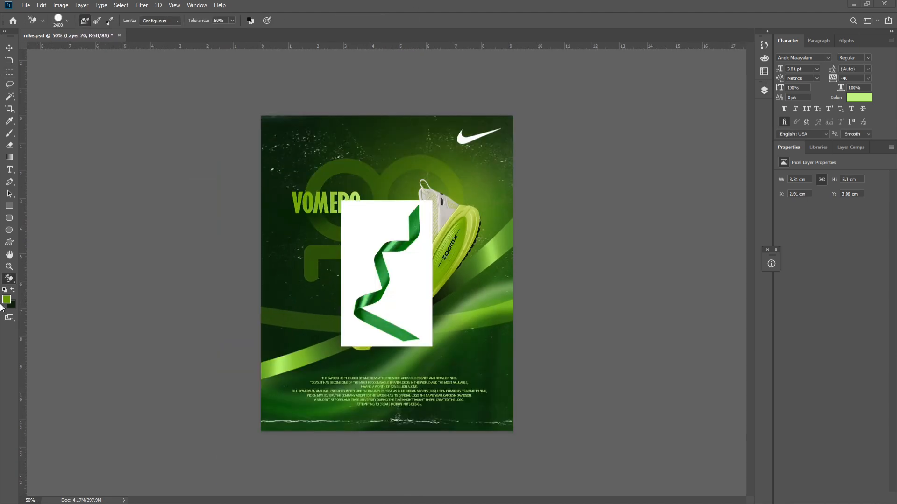
{"action": "key", "text": "e"}
{"action": "left_click", "coordinate": [411, 327]}
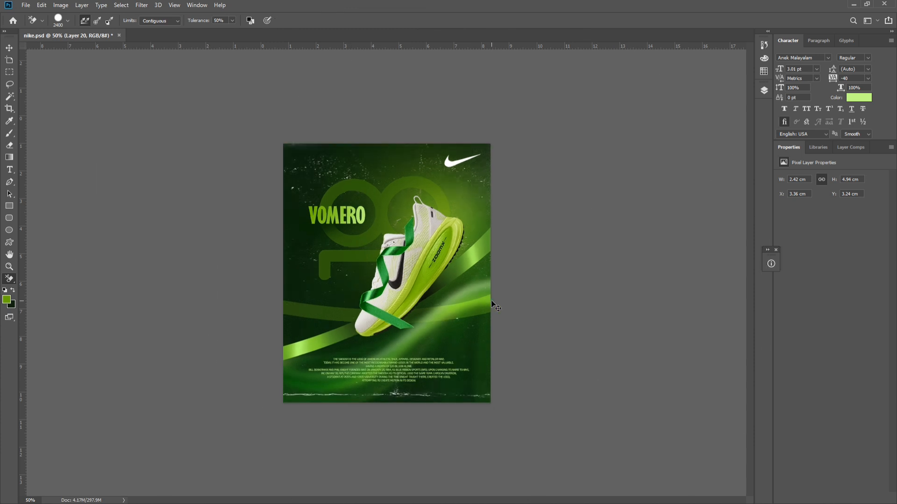
Scale the green ribbon to about 202%, rotate it about 19° clockwise and move it to the poster's right side.
{"action": "key", "text": "ctrl+t"}
{"action": "left_click_drag", "start_coordinate": [409, 228], "coordinate": [448, 146]}
{"action": "left_click_drag", "start_coordinate": [497, 175], "coordinate": [529, 281]}
{"action": "left_click_drag", "start_coordinate": [367, 312], "coordinate": [443, 341]}
{"action": "left_click_drag", "start_coordinate": [610, 284], "coordinate": [574, 204]}
{"action": "left_click_drag", "start_coordinate": [415, 317], "coordinate": [444, 274]}
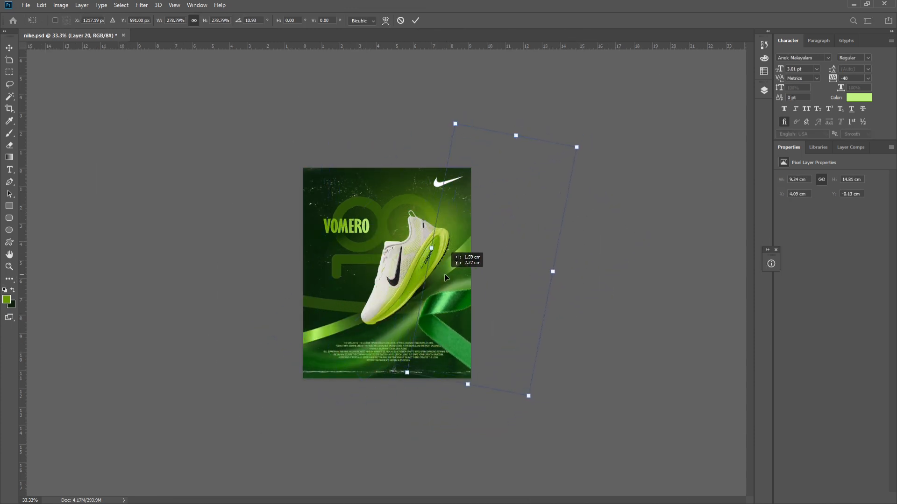
{"action": "left_click_drag", "start_coordinate": [604, 138], "coordinate": [619, 154]}
{"action": "left_click_drag", "start_coordinate": [455, 289], "coordinate": [461, 284]}
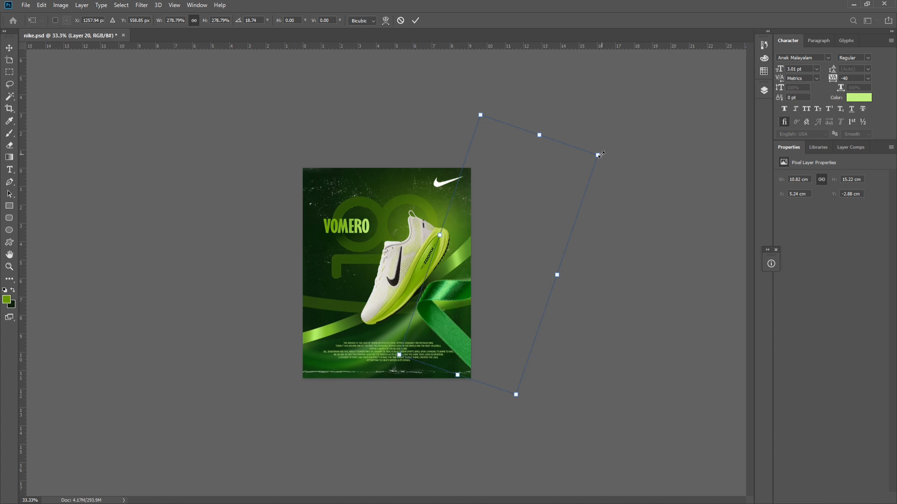
{"action": "left_click_drag", "start_coordinate": [599, 155], "coordinate": [546, 204]}
{"action": "left_click_drag", "start_coordinate": [520, 309], "coordinate": [514, 306]}
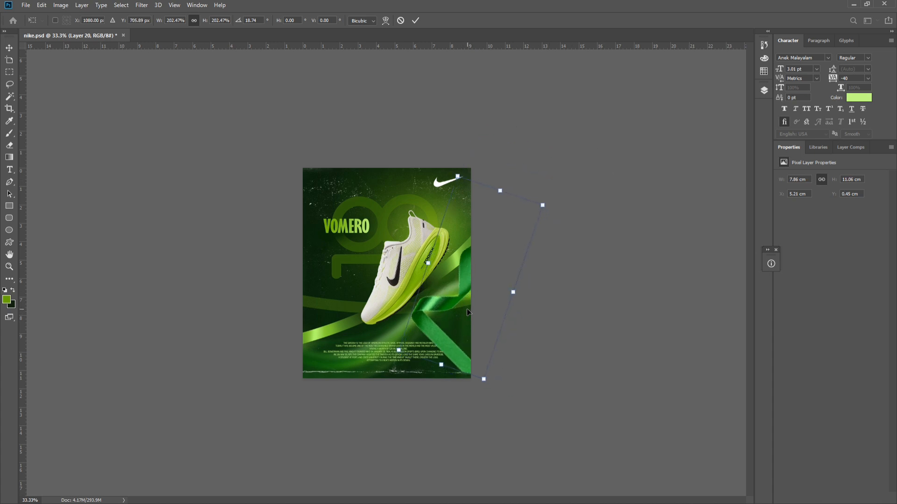
Reorient and enlarge the ribbon to about 18 cm wide so it curls through the poster's lower-right corner.
{"action": "left_click_drag", "start_coordinate": [509, 346], "coordinate": [432, 300]}
{"action": "right_click", "coordinate": [443, 311]}
{"action": "left_click", "coordinate": [482, 427]}
{"action": "left_click_drag", "start_coordinate": [439, 330], "coordinate": [494, 331]}
{"action": "mouse_move", "coordinate": [562, 284]}
{"action": "left_mouse_down"}
{"action": "mouse_move", "coordinate": [488, 296]}
{"action": "mouse_move", "coordinate": [505, 282]}
{"action": "left_mouse_up"}
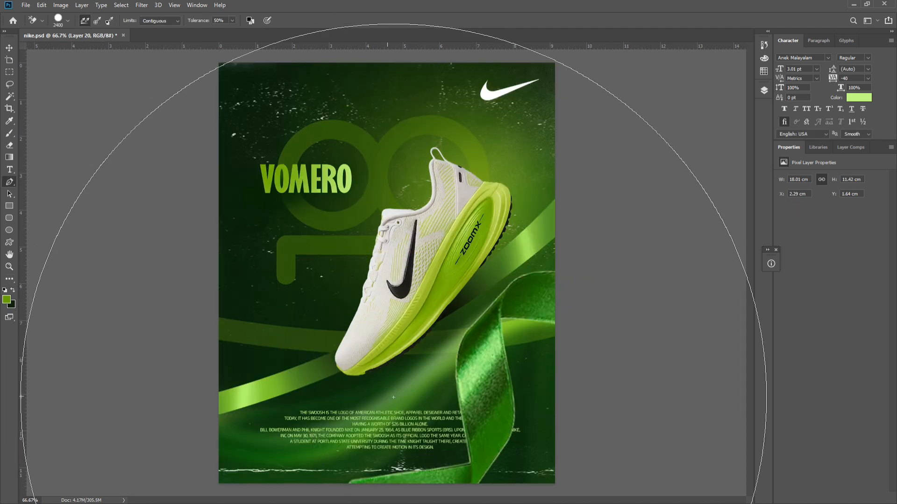
Trace the ribbon's outer left edge with the Pen tool, from beyond the poster's right side to below its bottom edge.
{"action": "key", "text": "p"}
{"action": "left_click", "coordinate": [562, 275]}
{"action": "left_click_drag", "start_coordinate": [499, 298], "coordinate": [480, 334]}
{"action": "left_click", "coordinate": [499, 298], "text": "alt"}
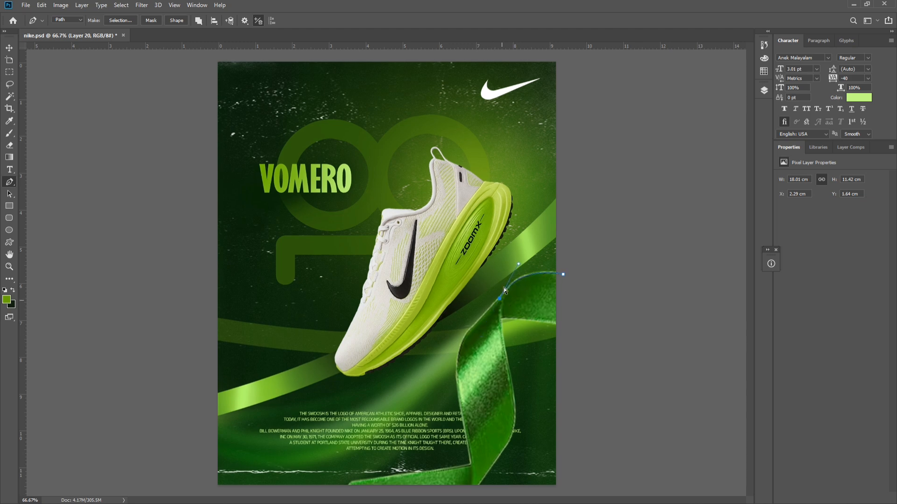
{"action": "key", "text": "ctrl+plus"}
{"action": "left_click_drag", "start_coordinate": [553, 312], "coordinate": [559, 310]}
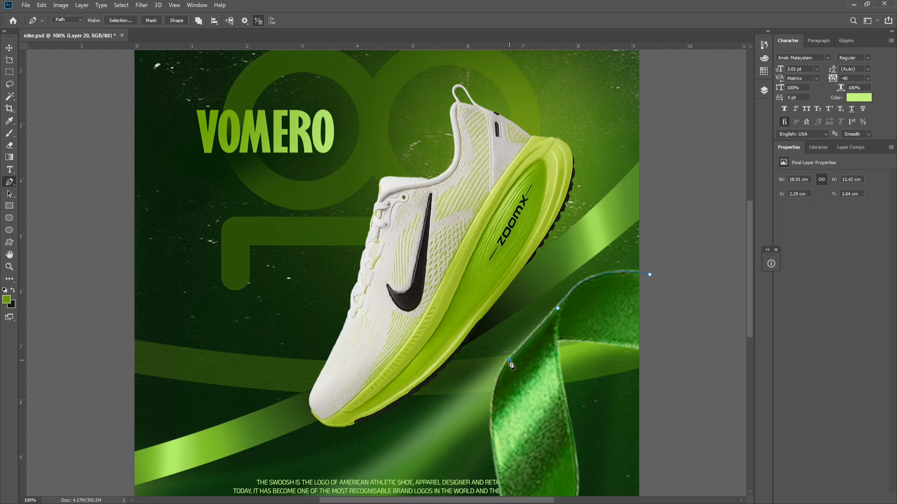
{"action": "scroll", "coordinate": [511, 364], "scroll_direction": "down", "scroll_amount": 3}
{"action": "left_click_drag", "start_coordinate": [492, 358], "coordinate": [498, 388]}
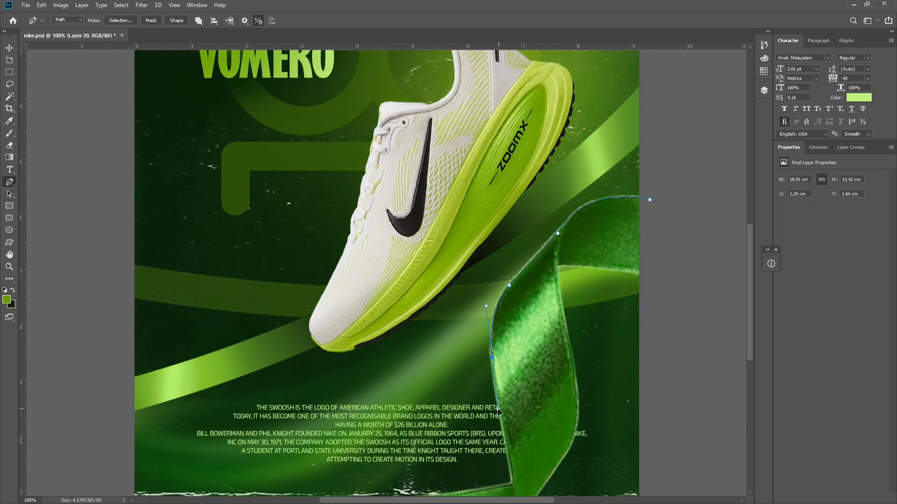
{"action": "scroll", "coordinate": [500, 400], "scroll_direction": "down", "scroll_amount": 2}
{"action": "scroll", "coordinate": [514, 429], "scroll_direction": "down", "scroll_amount": 3}
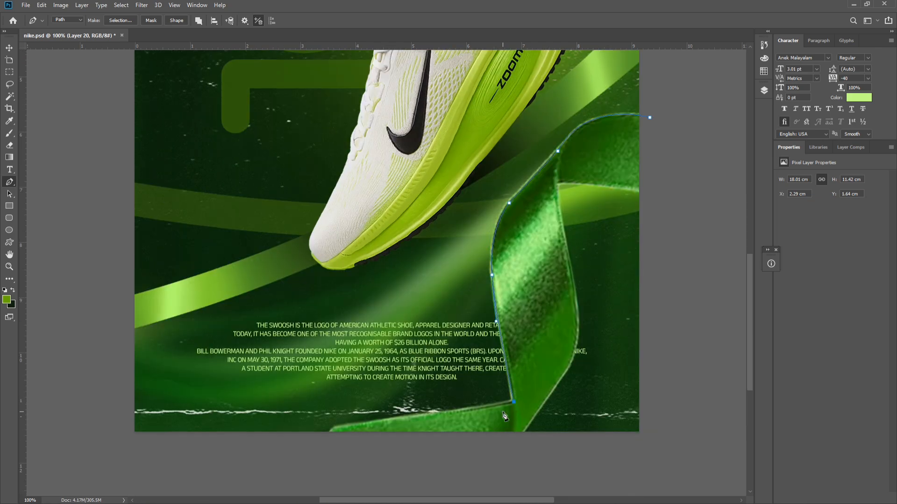
{"action": "left_click_drag", "start_coordinate": [324, 370], "coordinate": [258, 385]}
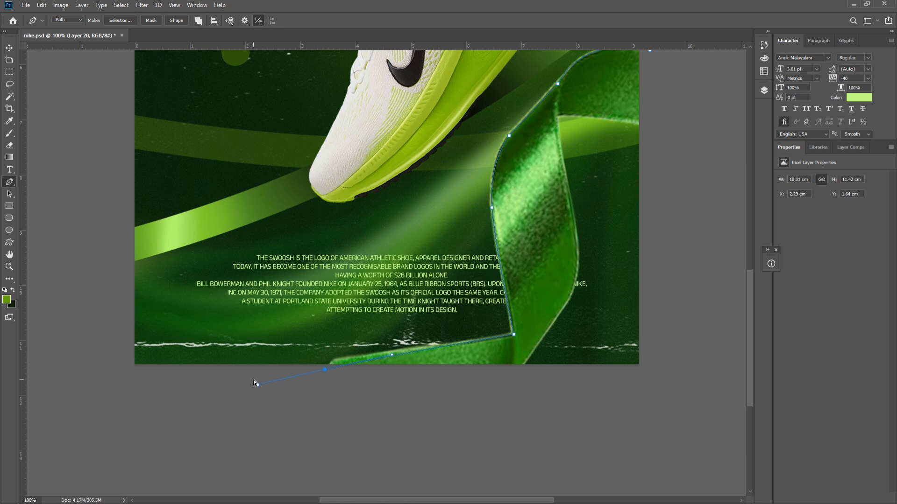
Close the Pen path around the area outside the ribbon's left edge, delete the fringe inside it and deselect.
{"action": "left_click", "coordinate": [254, 294]}
{"action": "scroll", "coordinate": [290, 273], "scroll_direction": "up", "scroll_amount": 4}
{"action": "left_click", "coordinate": [564, 137]}
{"action": "left_click_drag", "start_coordinate": [662, 115], "coordinate": [676, 117]}
{"action": "left_click_drag", "start_coordinate": [688, 133], "coordinate": [689, 136]}
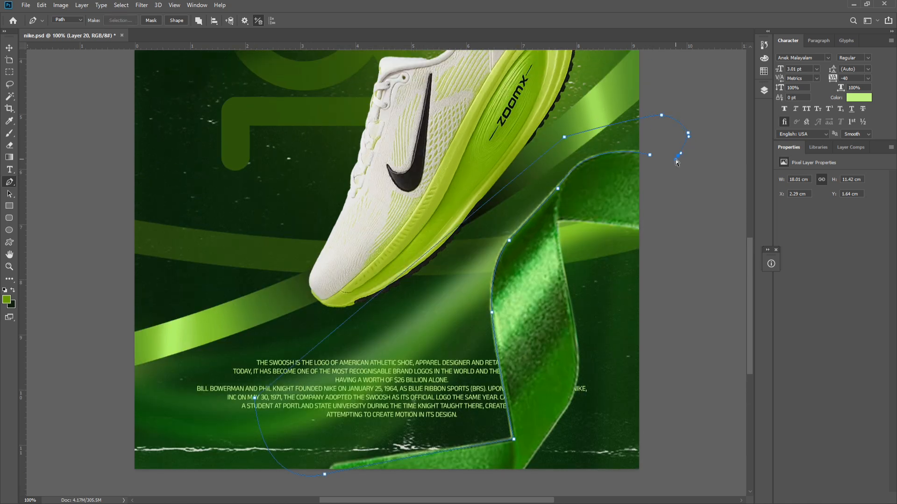
{"action": "key", "text": "ctrl+Return"}
{"action": "key", "text": "Delete"}
{"action": "key", "text": "ctrl+d"}
{"action": "key", "text": "ctrl+minus"}
{"action": "key", "text": "ctrl+plus"}
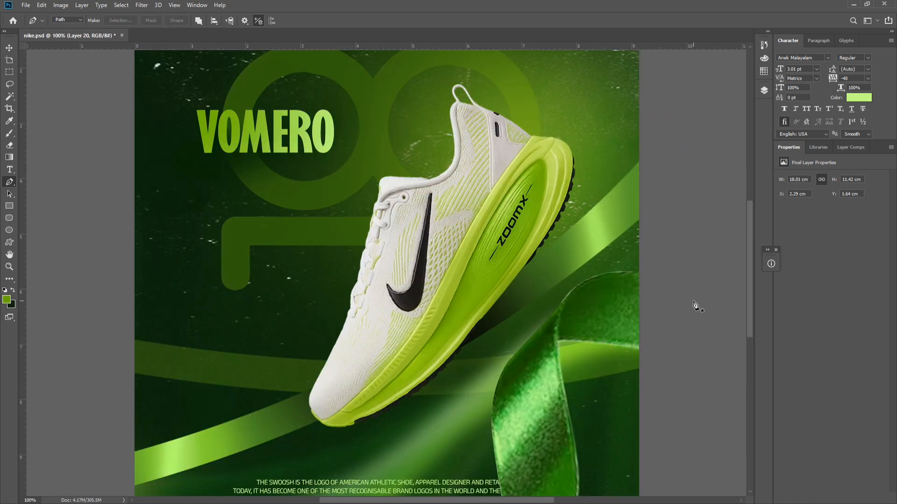
Draw a Pen path from the ribbon's upper fold around the outside of the poster and back along its right edge.
{"action": "left_click_drag", "start_coordinate": [693, 301], "coordinate": [573, 294]}
{"action": "left_click", "coordinate": [440, 331]}
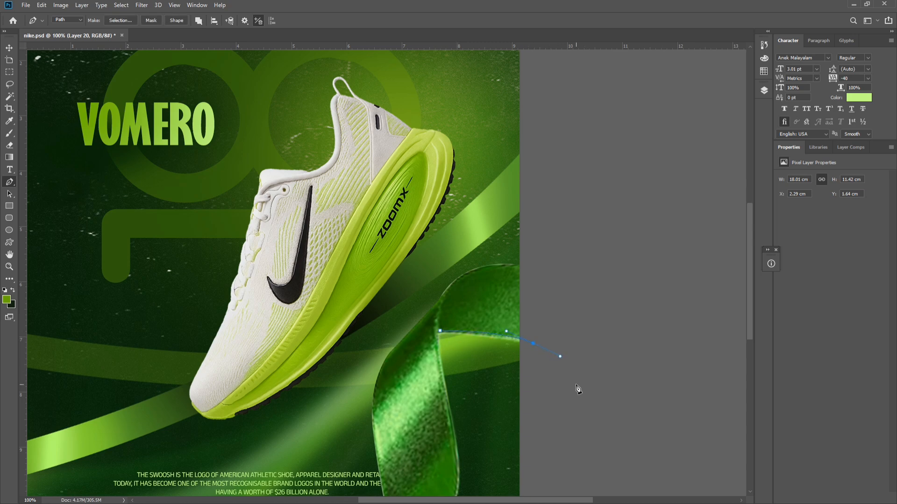
{"action": "scroll", "coordinate": [578, 389], "scroll_direction": "down", "scroll_amount": 10}
{"action": "scroll", "coordinate": [540, 344], "scroll_direction": "up", "scroll_amount": 4}
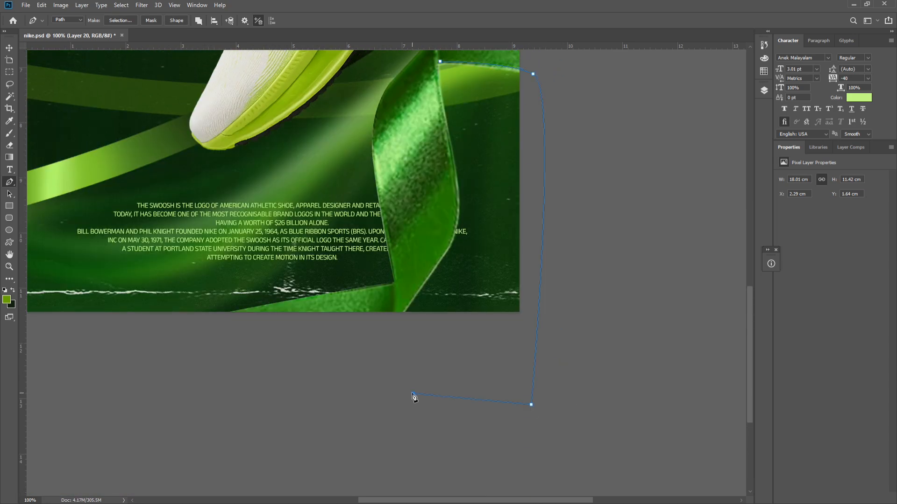
{"action": "scroll", "coordinate": [460, 247], "scroll_direction": "up", "scroll_amount": 2}
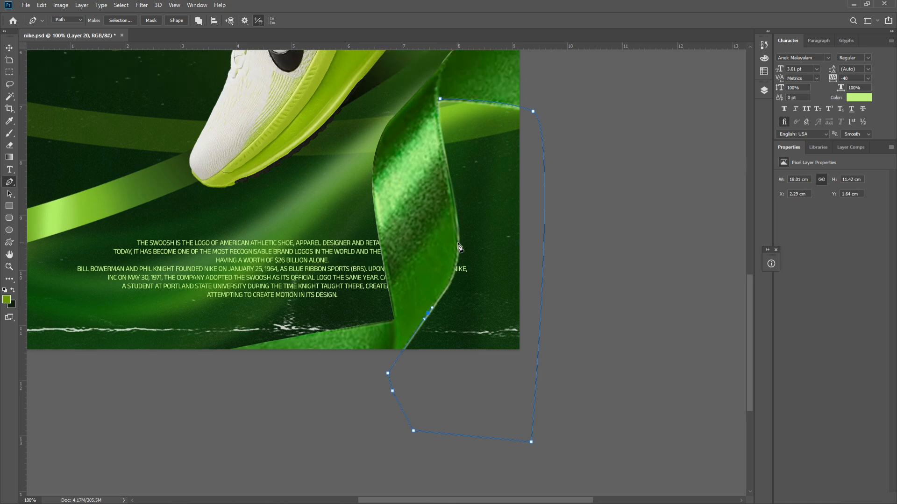
{"action": "scroll", "coordinate": [453, 210], "scroll_direction": "up", "scroll_amount": 3}
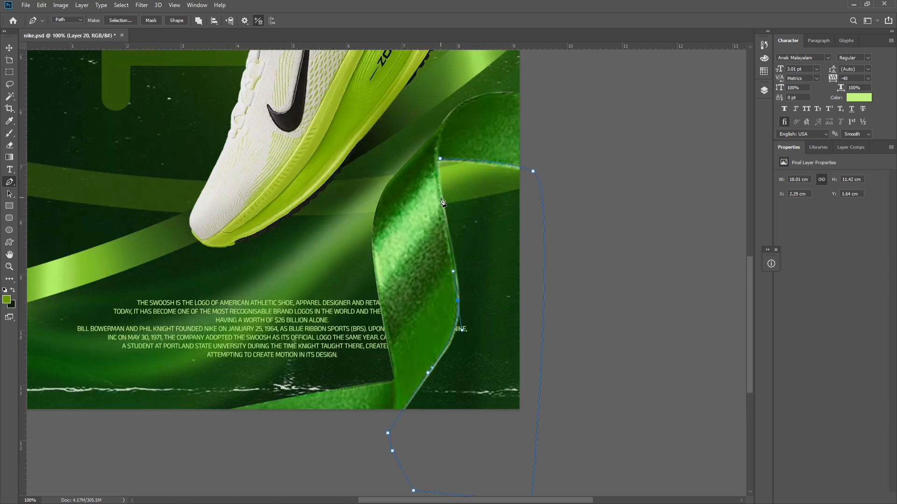
{"action": "scroll", "coordinate": [442, 198], "scroll_direction": "up", "scroll_amount": 2}
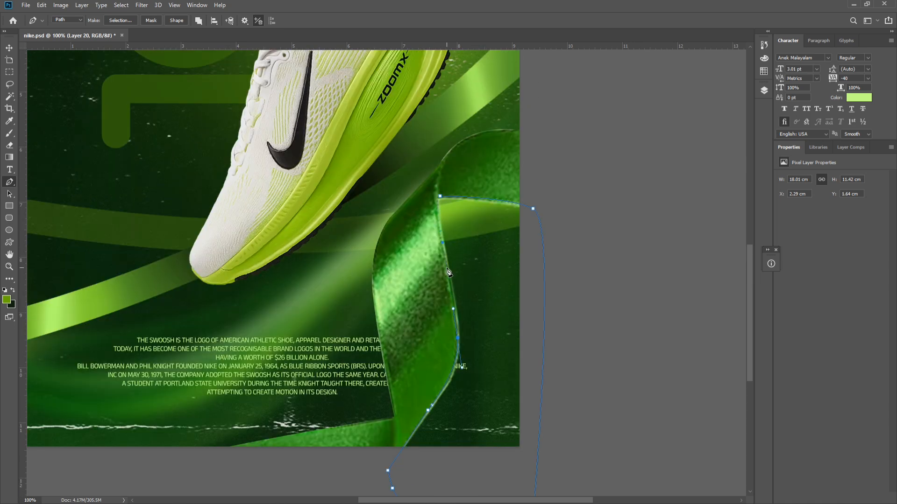
Fit the path's curves to the ribbon's right edge, close it at the fold and clear the fringe inside it.
{"action": "left_click_drag", "start_coordinate": [457, 327], "coordinate": [456, 277]}
{"action": "left_click_drag", "start_coordinate": [457, 313], "coordinate": [457, 327]}
{"action": "left_click", "coordinate": [458, 381]}
{"action": "left_click_drag", "start_coordinate": [457, 380], "coordinate": [463, 377]}
{"action": "left_click_drag", "start_coordinate": [440, 197], "coordinate": [436, 182]}
{"action": "key", "text": "ctrl+Return"}
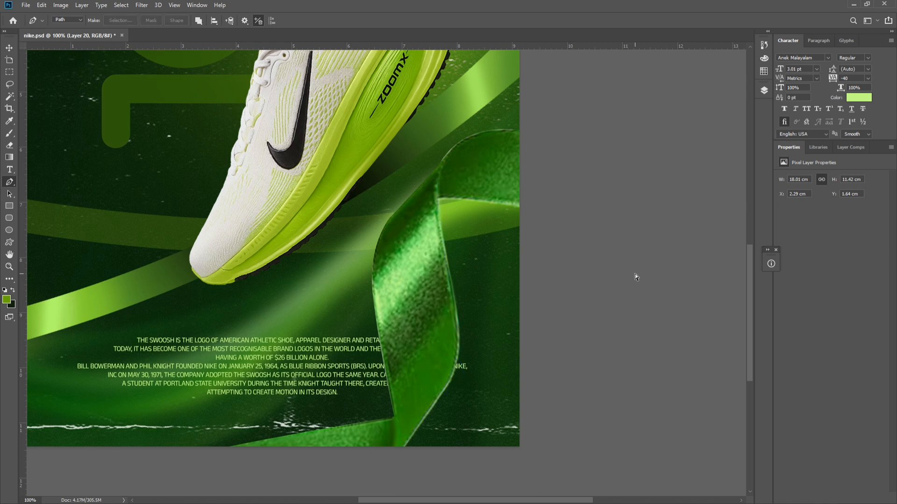
Scale the twisted foreground ribbon up slightly to about 101.6% and nudge it into place at the poster's lower right.
{"action": "key", "text": "ctrl+minus"}
{"action": "key", "text": "ctrl+minus"}
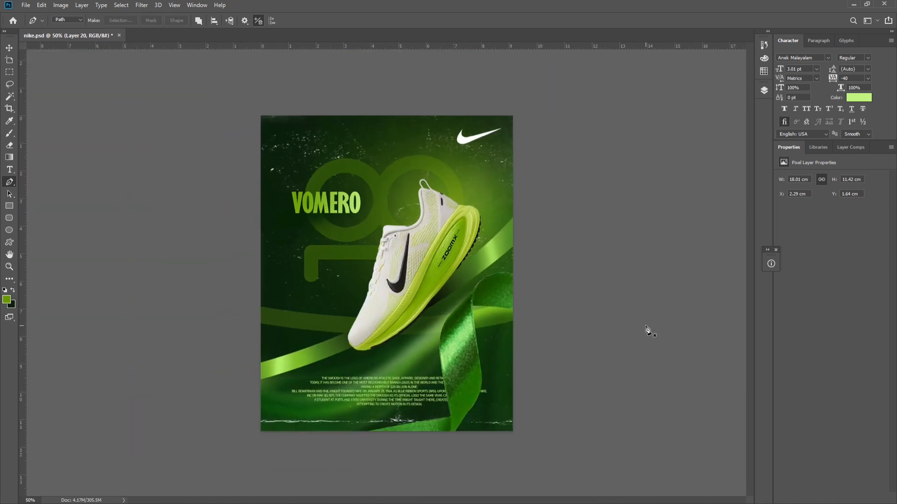
{"action": "key", "text": "ctrl+plus"}
{"action": "key", "text": "ctrl+minus"}
{"action": "key", "text": "ctrl+t"}
{"action": "left_click_drag", "start_coordinate": [573, 160], "coordinate": [572, 155]}
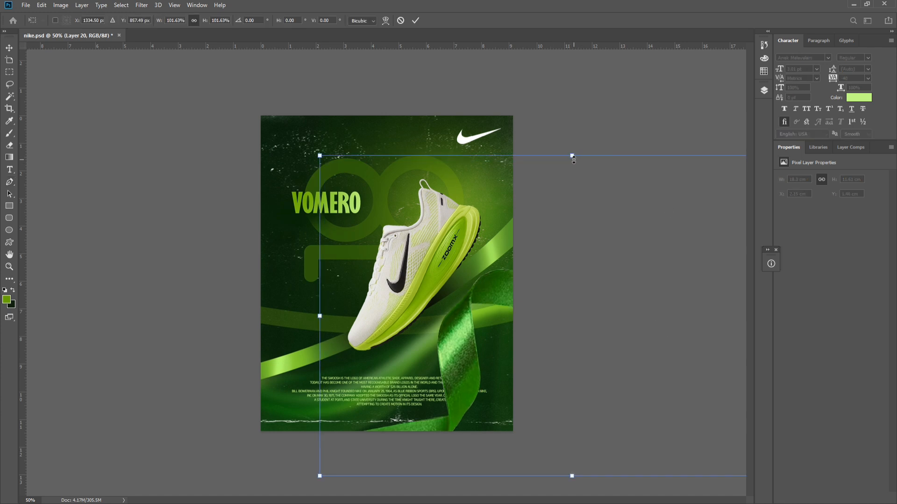
{"action": "left_click_drag", "start_coordinate": [514, 324], "coordinate": [516, 324]}
{"action": "key", "text": "Return"}
Left-align the description text and move the block toward the poster's lower-left side.
{"action": "key", "text": "t"}
{"action": "left_click", "coordinate": [396, 404]}
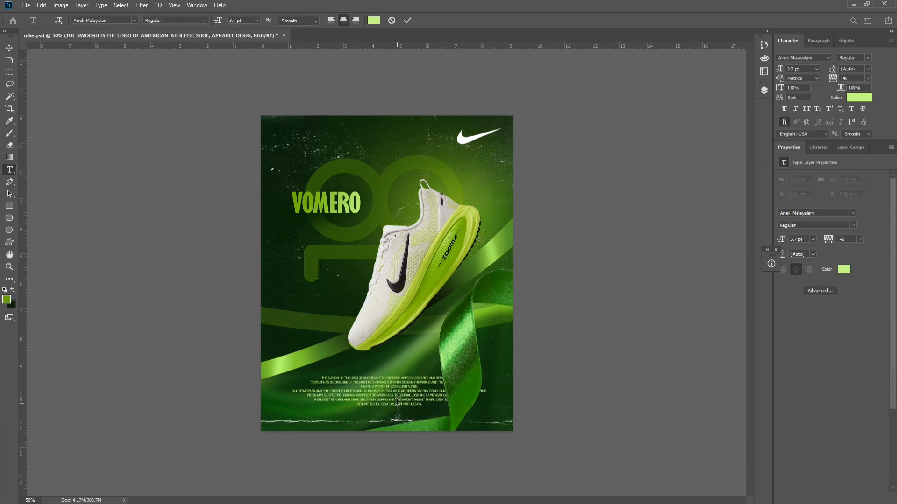
{"action": "key", "text": "ctrl+Return"}
{"action": "left_click", "coordinate": [332, 21]}
{"action": "key", "text": "v"}
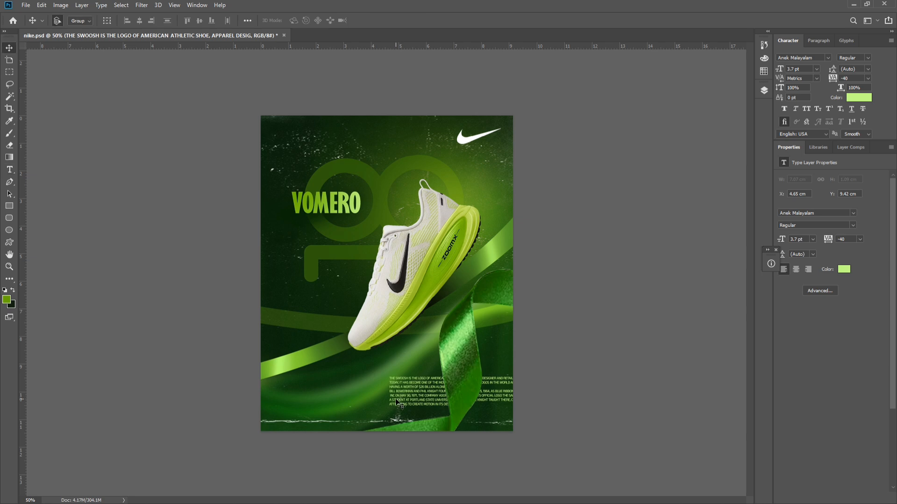
{"action": "left_click_drag", "start_coordinate": [395, 398], "coordinate": [292, 400]}
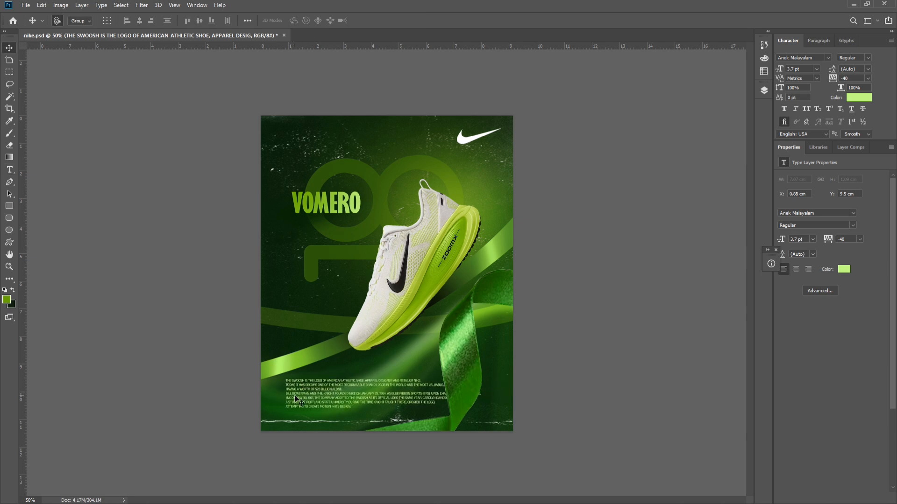
Break the description text before "UPON CHANGING ITS NAME TO NIKE" and join the "INC ON MAY 30, 1971" line to it.
{"action": "key", "text": "b"}
{"action": "key", "text": "t"}
{"action": "key", "text": "ctrl+plus"}
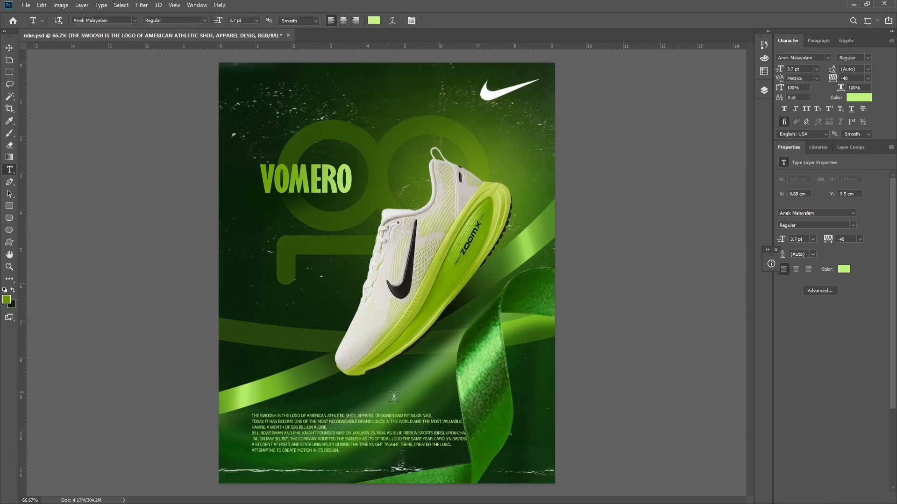
{"action": "key", "text": "ctrl+plus"}
{"action": "scroll", "coordinate": [459, 251], "scroll_direction": "down", "scroll_amount": 3}
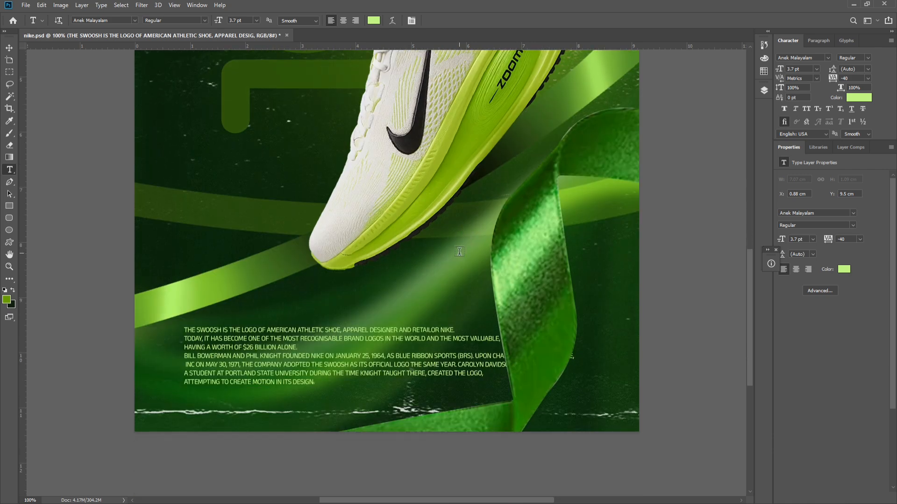
{"action": "left_click", "coordinate": [475, 356]}
{"action": "key", "text": "Return"}
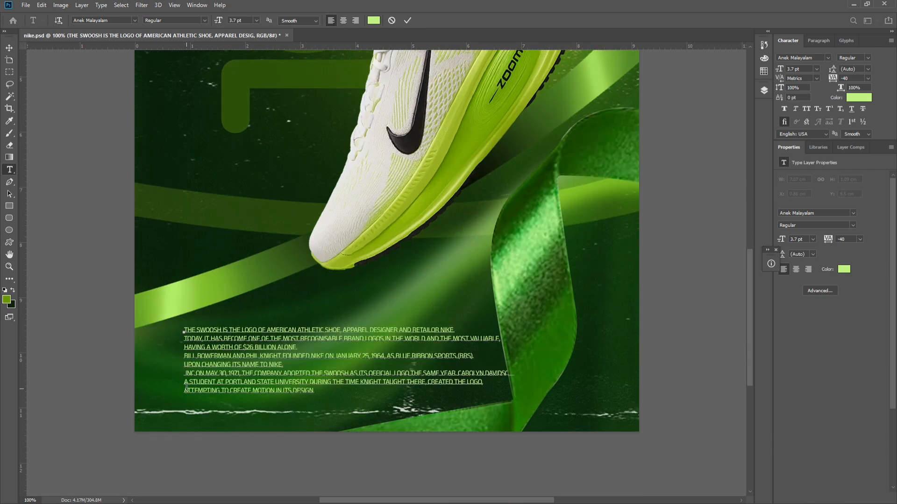
{"action": "key", "text": "BackSpace"}
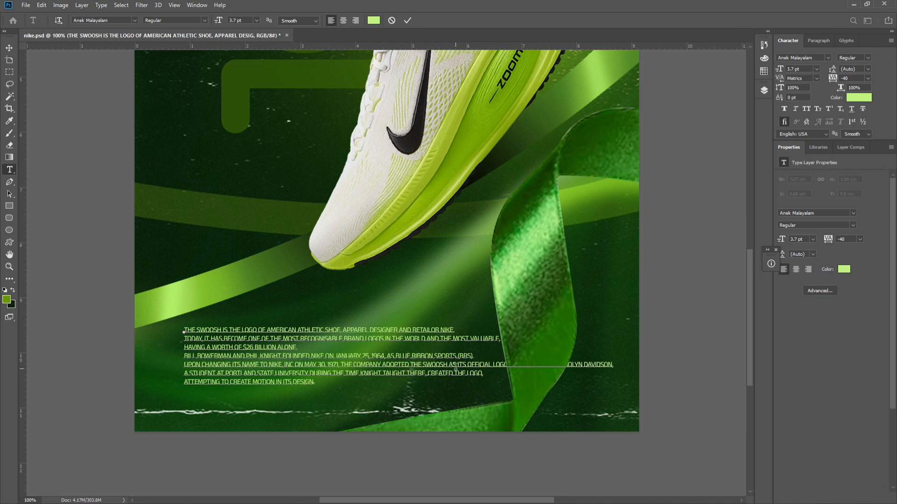
Add line breaks in the description before "ITS OFFICIAL LOGO" and "THE MOST VALUABLE", joining the latter with "HAVING A WORTH".
{"action": "key", "text": "Return"}
{"action": "left_click", "coordinate": [441, 339]}
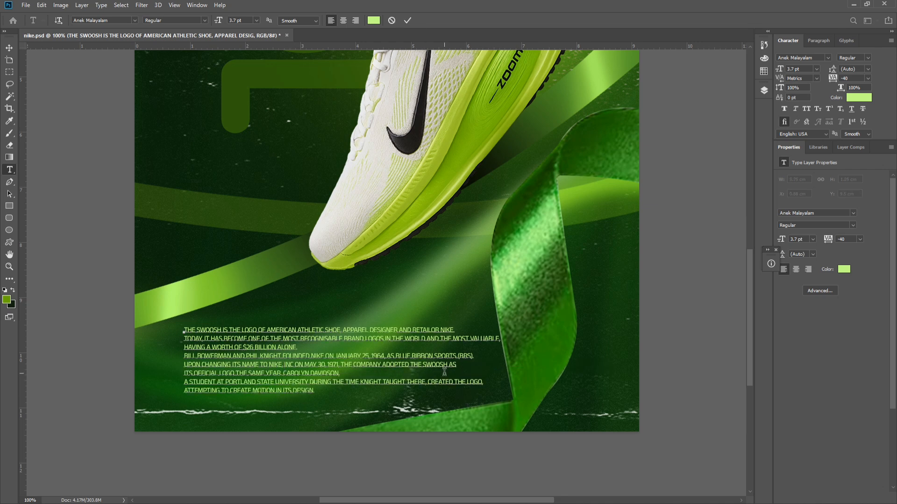
{"action": "key", "text": "Return"}
{"action": "left_click", "coordinate": [186, 356]}
{"action": "key", "text": "BackSpace"}
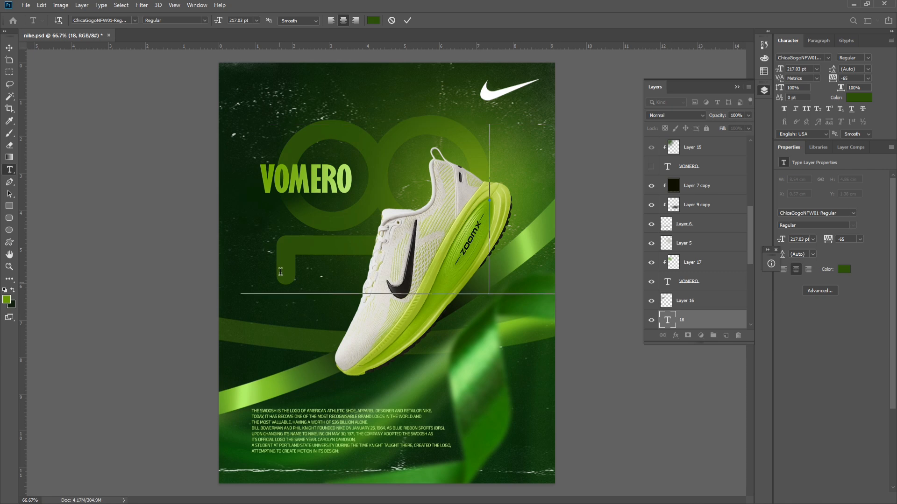
Recolour the large 18 text white and set its layer to Overlay blending at 71% opacity.
{"action": "left_click", "coordinate": [373, 20]}
{"action": "key", "text": "Return"}
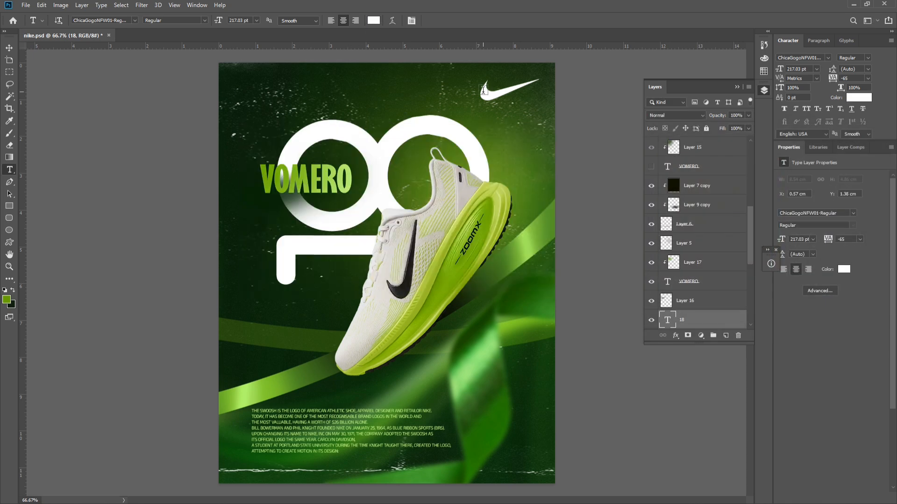
{"action": "left_click", "coordinate": [652, 232]}
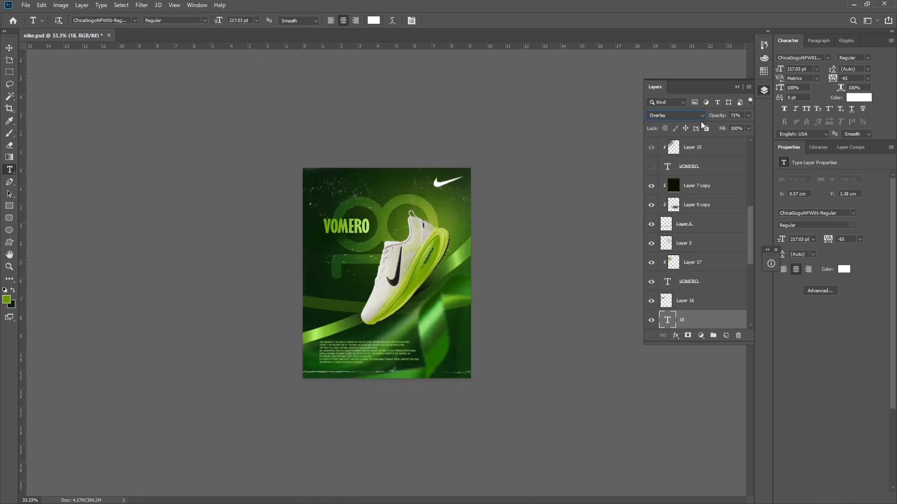
{"action": "key", "text": "ctrl+plus"}
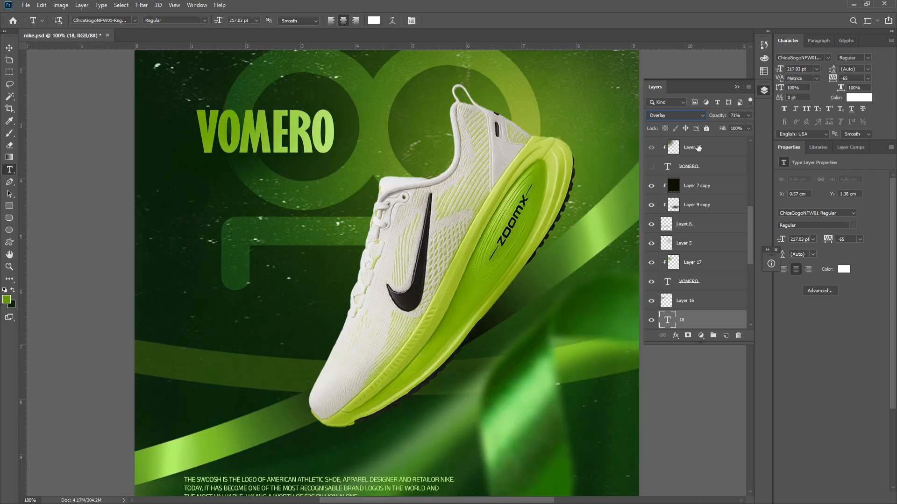
Set Layer 5 copy to 12% opacity and adjust its placement with Free Transform.
{"action": "scroll", "coordinate": [682, 177], "scroll_direction": "up", "scroll_amount": 5}
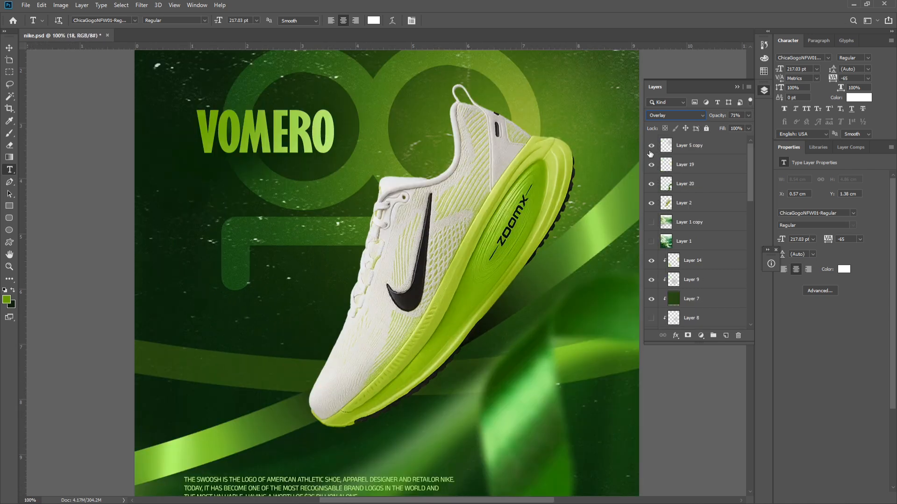
{"action": "left_click", "coordinate": [669, 149]}
{"action": "key", "text": "ctrl+minus"}
{"action": "left_click_drag", "start_coordinate": [719, 121], "coordinate": [715, 118]}
{"action": "key", "text": "ctrl+t"}
{"action": "left_click_drag", "start_coordinate": [525, 233], "coordinate": [538, 252]}
{"action": "key", "text": "Return"}
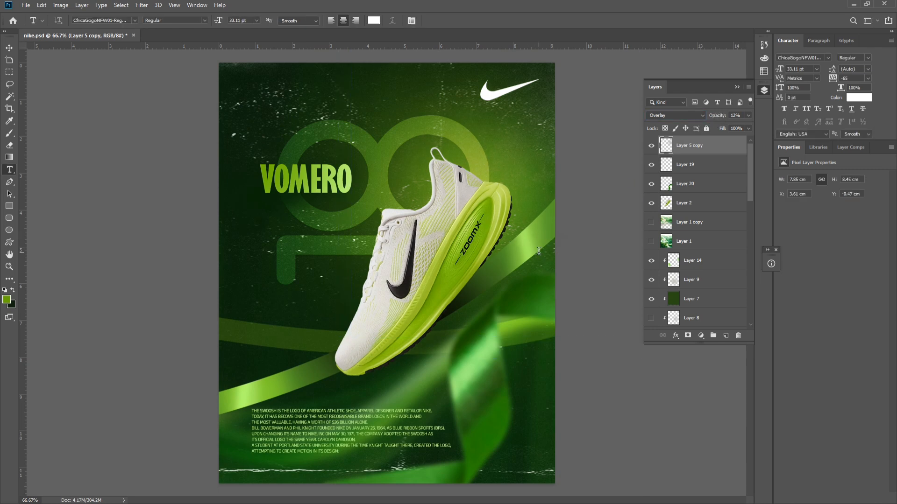
Adjust the colour of Layer 9 copy with Hue/Saturation.
{"action": "key", "text": "ctrl+minus"}
{"action": "key", "text": "ctrl+minus"}
{"action": "scroll", "coordinate": [691, 261], "scroll_direction": "down", "scroll_amount": 4}
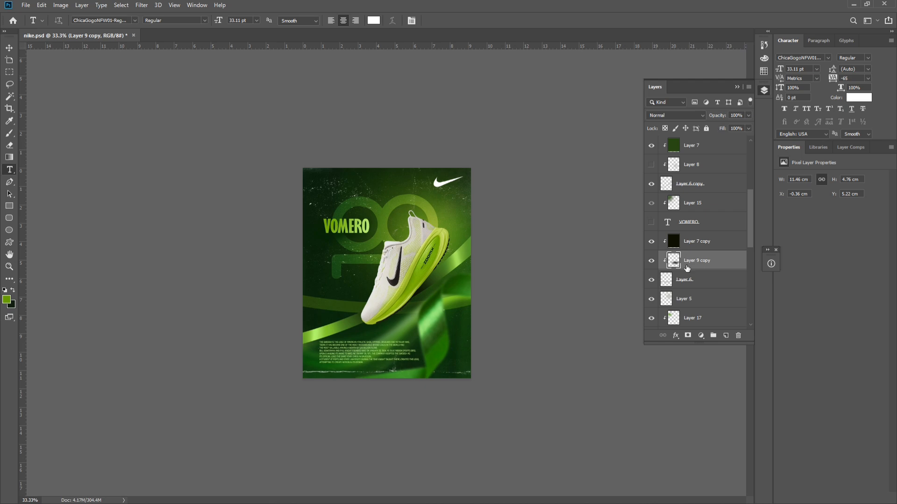
{"action": "key", "text": "ctrl+u"}
{"action": "left_click_drag", "start_coordinate": [664, 304], "coordinate": [643, 304]}
{"action": "key", "text": "Return"}
{"action": "key", "text": "ctrl+plus"}
{"action": "key", "text": "ctrl+plus"}
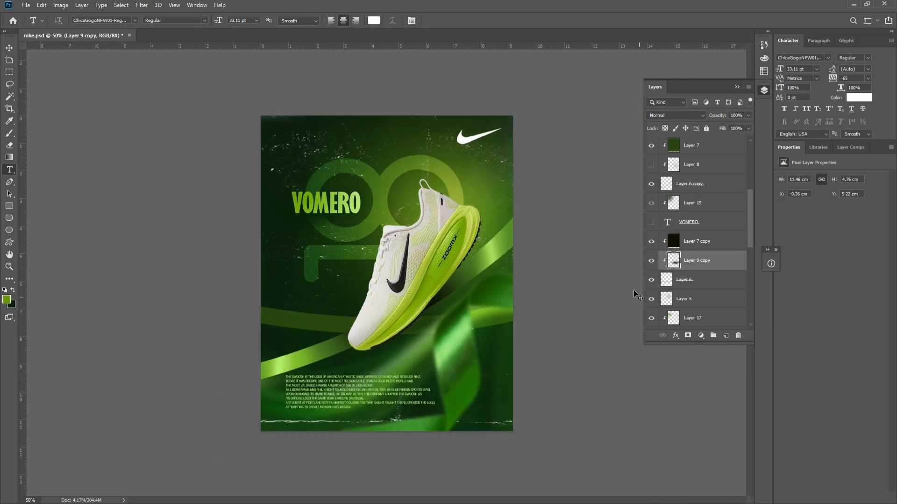
Enlarge the white swoosh logo to about 113% and place it across the lower left of the VOMERO title.
{"action": "key", "text": "ctrl+minus"}
{"action": "key", "text": "ctrl+minus"}
{"action": "key", "text": "ctrl+minus"}
{"action": "key", "text": "ctrl+plus"}
{"action": "key", "text": "ctrl+plus"}
{"action": "key", "text": "ctrl+plus"}
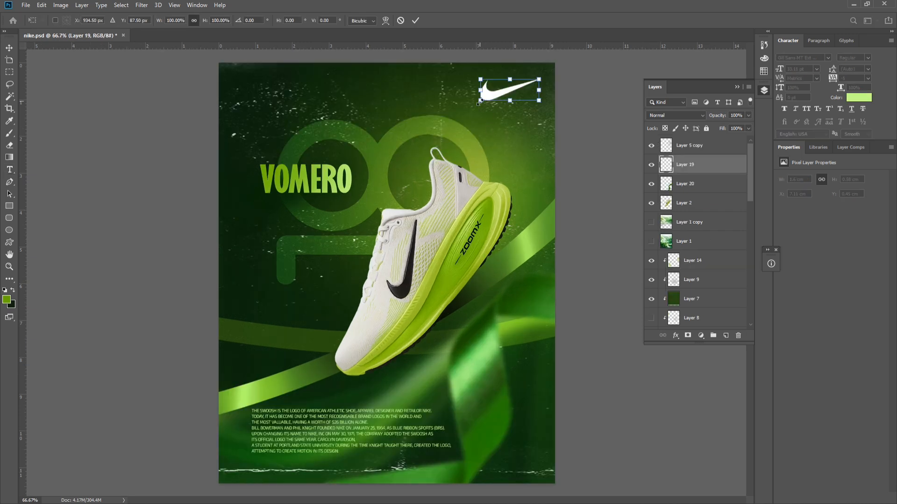
{"action": "key", "text": "ctrl+t"}
{"action": "left_click_drag", "start_coordinate": [490, 100], "coordinate": [279, 205]}
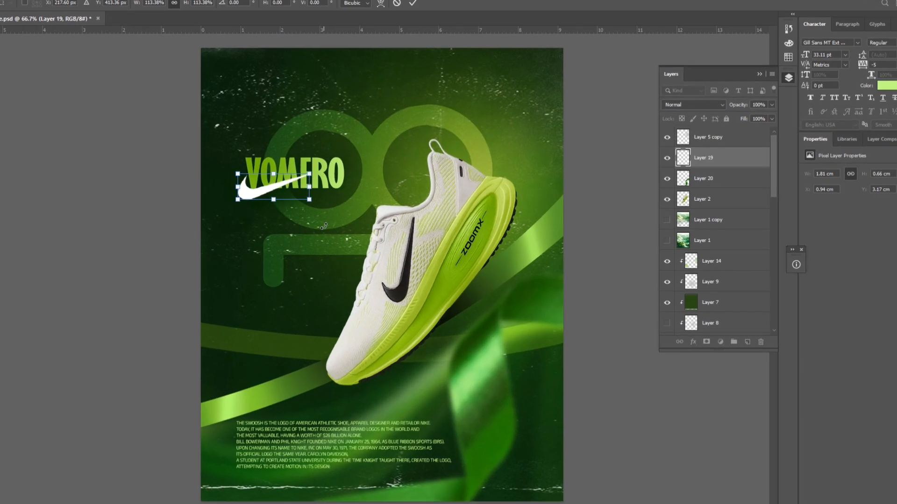
{"action": "key", "text": "Return"}
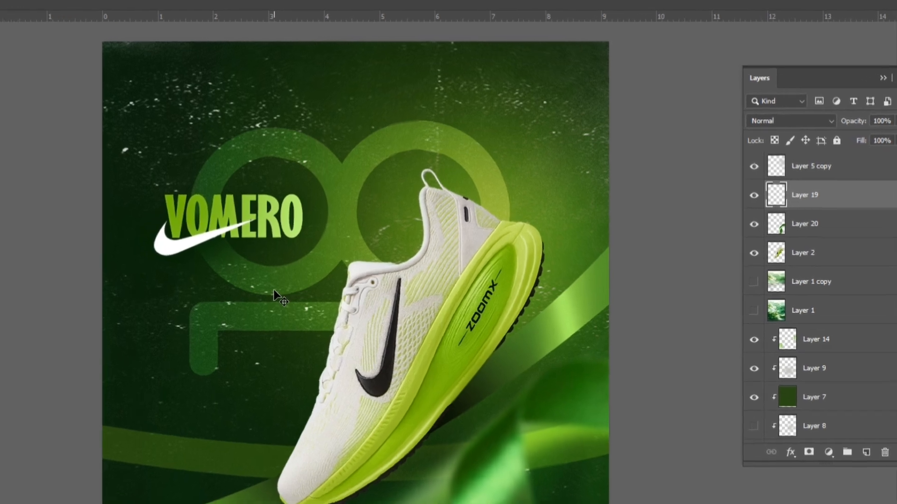